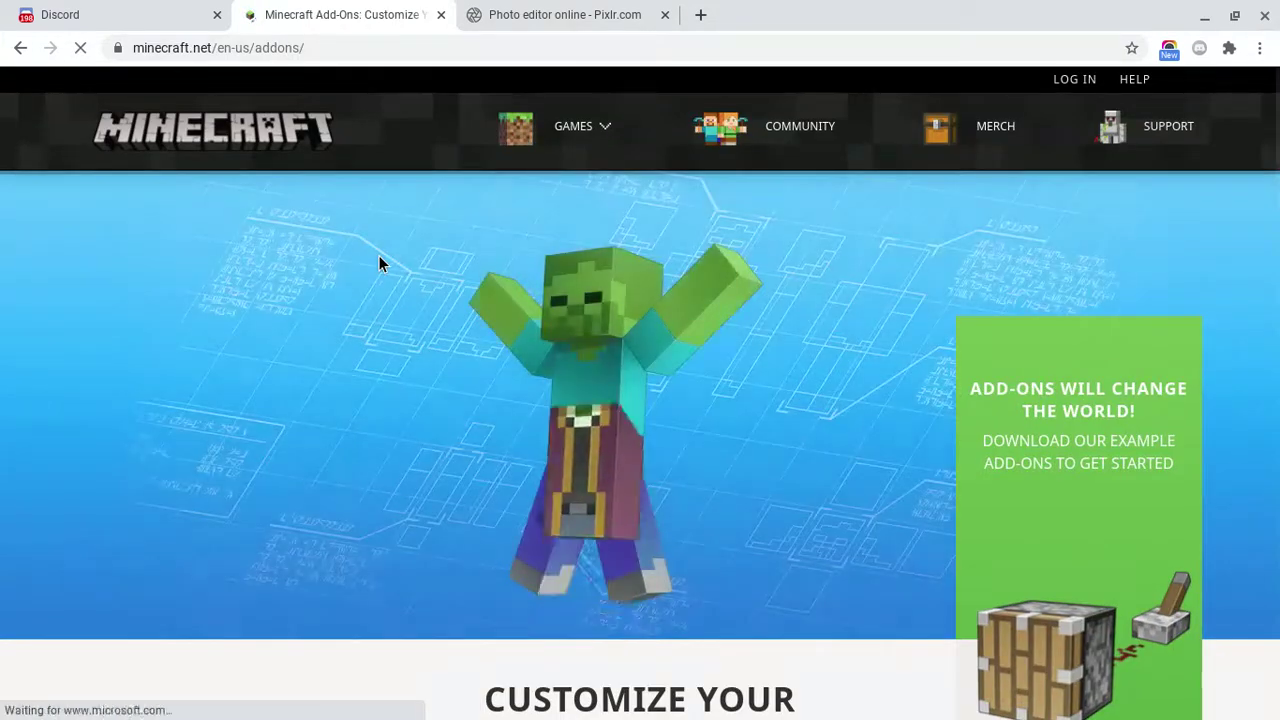
# - Scroll down the Minecraft Add-Ons page on minecraft.net
pyautogui.scroll(-10, 378, 255)
# - Go to the Minecraft Earth page through the games list and scroll through it
pyautogui.click(573, 100)
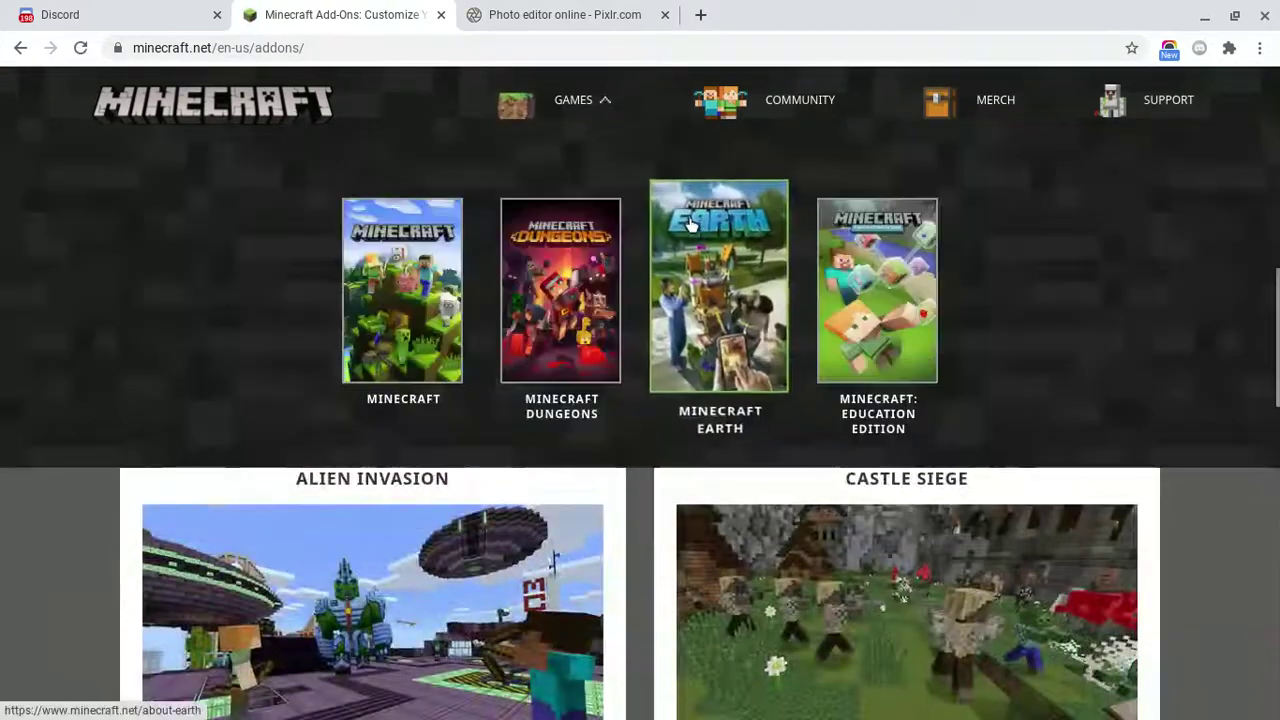
pyautogui.click(690, 225)
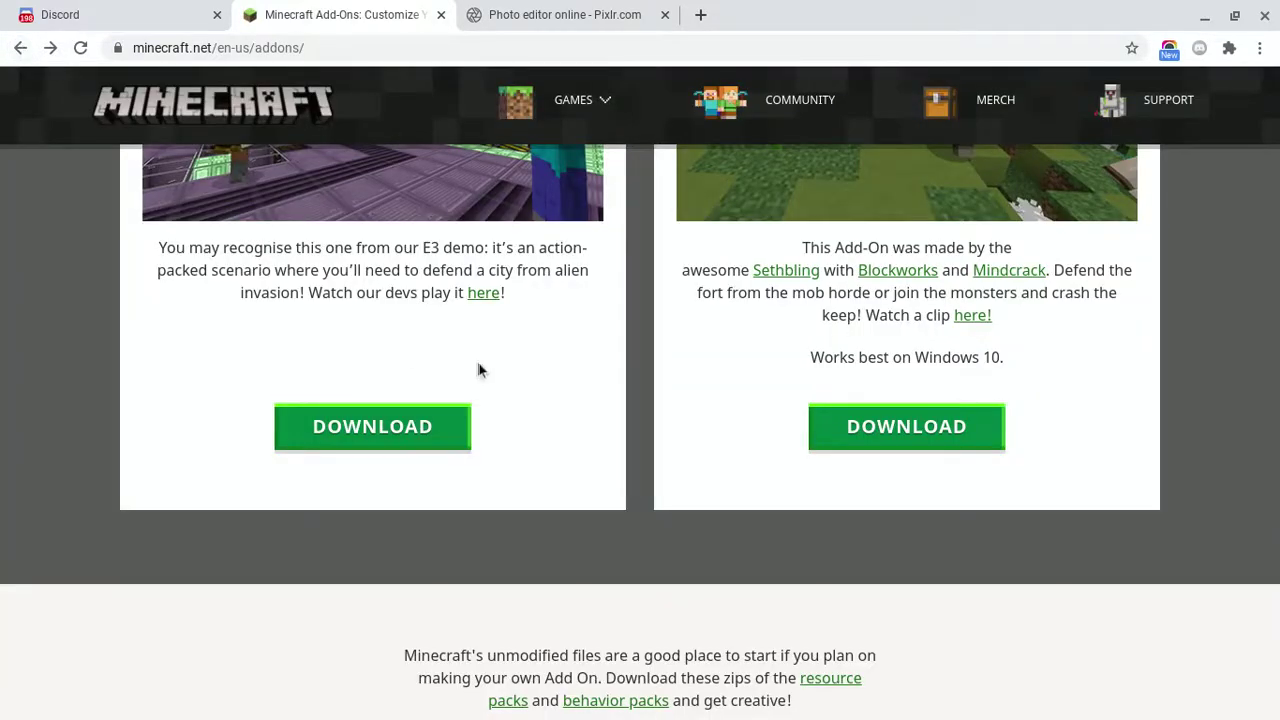
pyautogui.scroll(15, 634, 435)
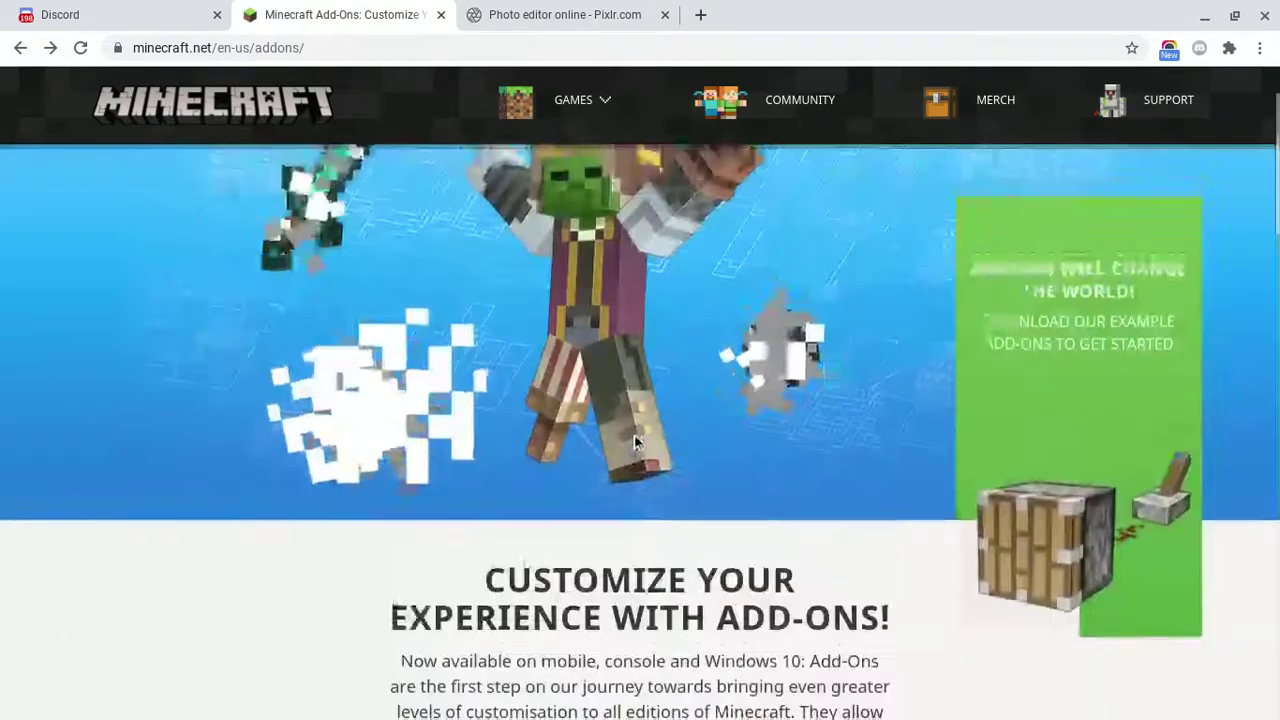
pyautogui.scroll(-12, 634, 435)
pyautogui.scroll(2, 634, 435)
pyautogui.scroll(-3, 634, 435)
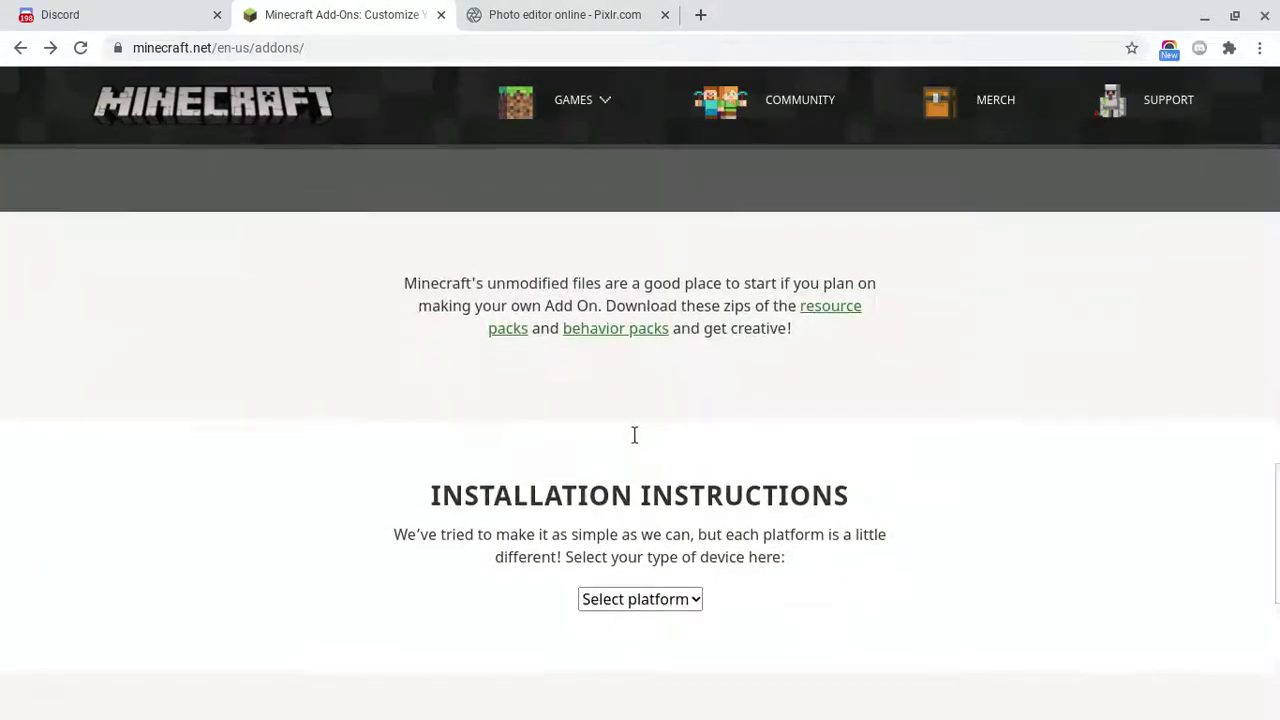
# - Start downloading the vanilla resource packs zip, then cancel it in the download popup
pyautogui.click(826, 300)
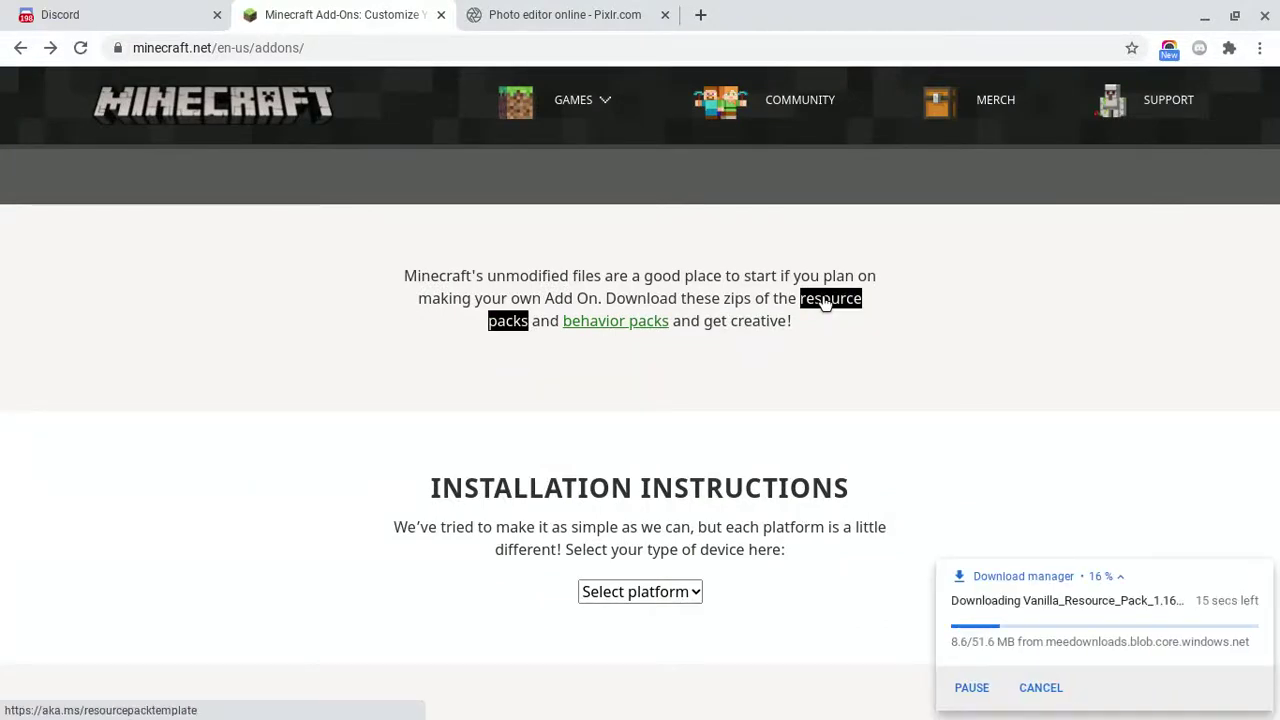
pyautogui.click(1056, 690)
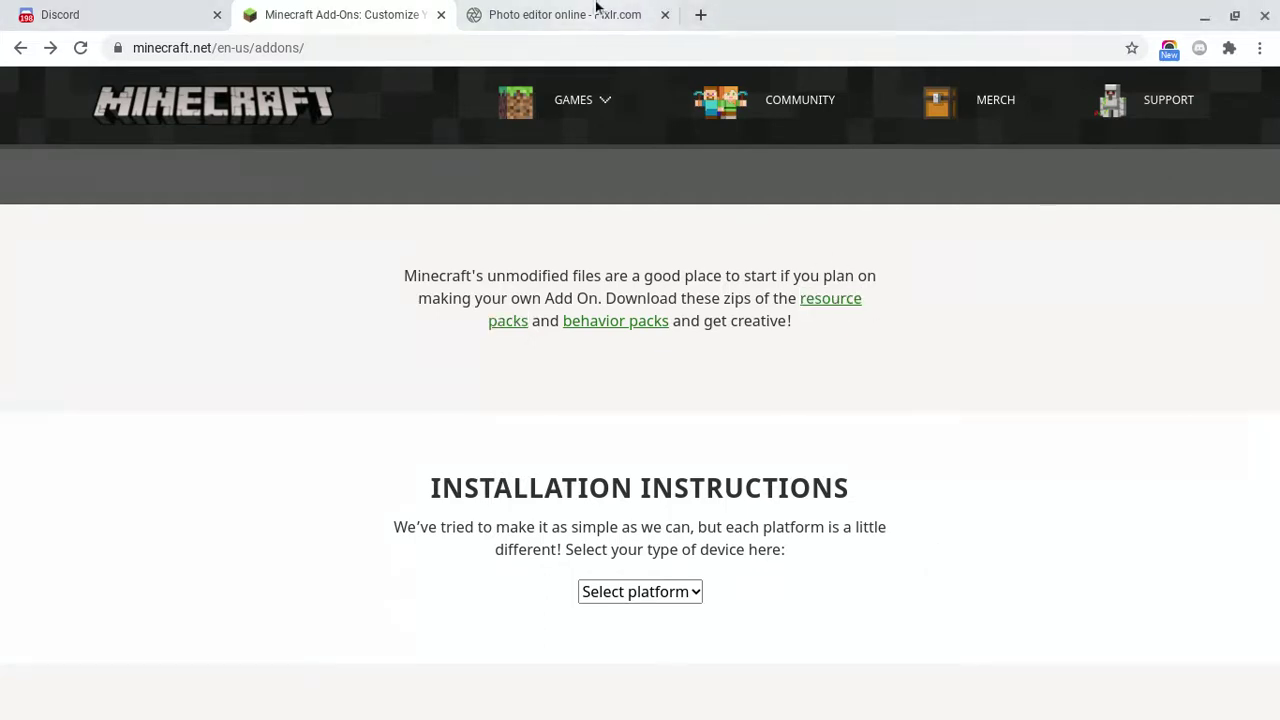
pyautogui.moveTo(703, 712)
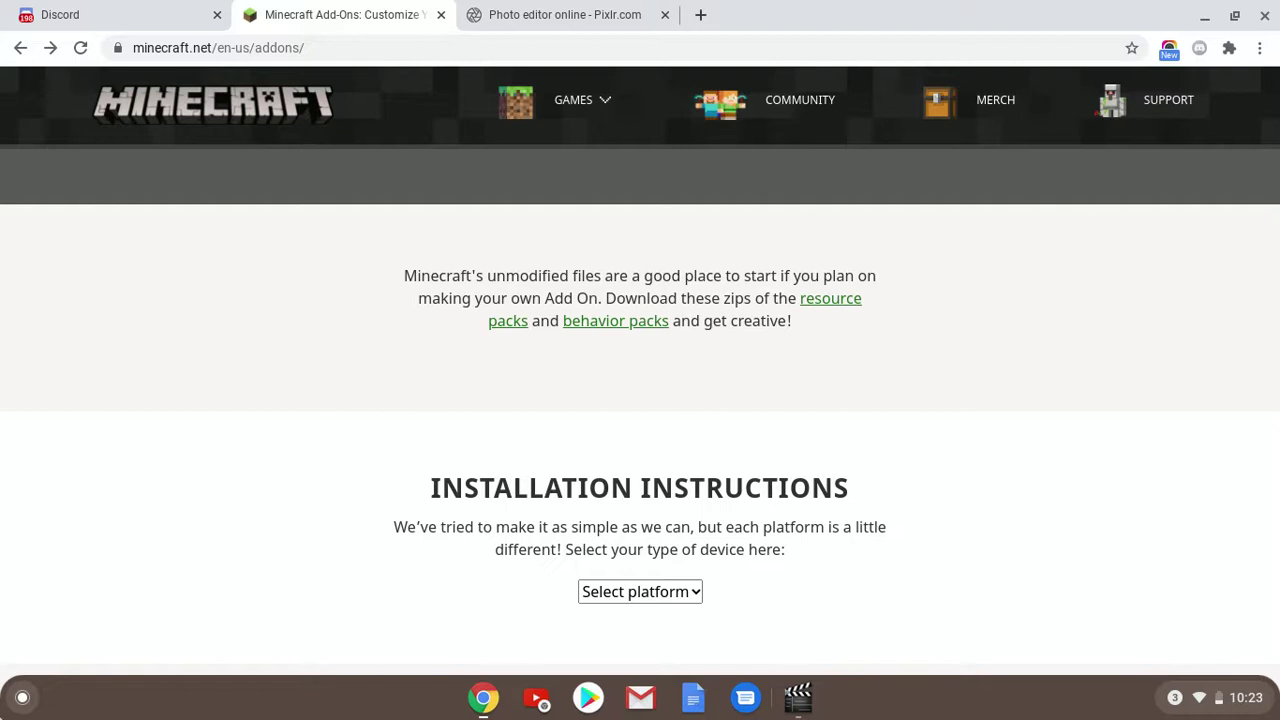
pyautogui.click(14, 708)
# - In Files, open the Vanilla_Resource_Pack_1.16.0.zip archive from Downloads
pyautogui.click(452, 617)
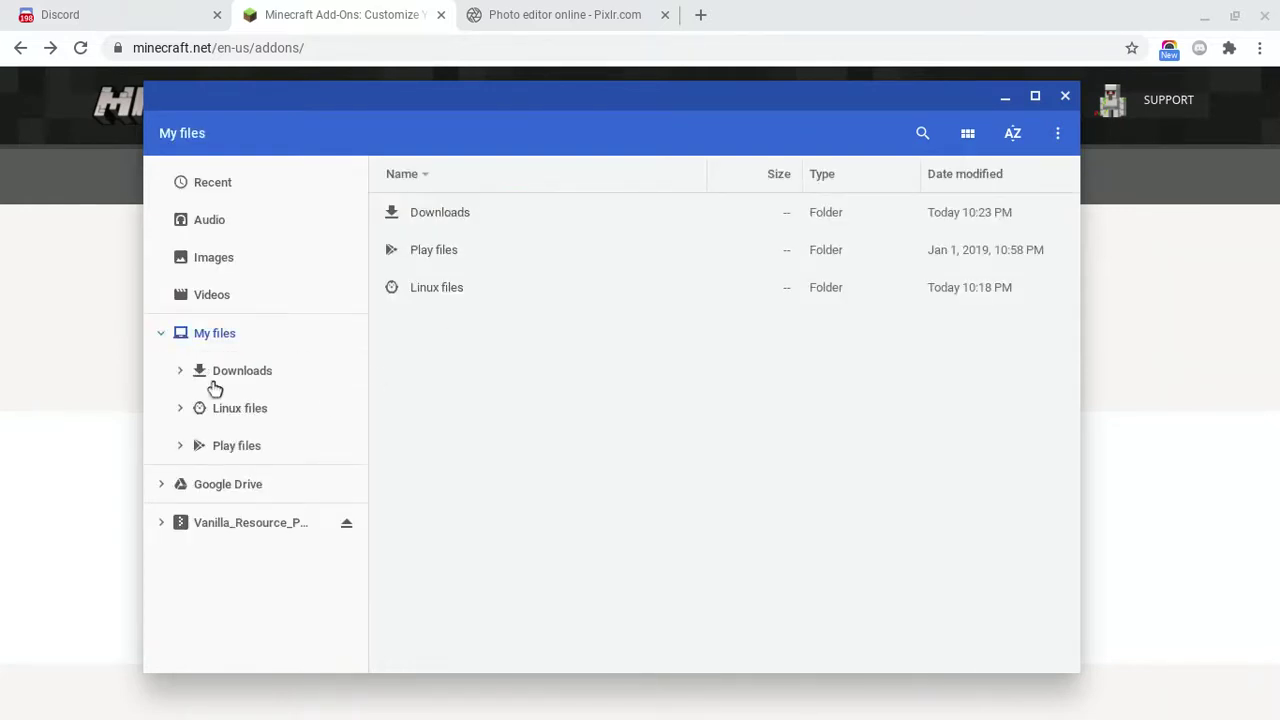
pyautogui.click(212, 372)
pyautogui.click(518, 249)
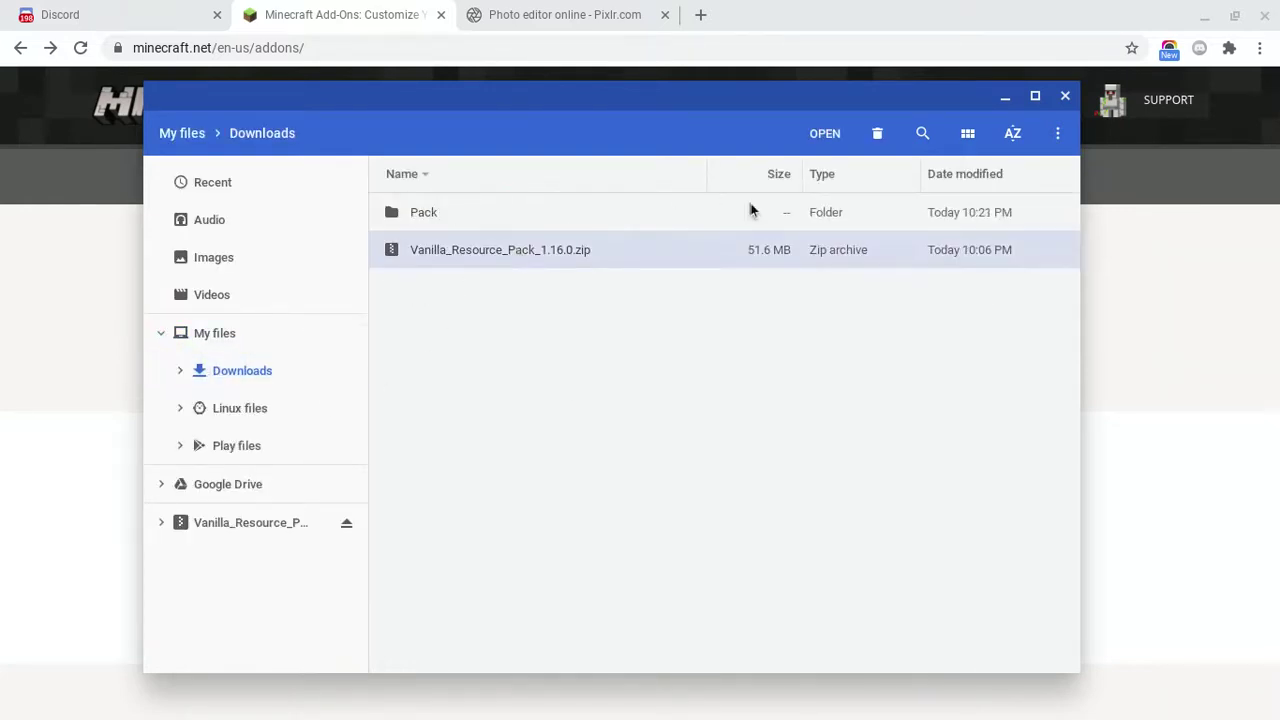
pyautogui.doubleClick(605, 260)
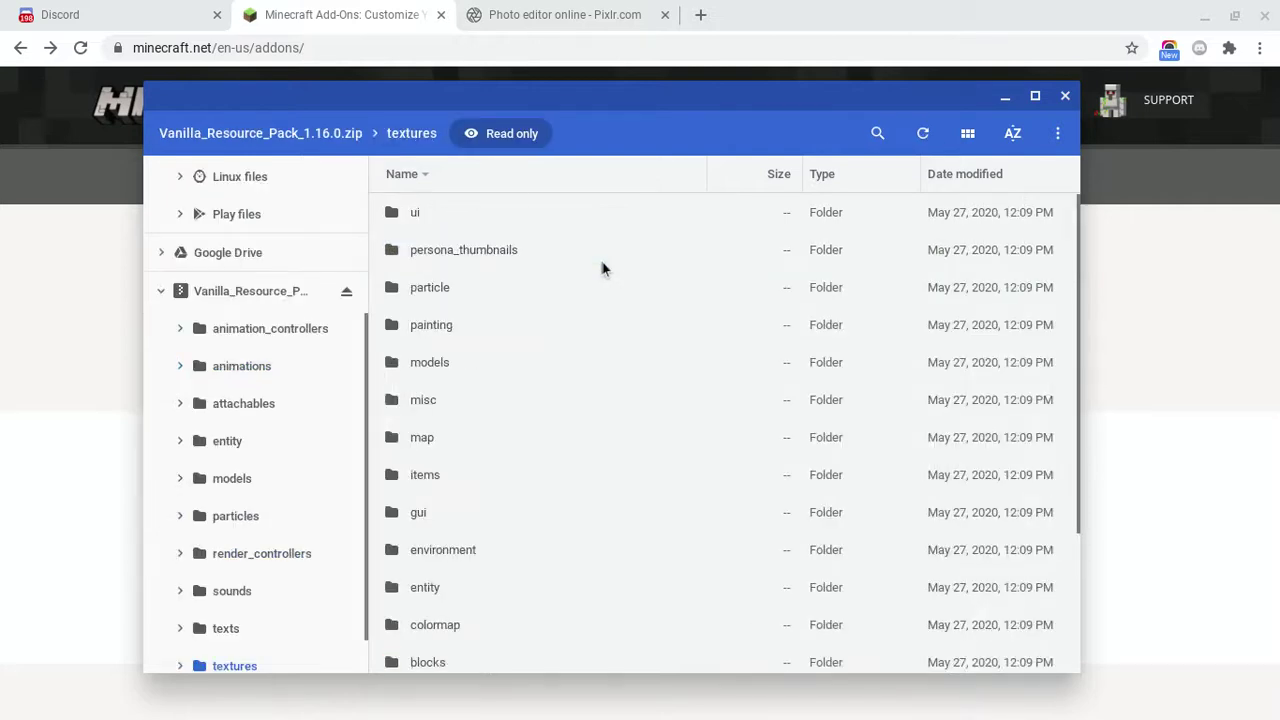
pyautogui.click(271, 304)
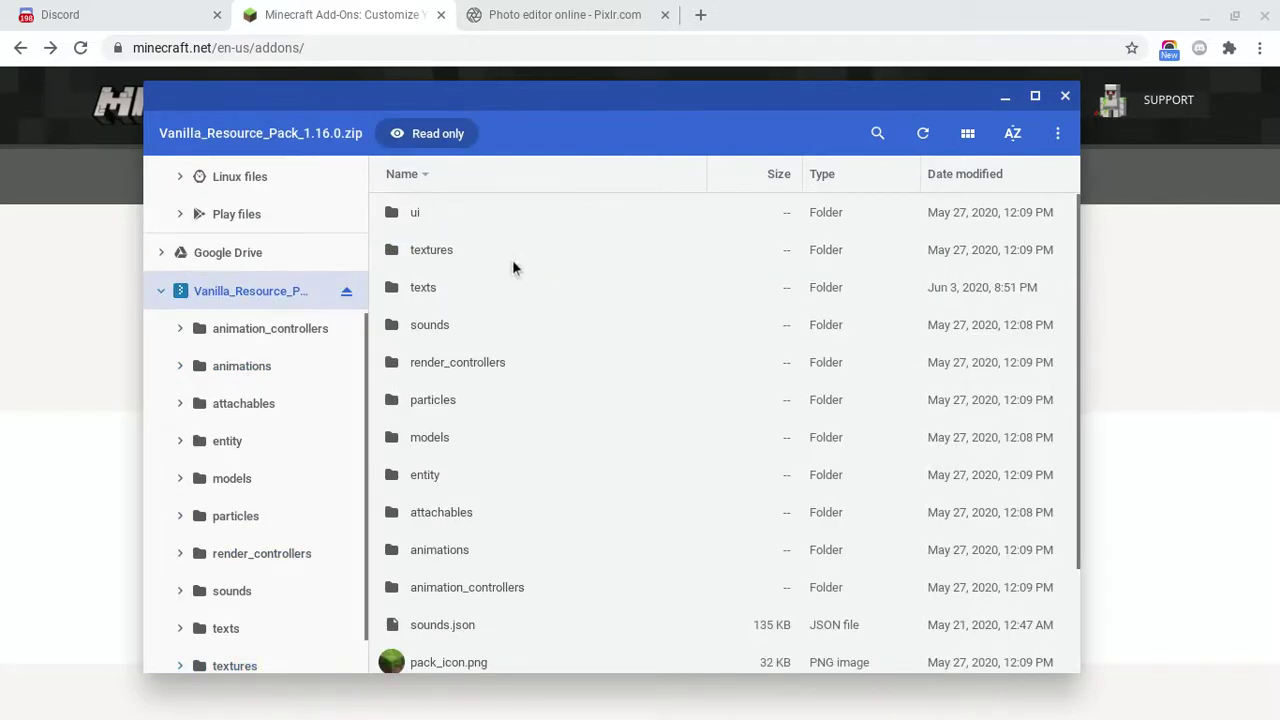
# - Copy textures, pack_icon.png, manifest.json and blocks.json from the zip, then return to Downloads
pyautogui.click(414, 253)
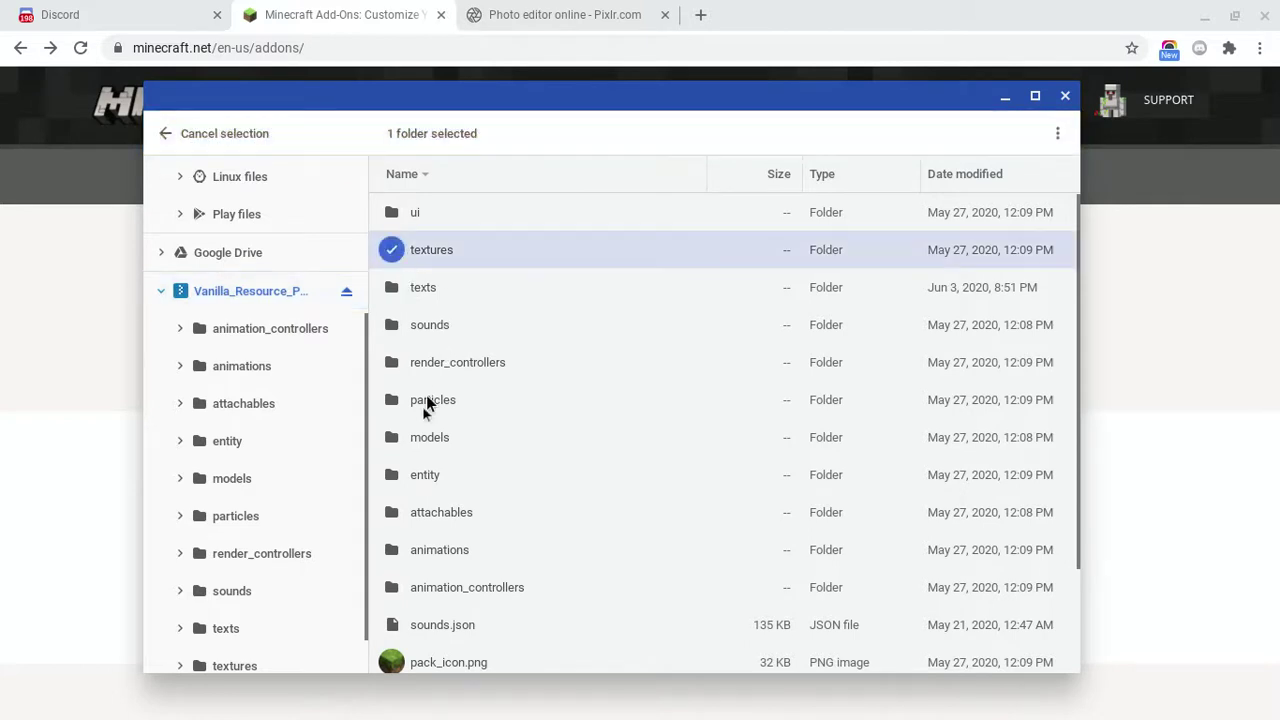
pyautogui.scroll(-3, 394, 492)
pyautogui.click(391, 521)
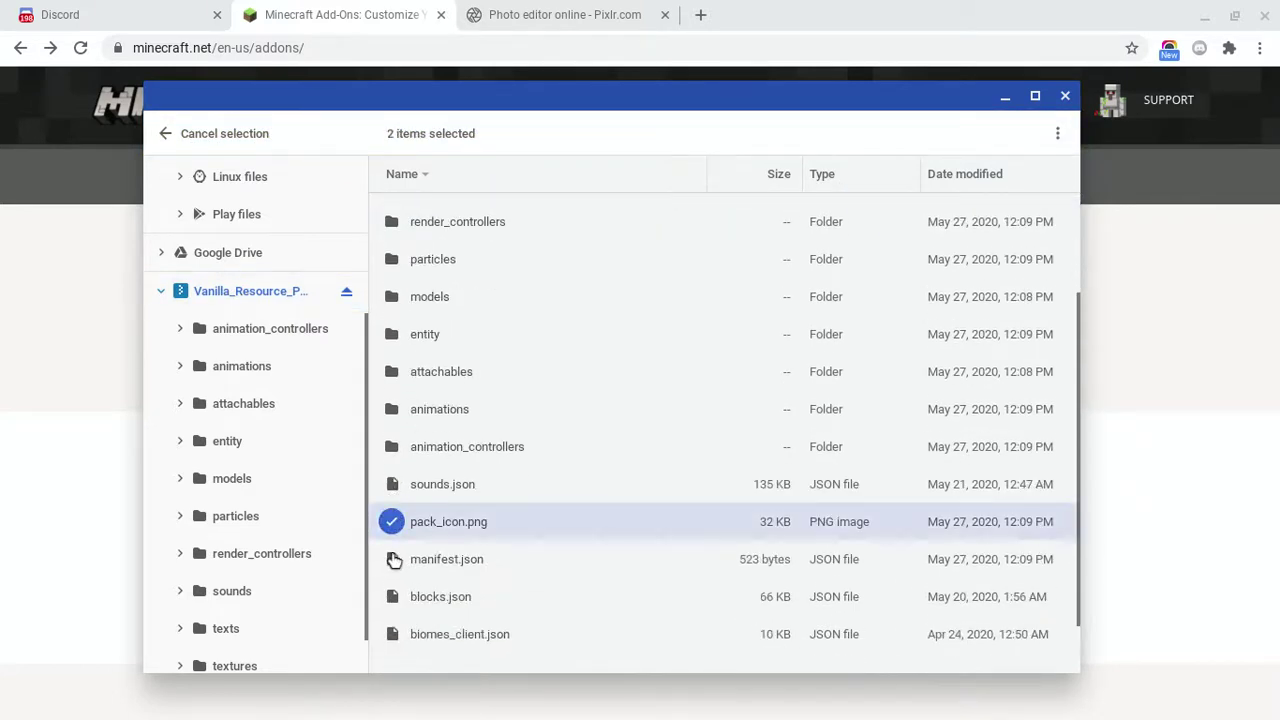
pyautogui.click(390, 559)
pyautogui.click(391, 600)
pyautogui.scroll(3, 390, 605)
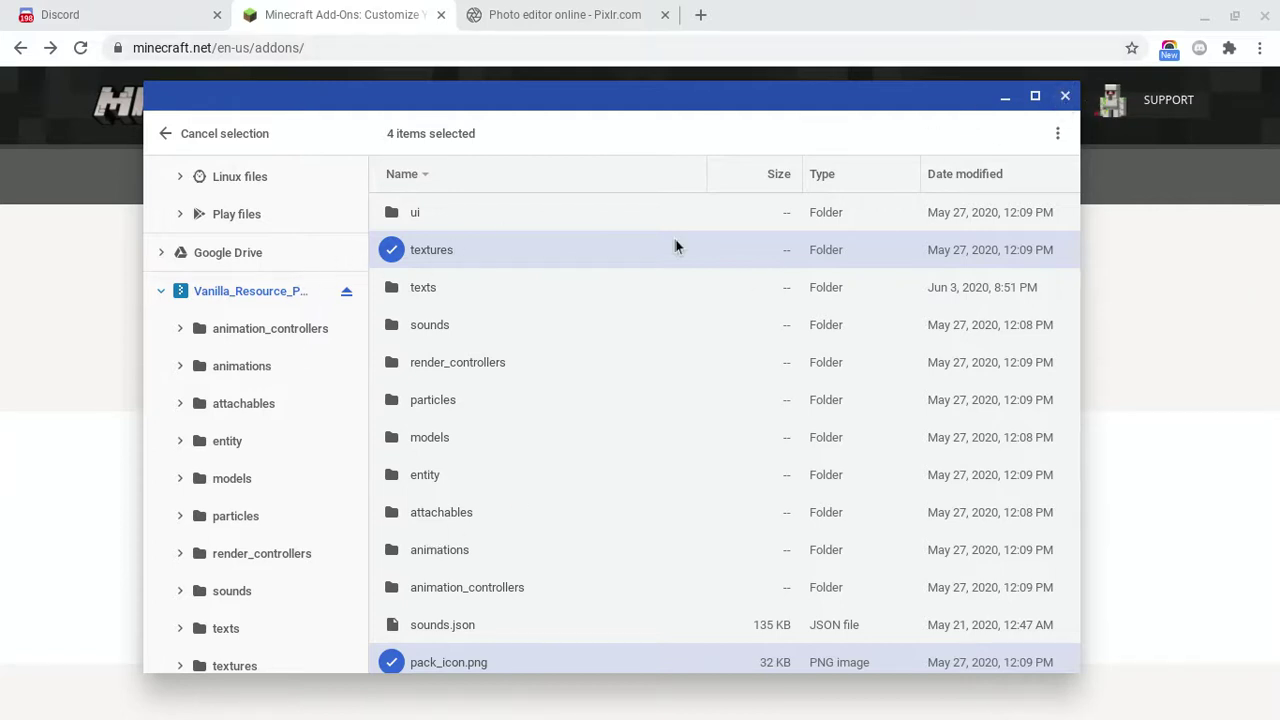
pyautogui.click(1062, 133)
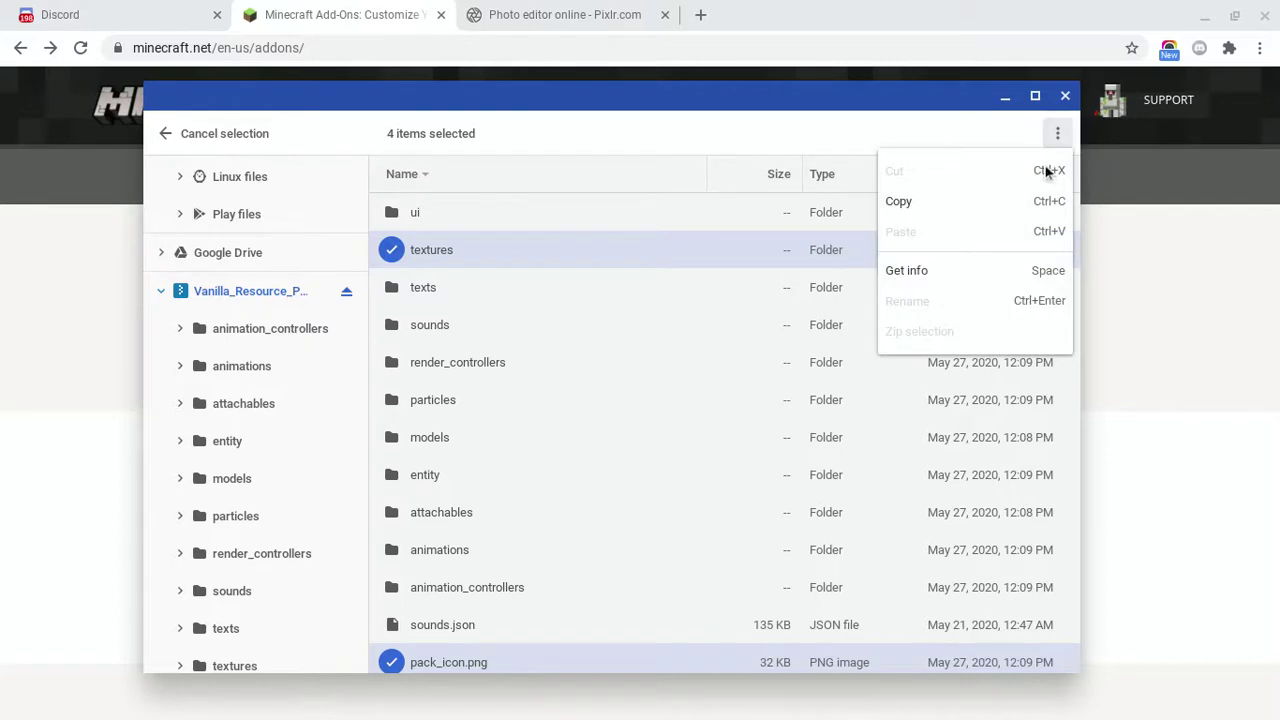
pyautogui.click(905, 204)
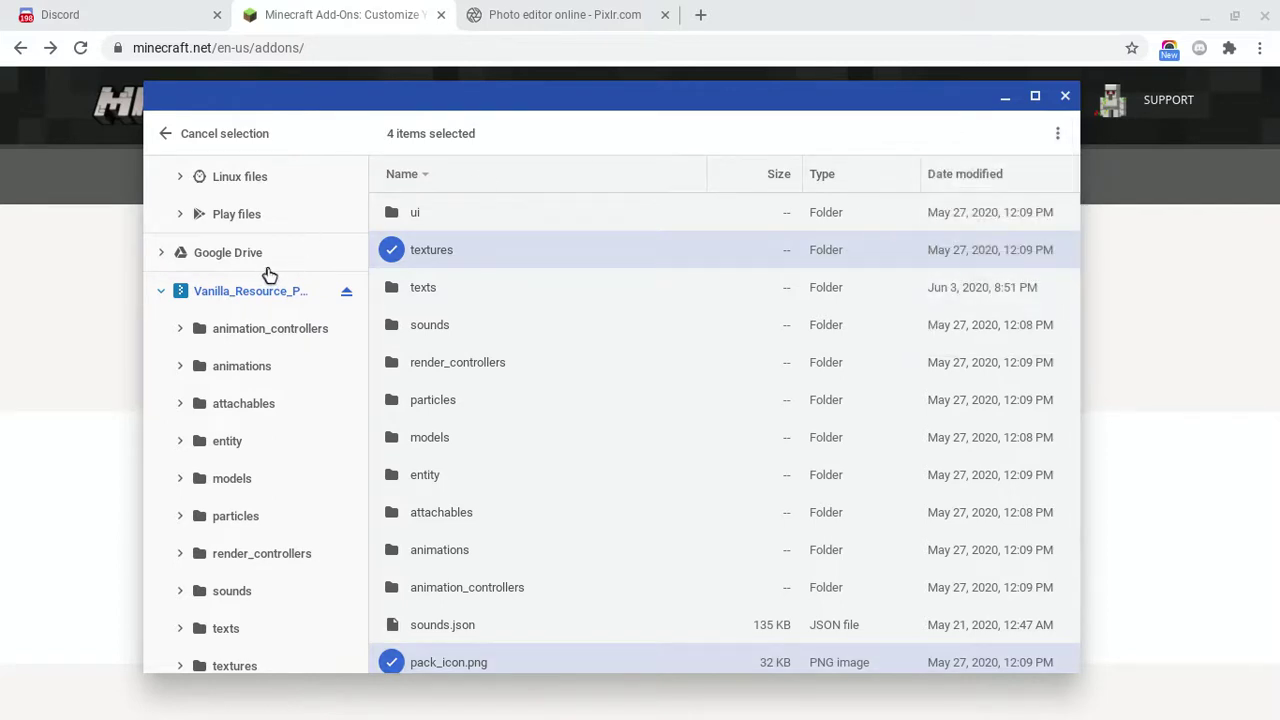
pyautogui.scroll(3, 266, 280)
pyautogui.click(241, 350)
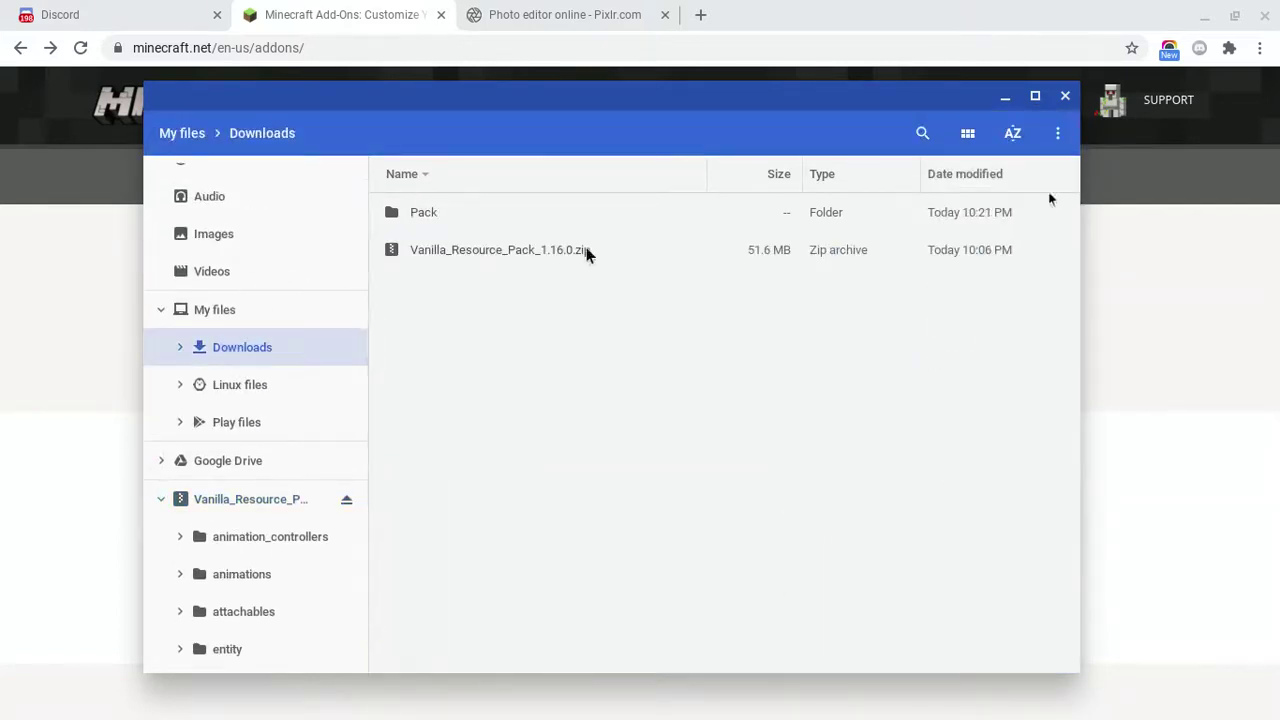
# - Create a new folder named PAck in Downloads and open it
pyautogui.click(1058, 133)
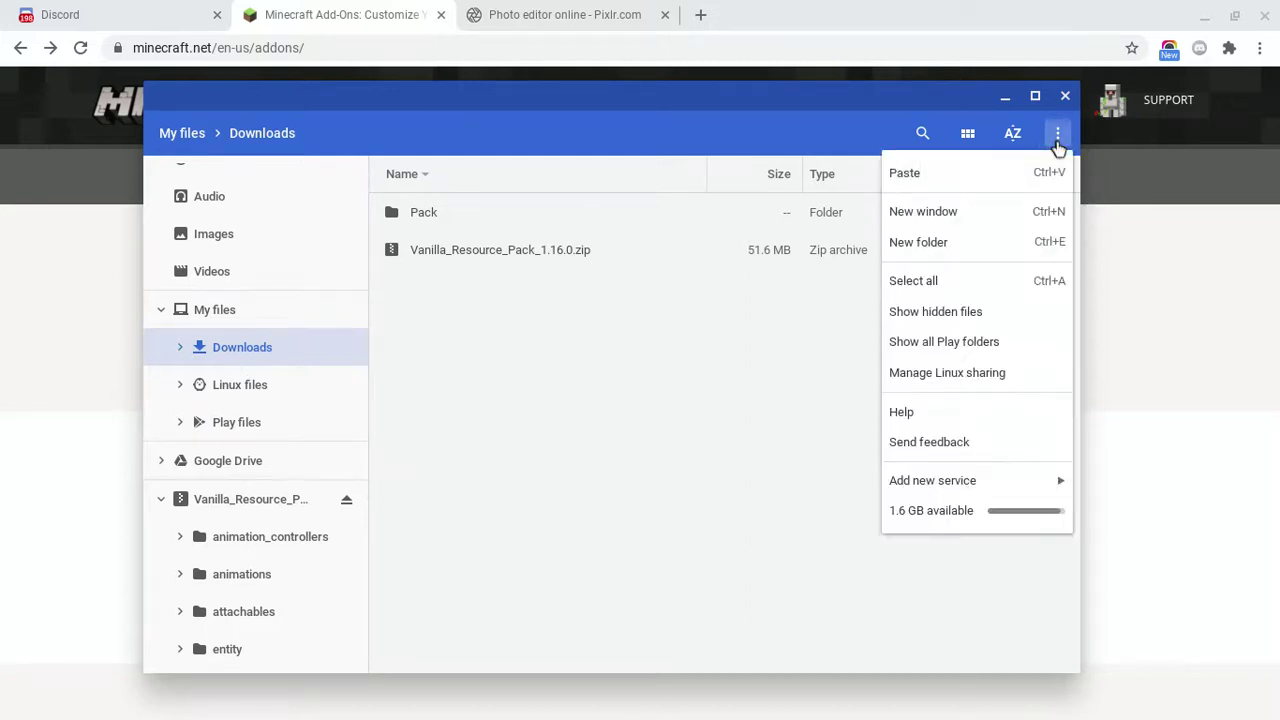
pyautogui.click(963, 240)
pyautogui.write('P')
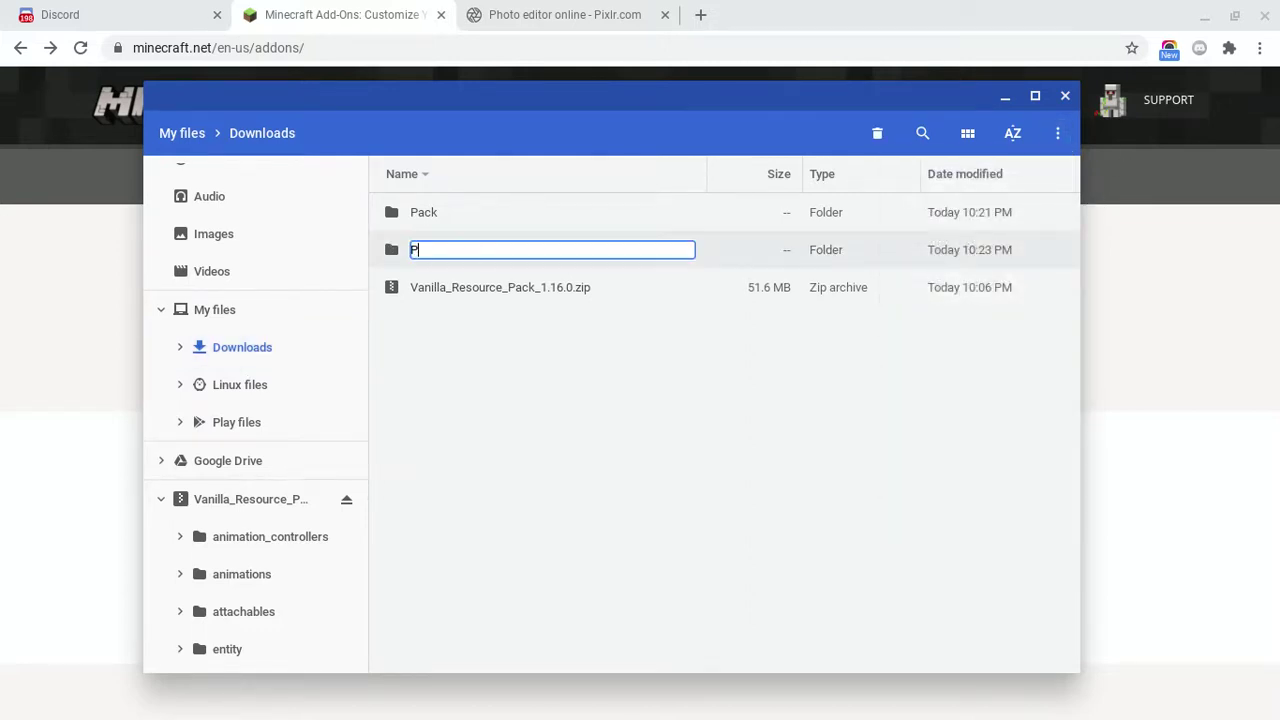
pyautogui.write('Ack')
pyautogui.press('Return')
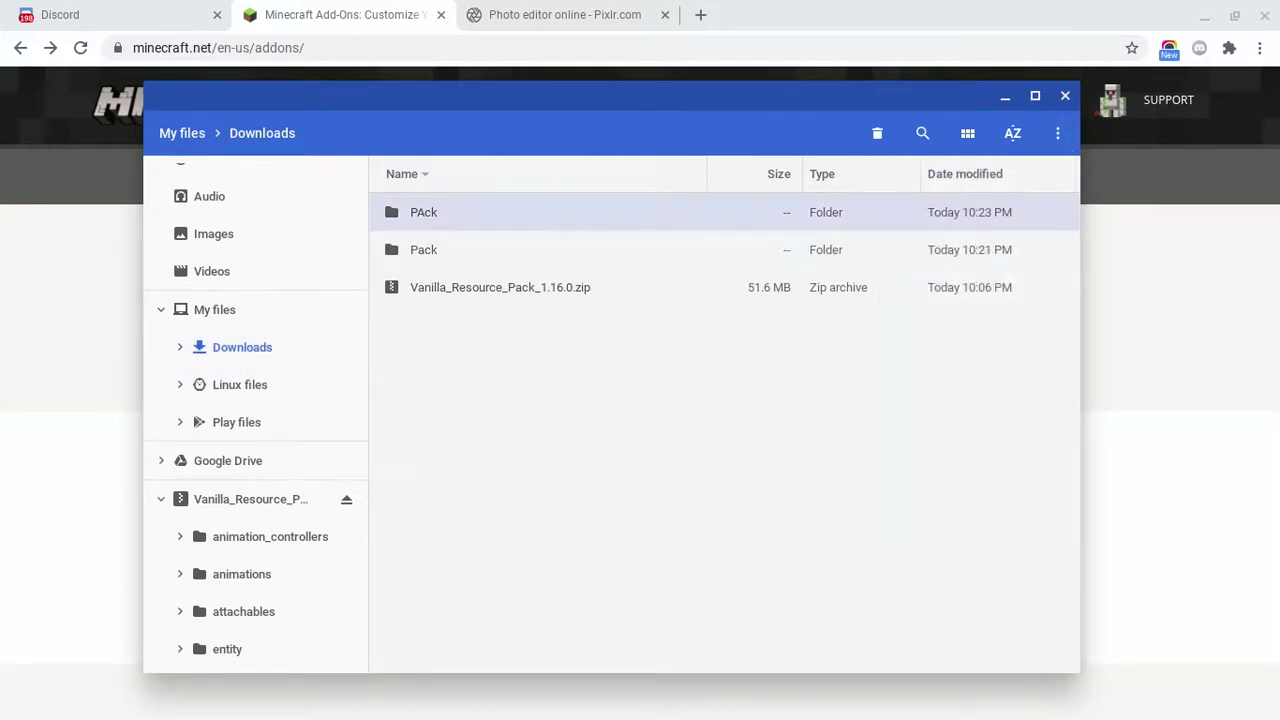
pyautogui.doubleClick(660, 218)
# - Paste the four copied resource pack items into PAck
pyautogui.click(1058, 133)
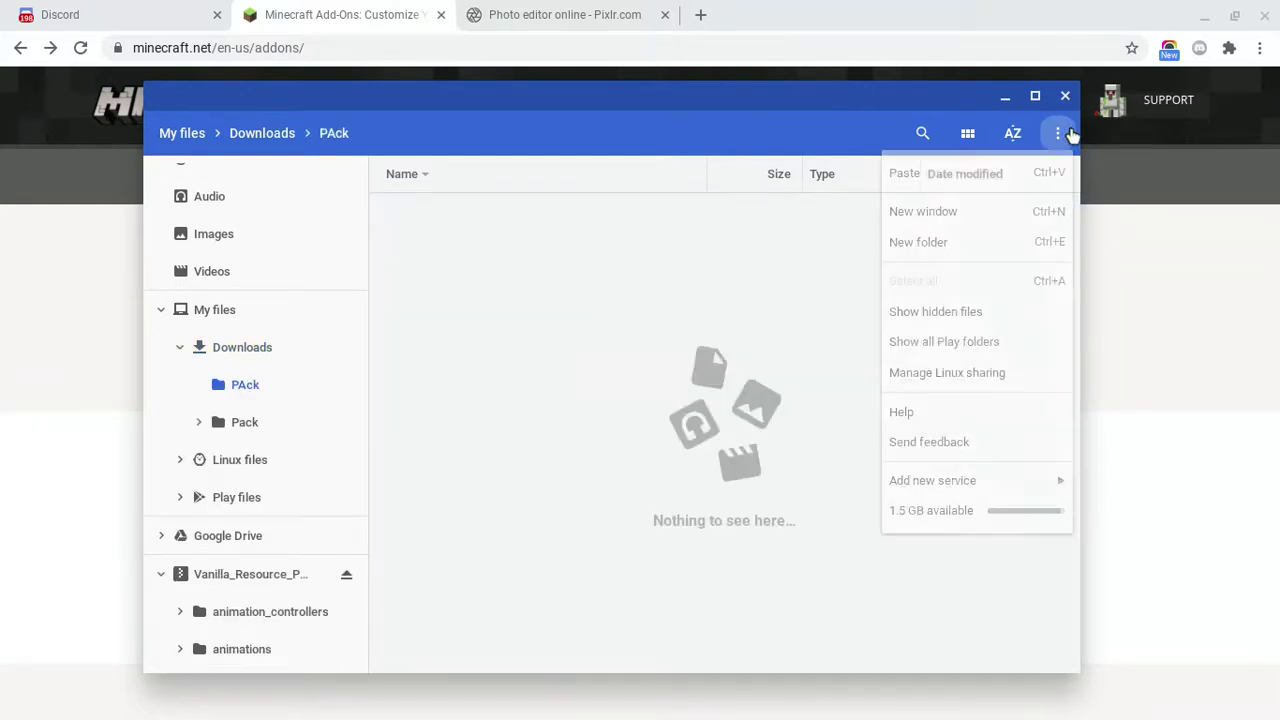
pyautogui.click(951, 171)
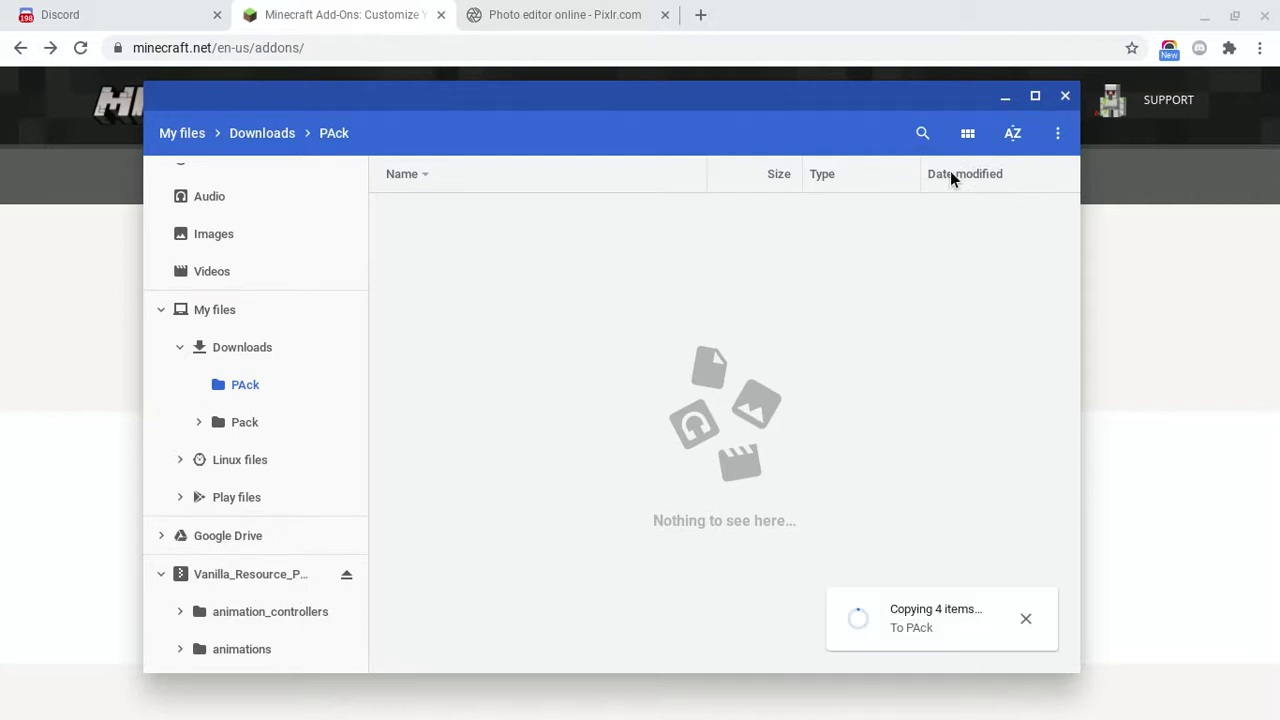
pyautogui.click(1030, 622)
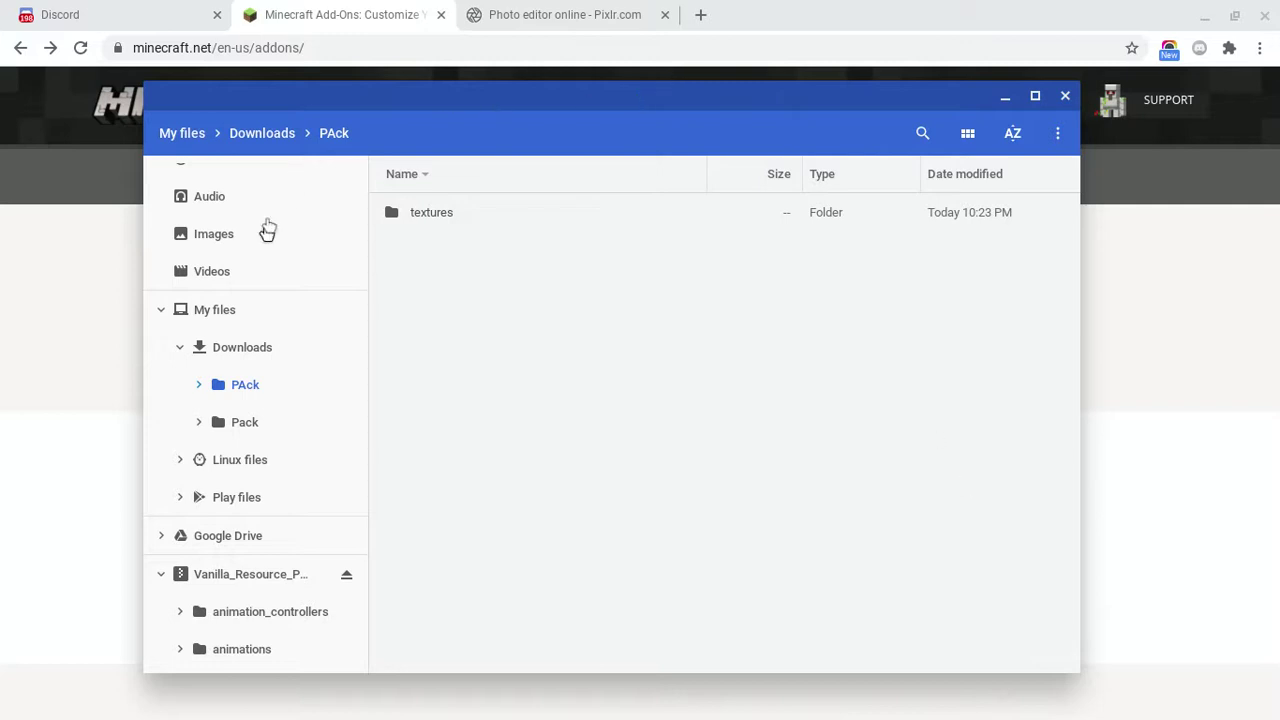
# - Delete the PAck folder from Downloads
pyautogui.click(270, 352)
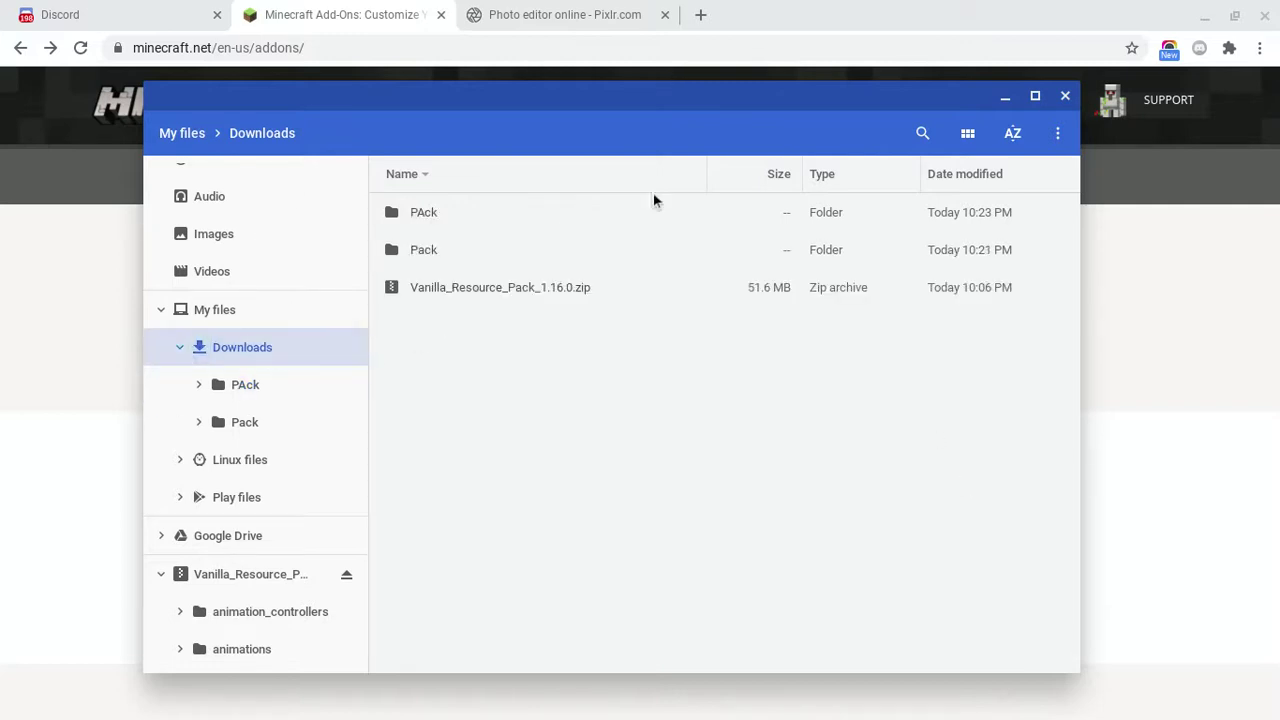
pyautogui.rightClick(532, 203)
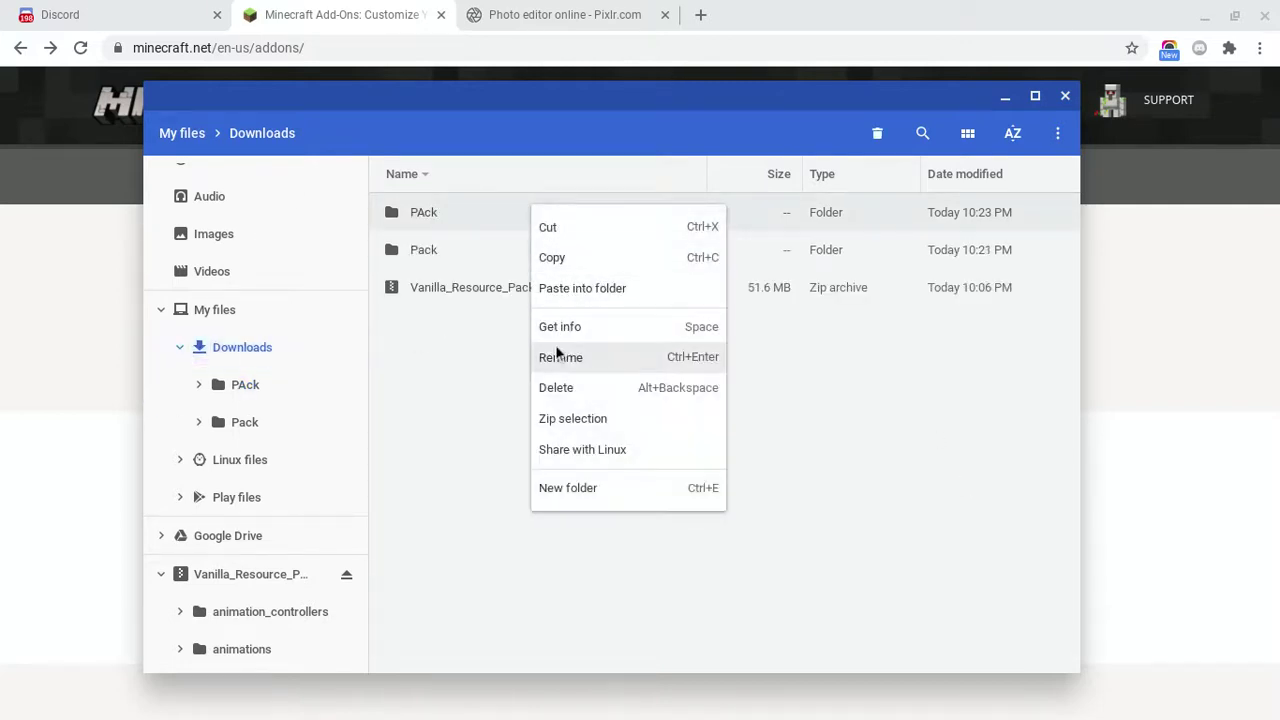
pyautogui.click(562, 384)
pyautogui.click(760, 417)
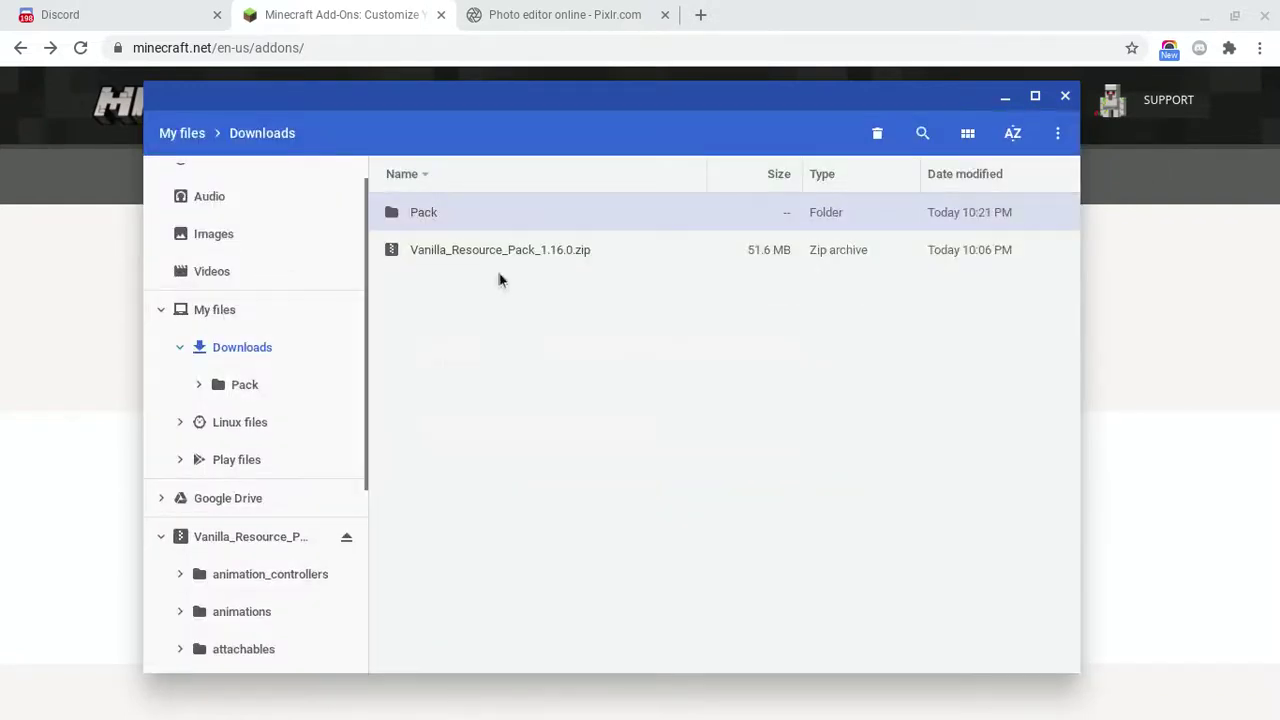
# - Open the Pack folder, browse its textures folder, then show Pack's contents again
pyautogui.doubleClick(451, 204)
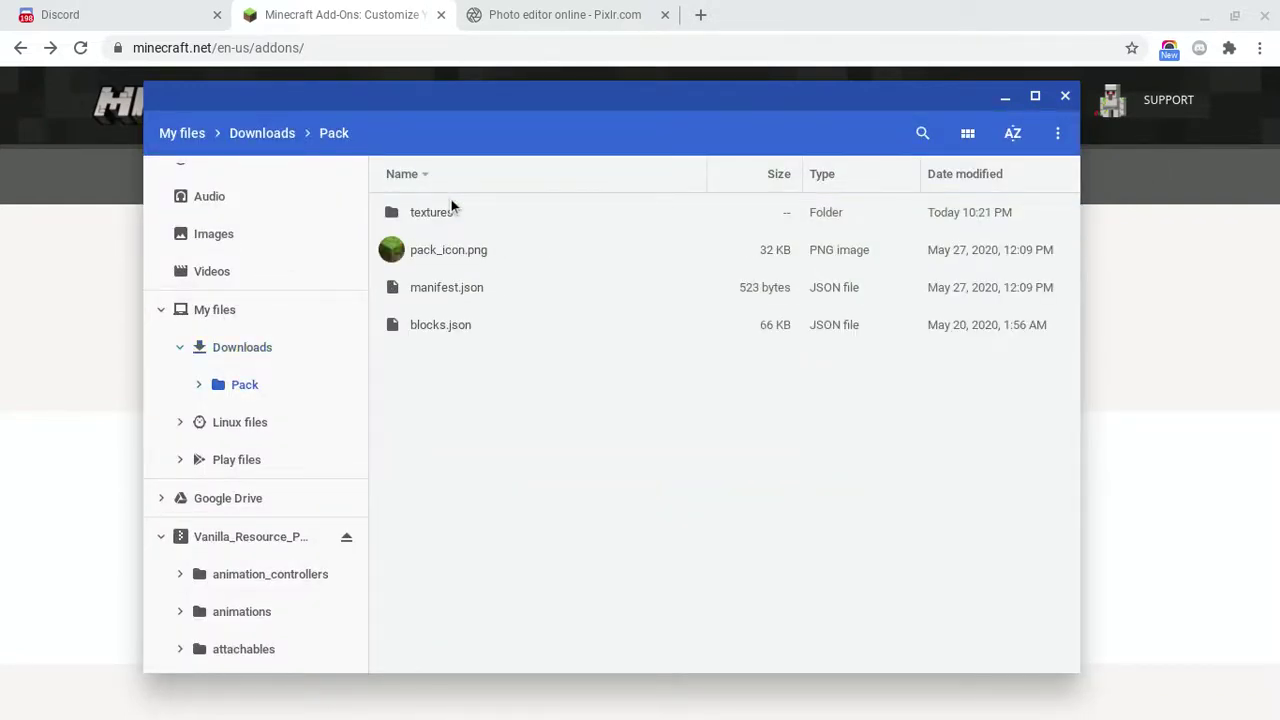
pyautogui.doubleClick(424, 210)
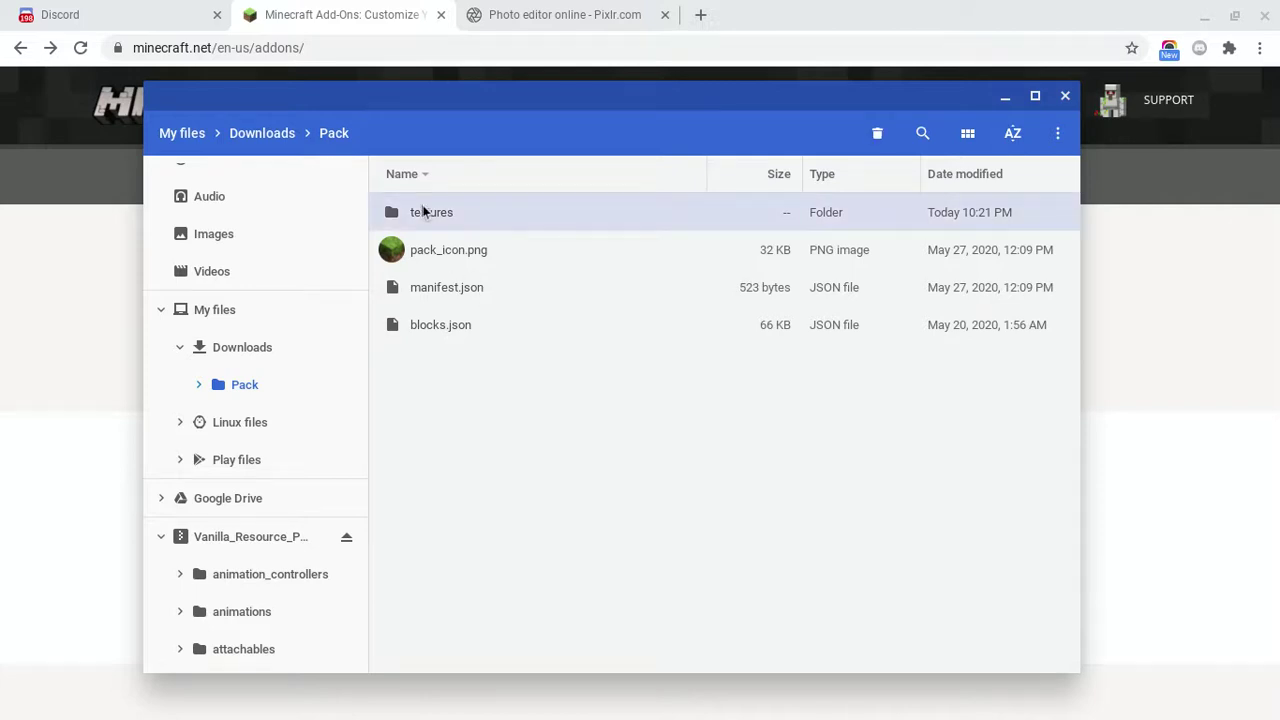
pyautogui.scroll(-1, 411, 335)
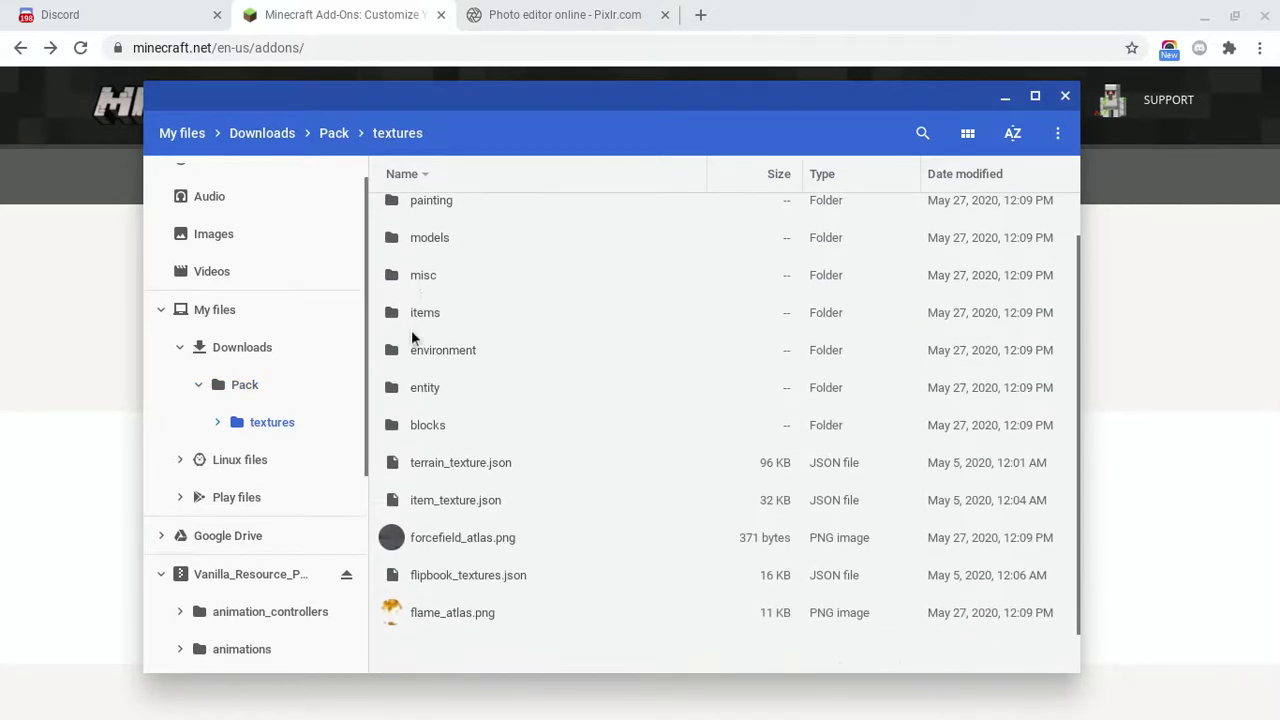
pyautogui.scroll(1, 434, 289)
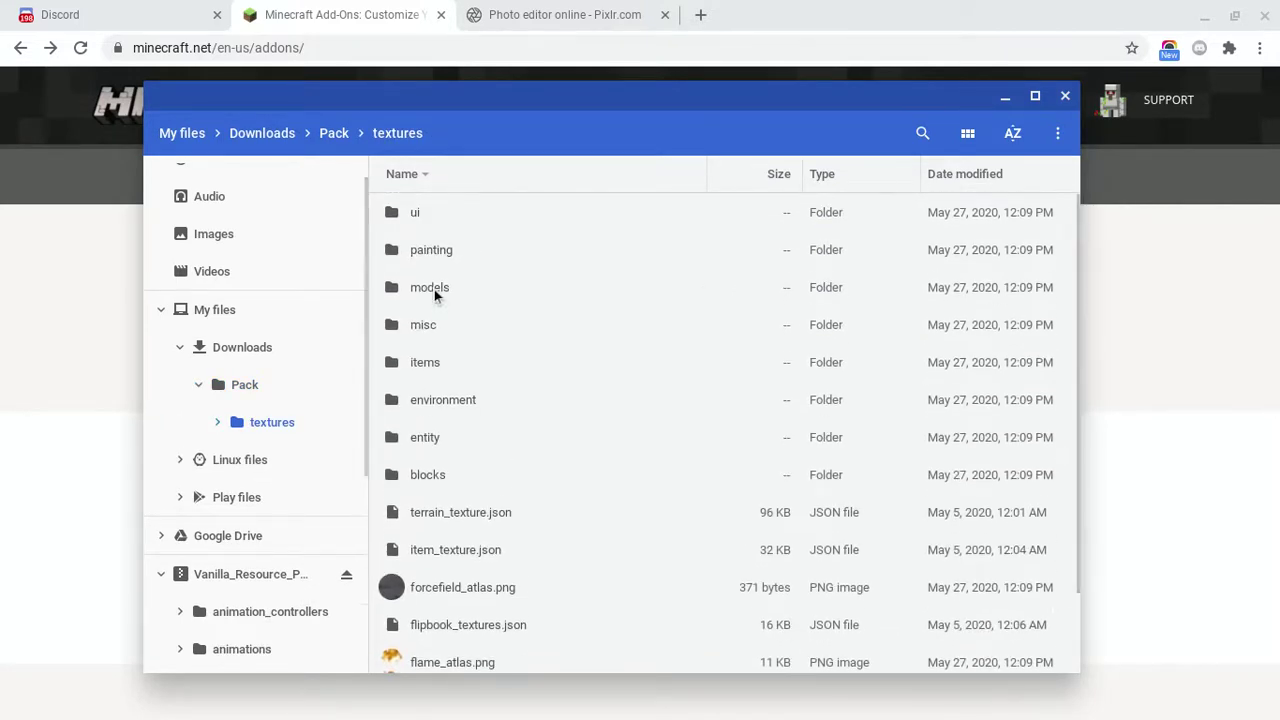
pyautogui.scroll(-3, 495, 470)
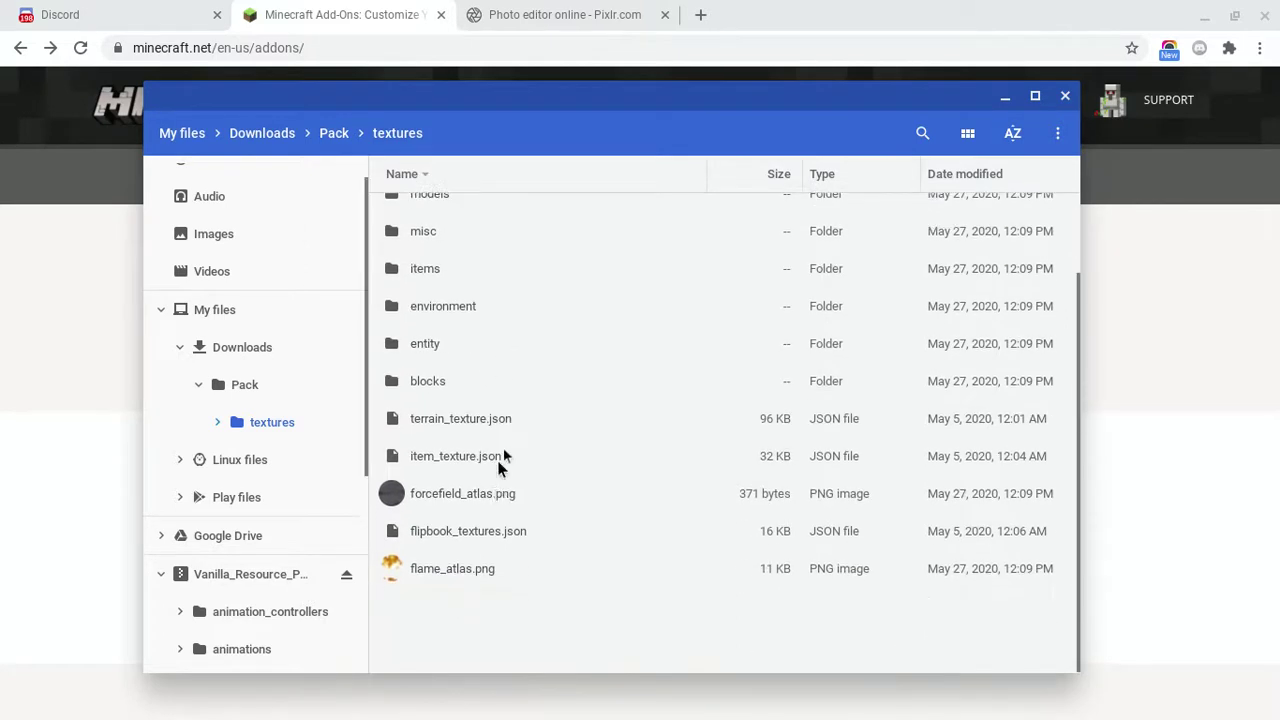
pyautogui.scroll(3, 510, 533)
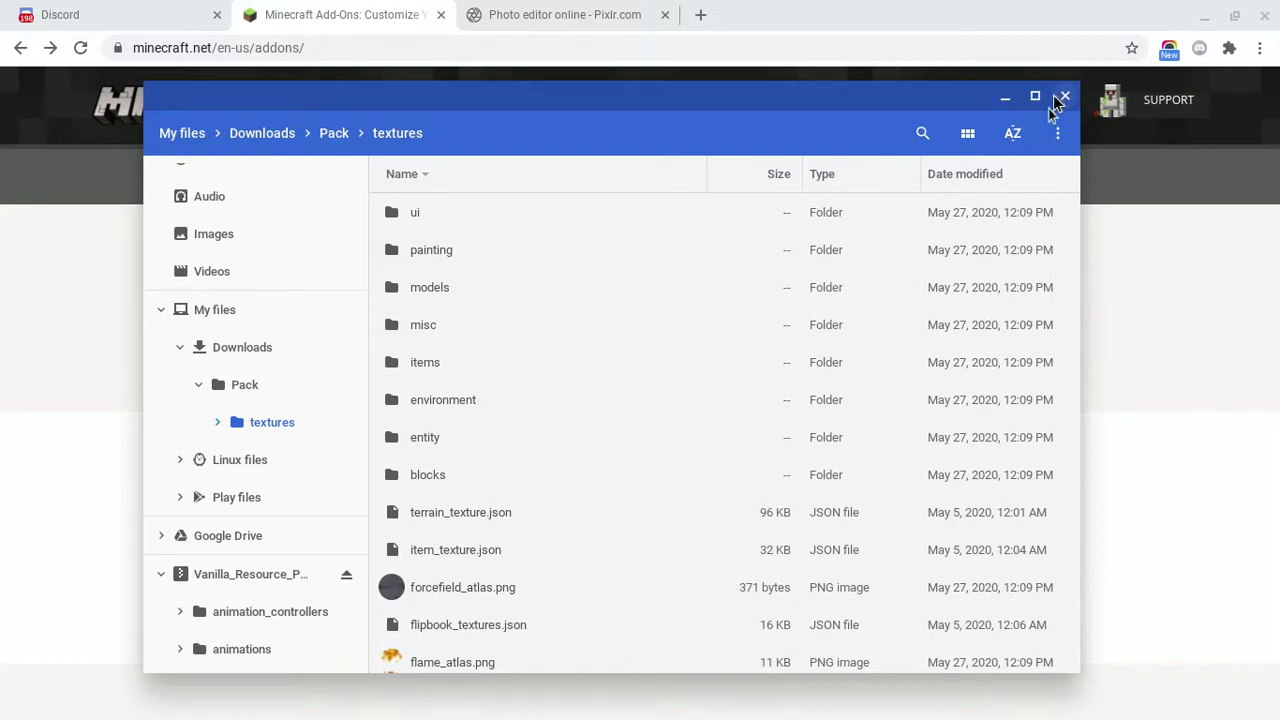
pyautogui.click(284, 395)
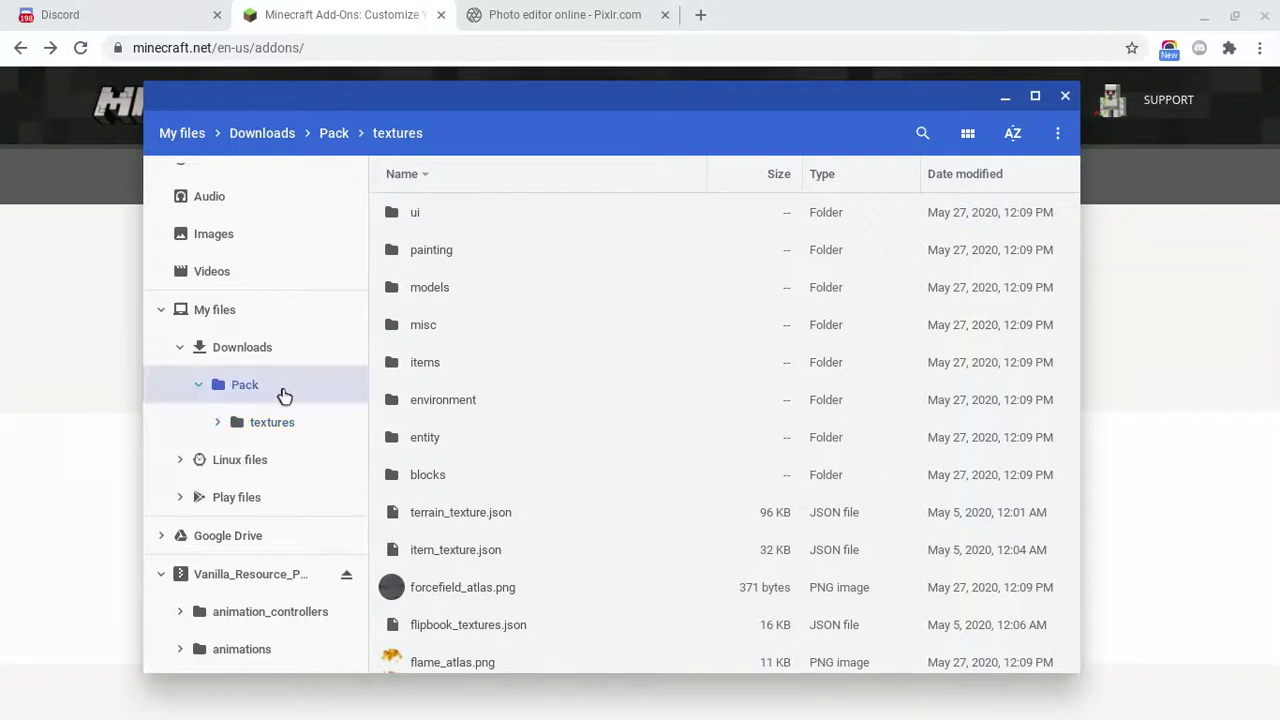
pyautogui.click(530, 9)
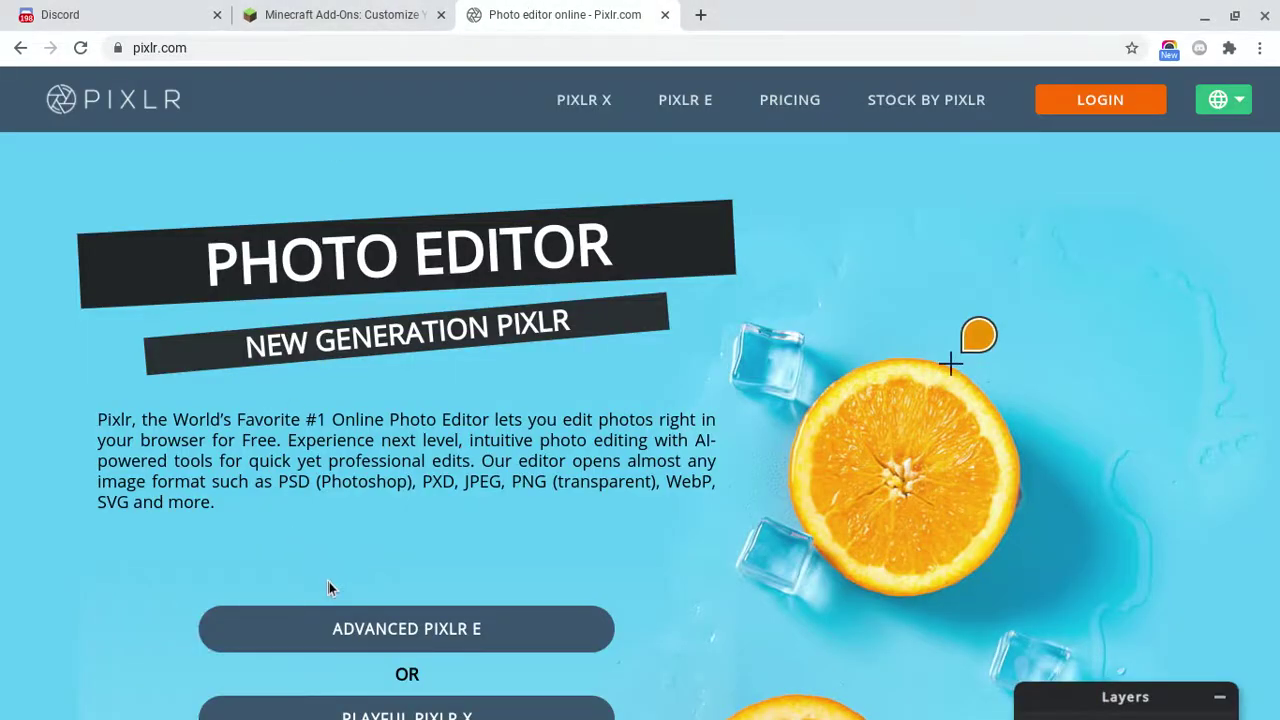
# - Scroll the Pixlr home page and launch the Pixlr X editor
pyautogui.scroll(-2, 418, 577)
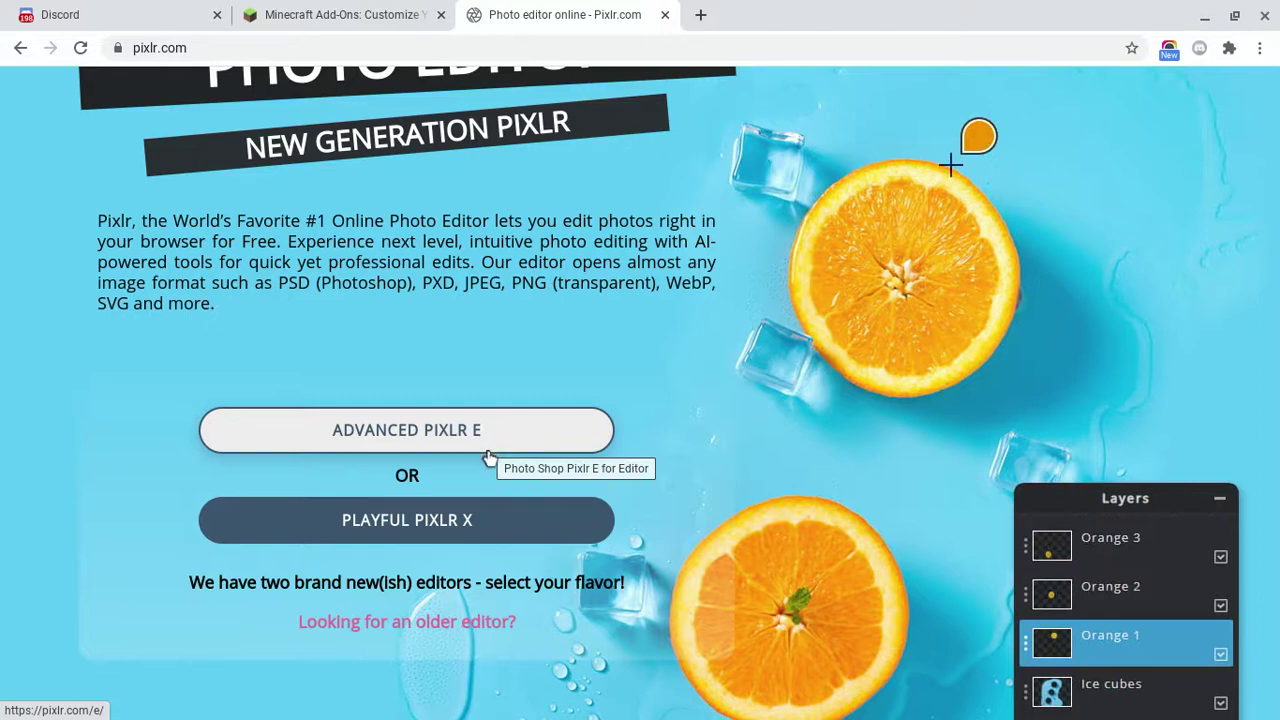
pyautogui.click(465, 518)
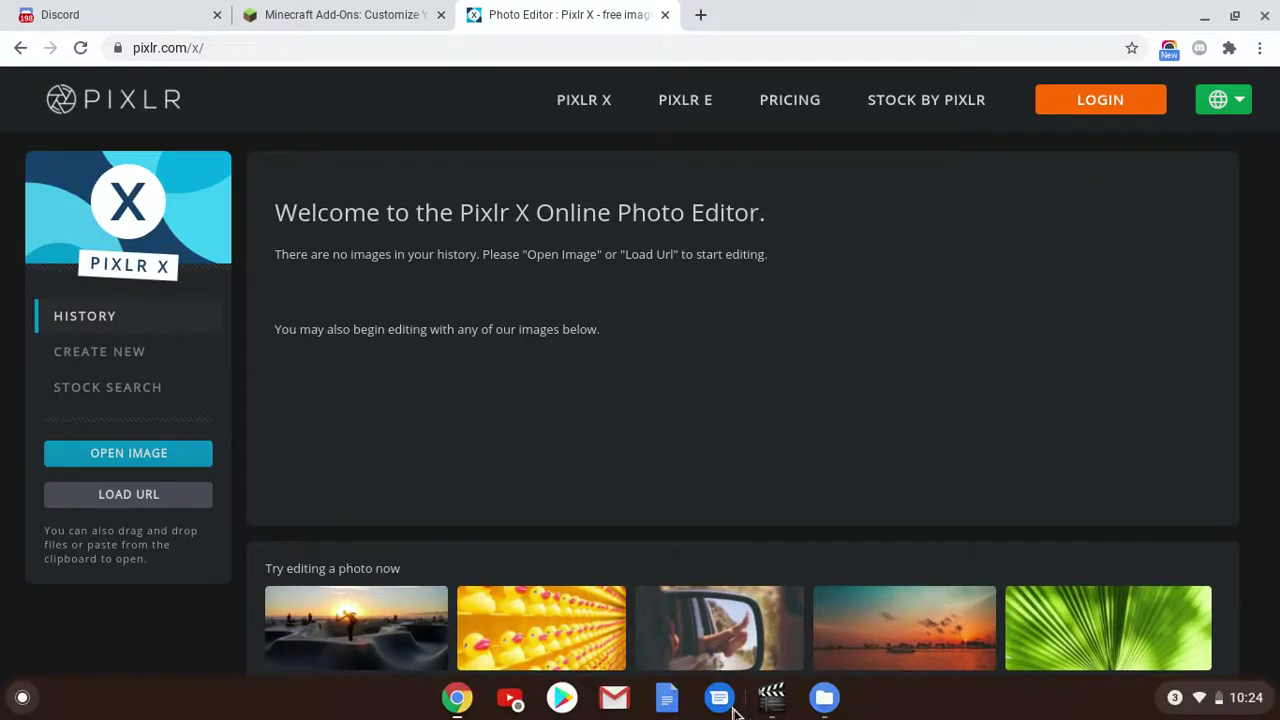
pyautogui.click(822, 696)
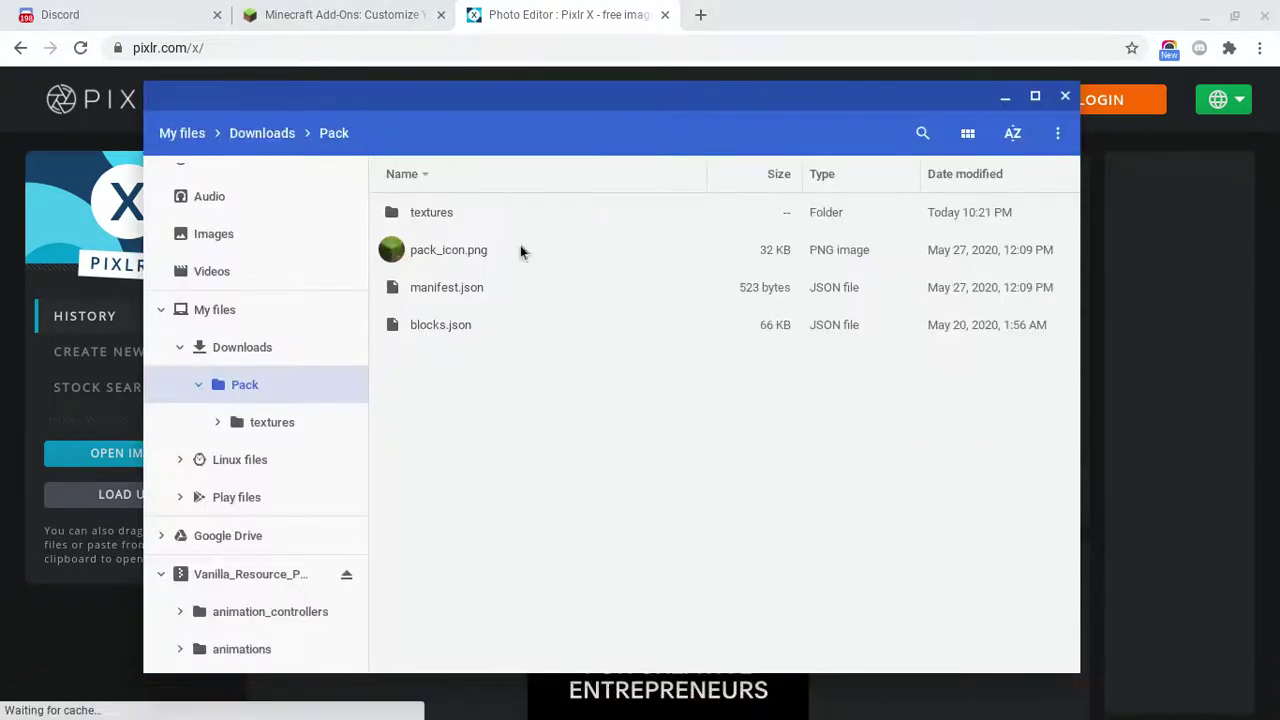
# - Drag pack_icon.png from the Pack folder into Pixlr X to open the 256 x 256 image
pyautogui.click(446, 251)
pyautogui.keyDown('shift'); pyautogui.click(440, 325); pyautogui.keyUp('shift')
pyautogui.moveTo(440, 325); pyautogui.dragTo(174, 343)
pyautogui.click(486, 254)
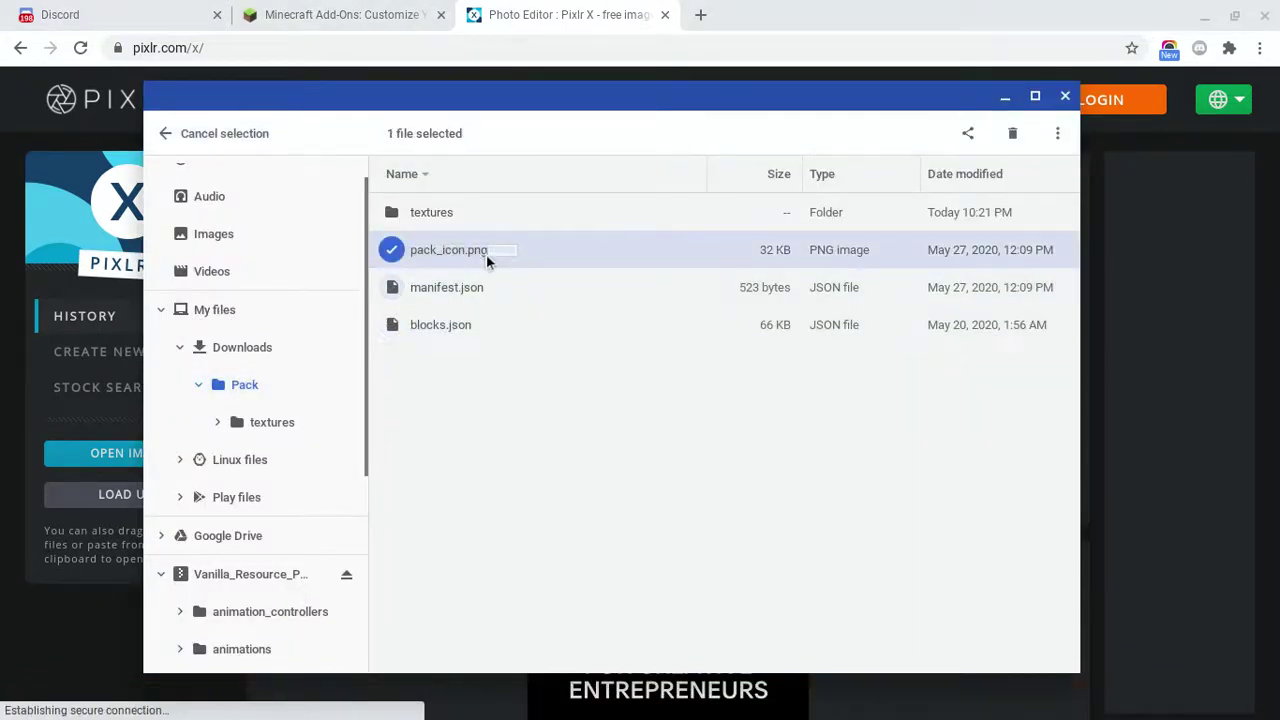
pyautogui.click(409, 250)
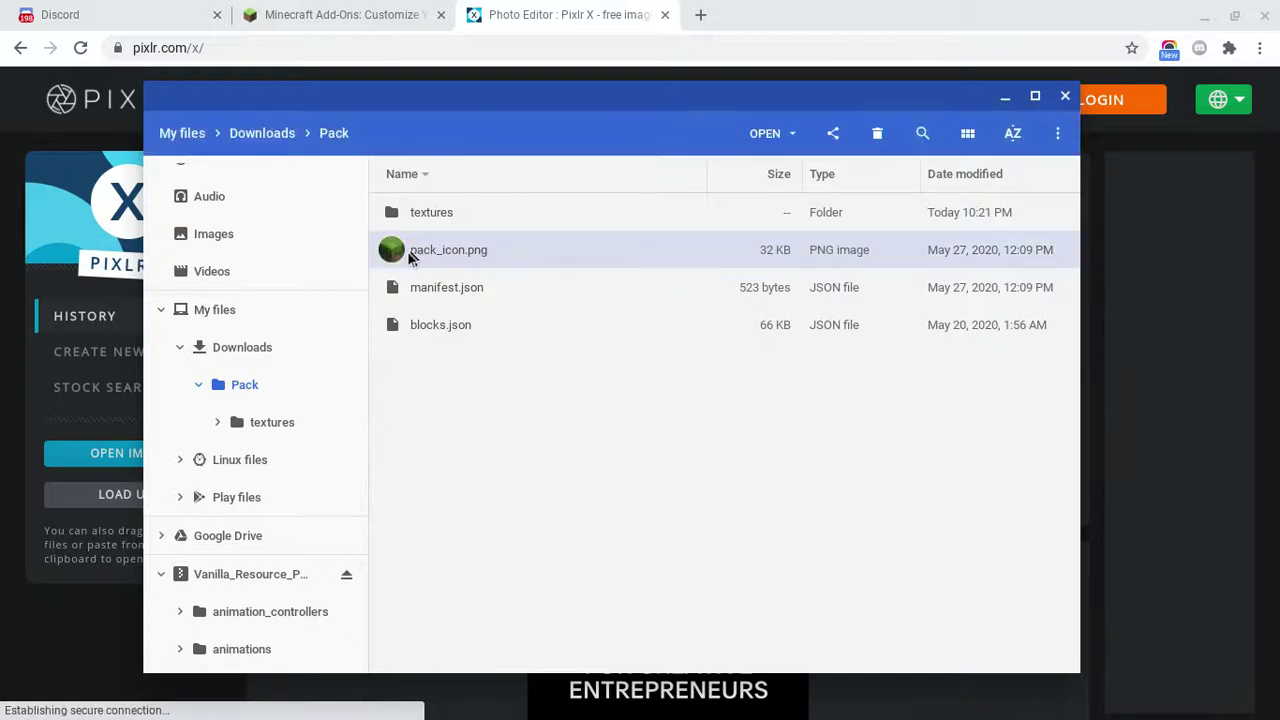
pyautogui.moveTo(409, 252); pyautogui.dragTo(169, 363)
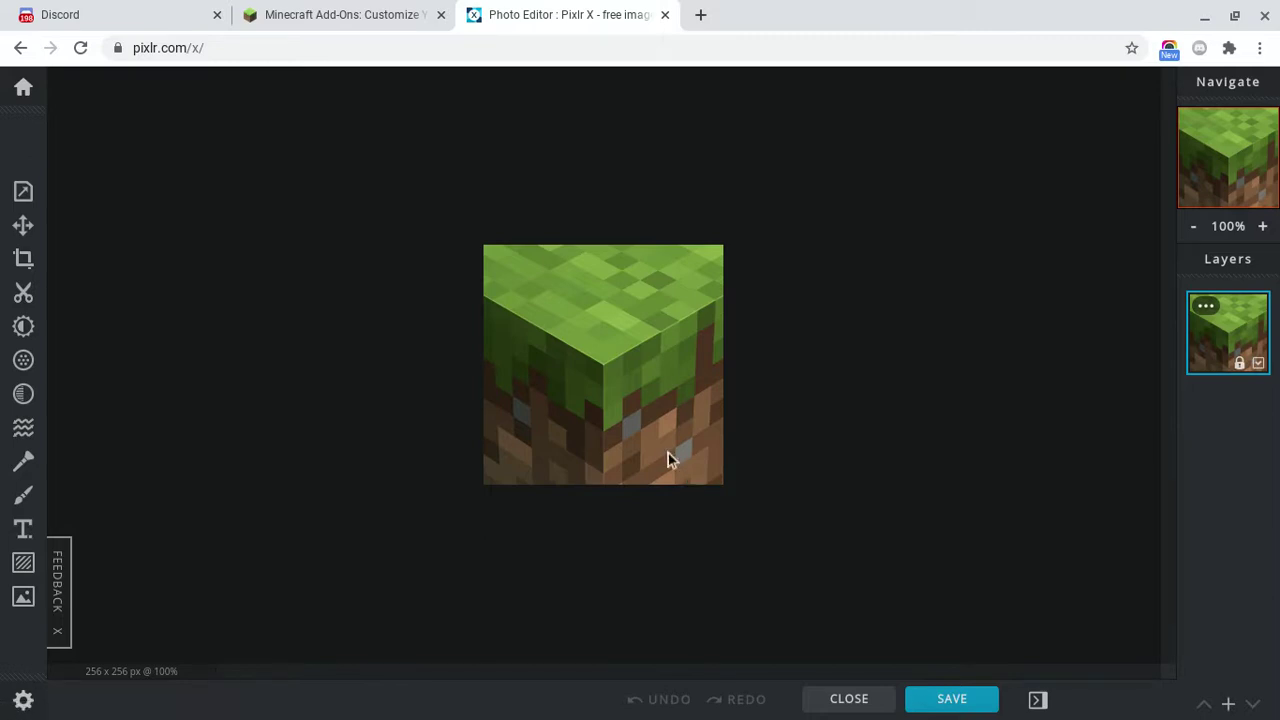
pyautogui.scroll(4, 626, 403)
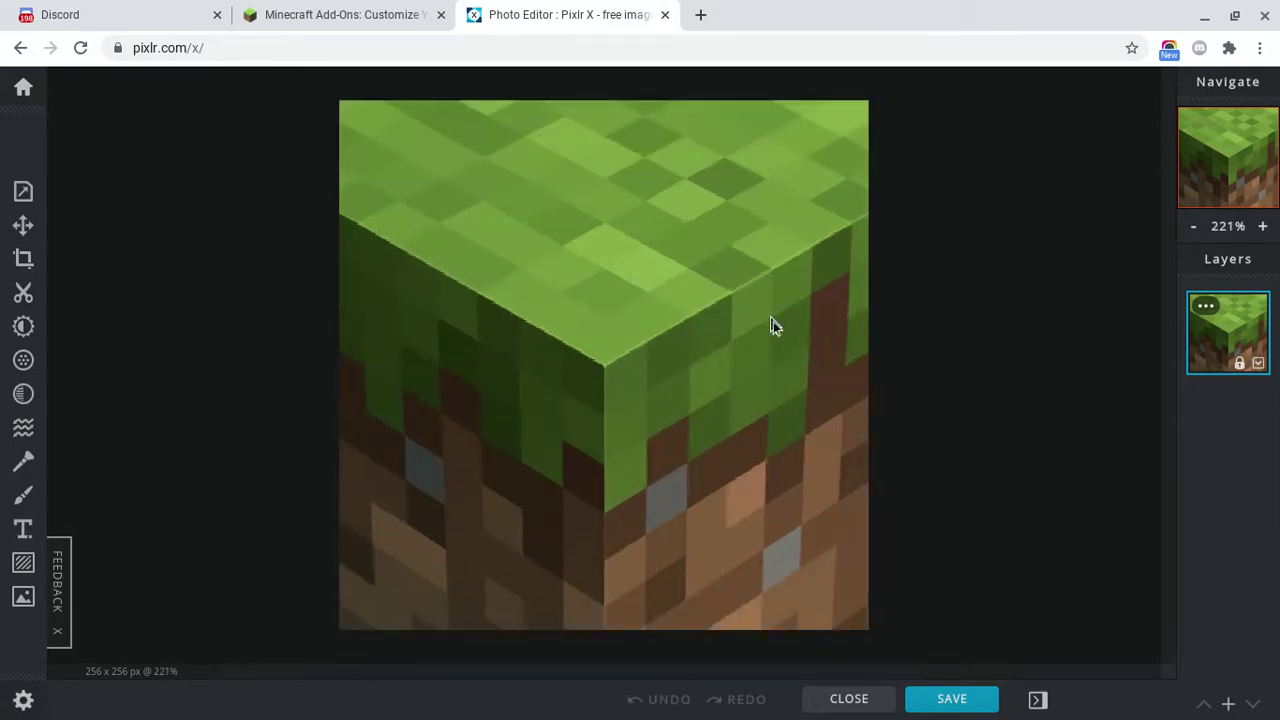
pyautogui.scroll(-4, 558, 355)
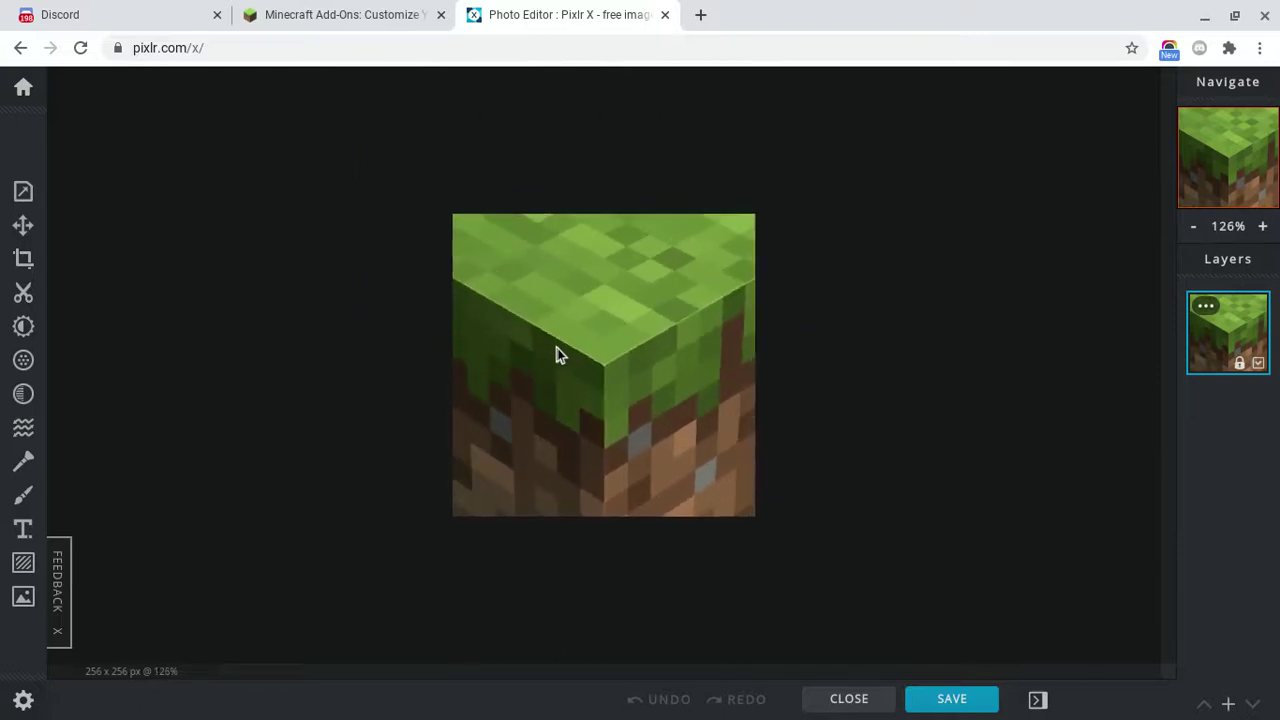
# - Paint white freehand strokes across the grass block and download it as pack_icon.png in PNG format
pyautogui.click(23, 495)
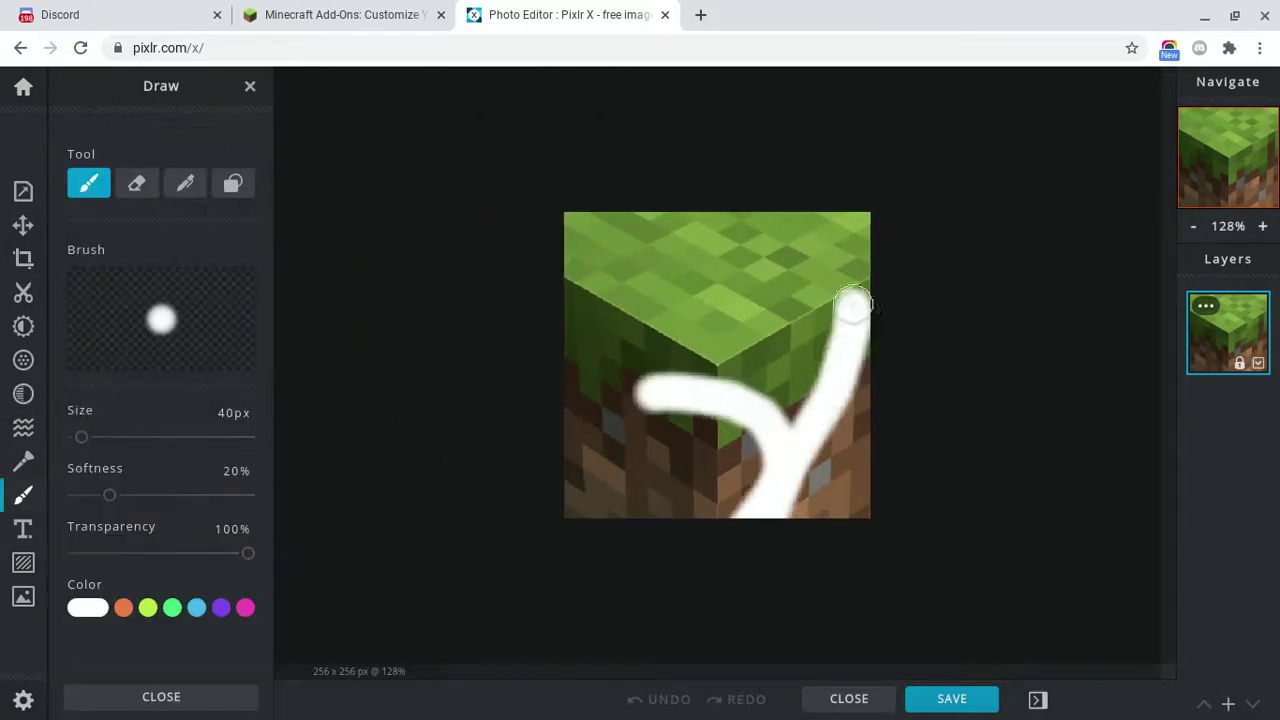
pyautogui.moveTo(852, 305)
pyautogui.mouseDown()
pyautogui.moveTo(657, 113)
pyautogui.moveTo(866, 120)
pyautogui.moveTo(484, 207)
pyautogui.moveTo(705, 364)
pyautogui.moveTo(986, 414)
pyautogui.moveTo(299, 508)
pyautogui.moveTo(479, 318)
pyautogui.moveTo(1115, 397)
pyautogui.mouseUp()
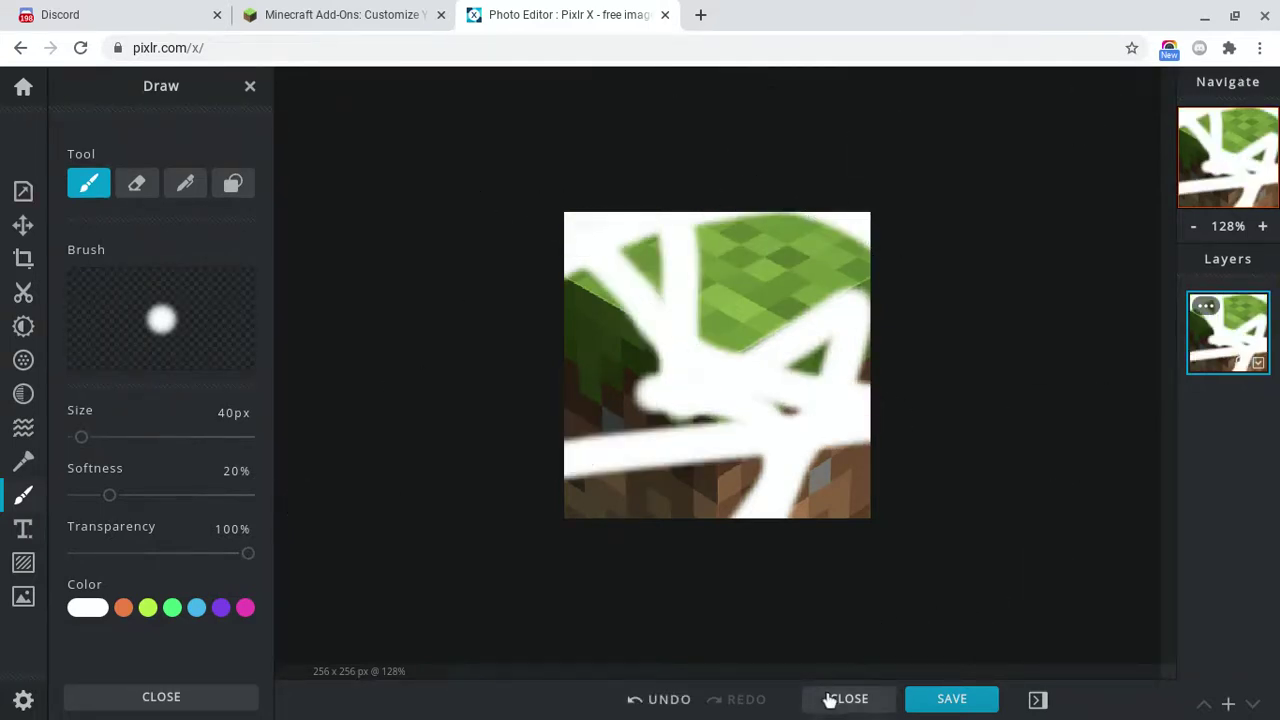
pyautogui.click(953, 699)
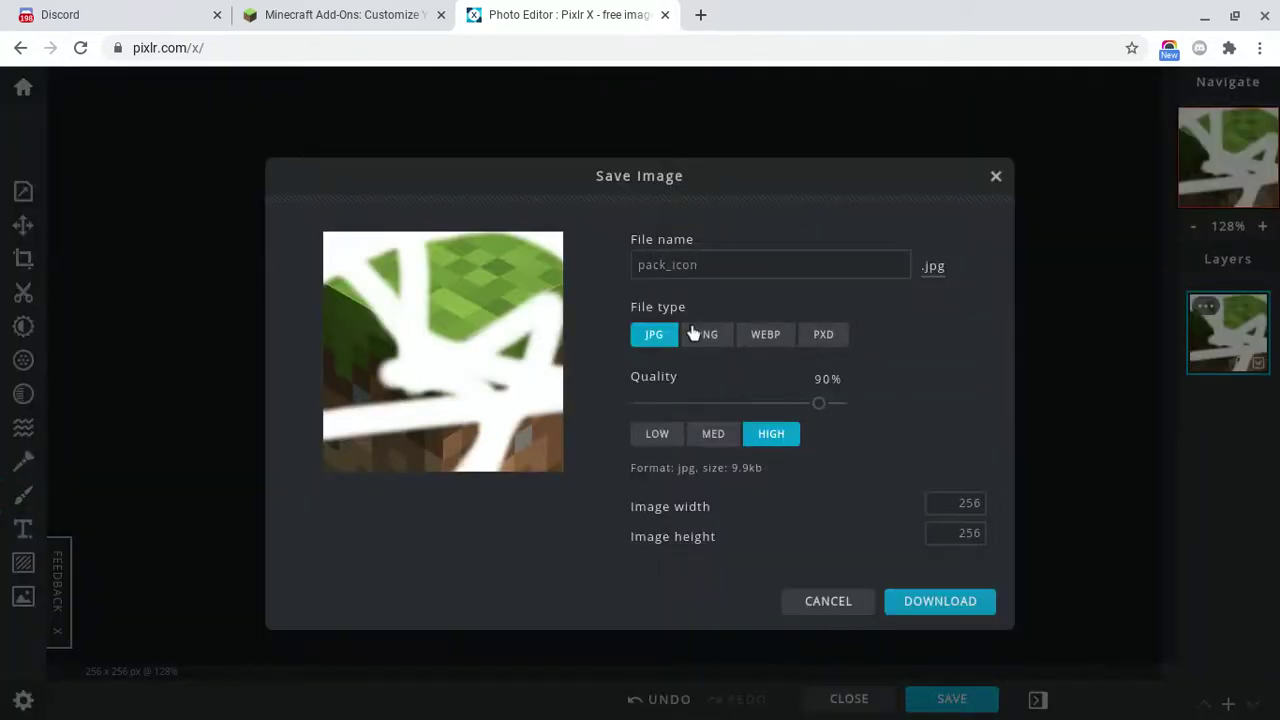
pyautogui.click(704, 334)
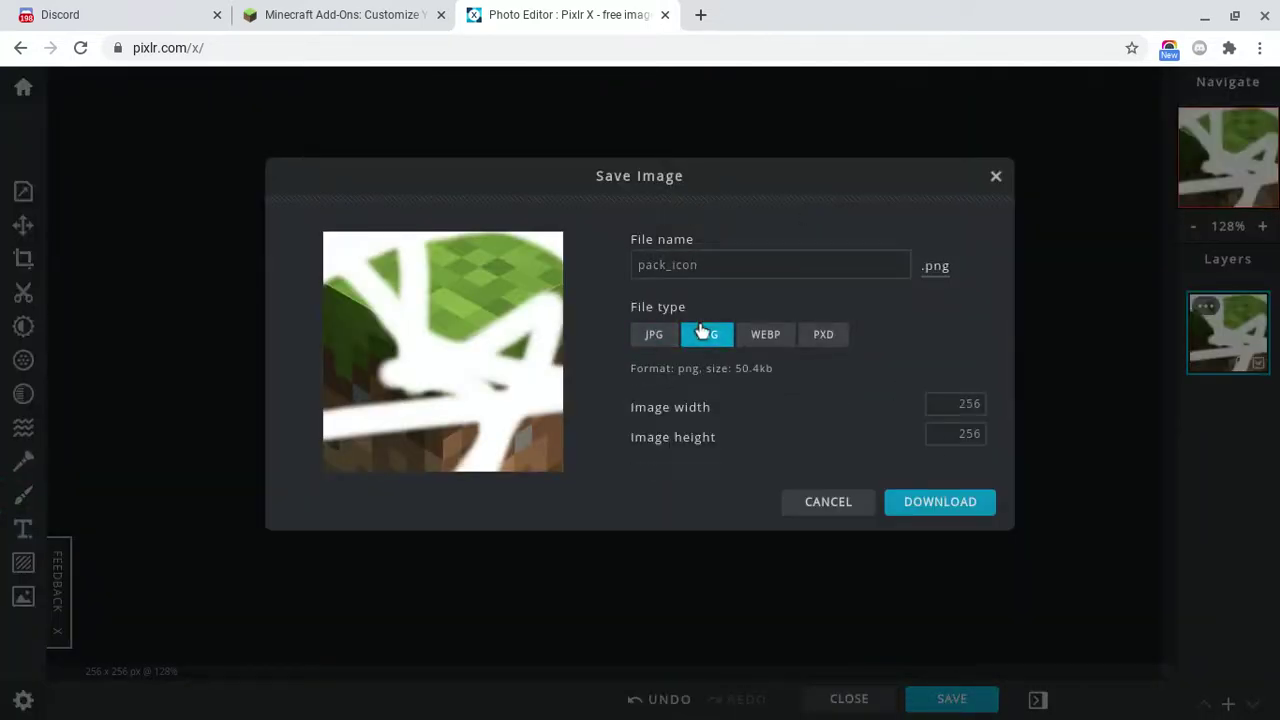
pyautogui.click(930, 502)
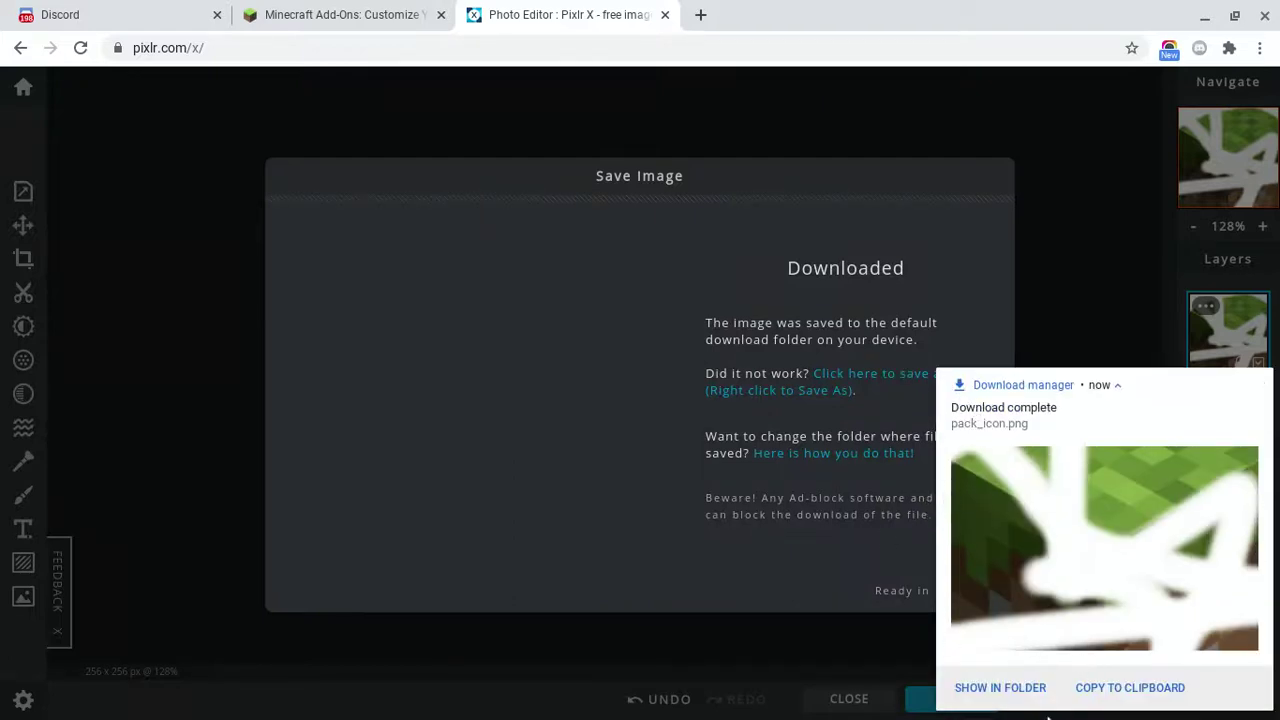
pyautogui.moveTo(1048, 716)
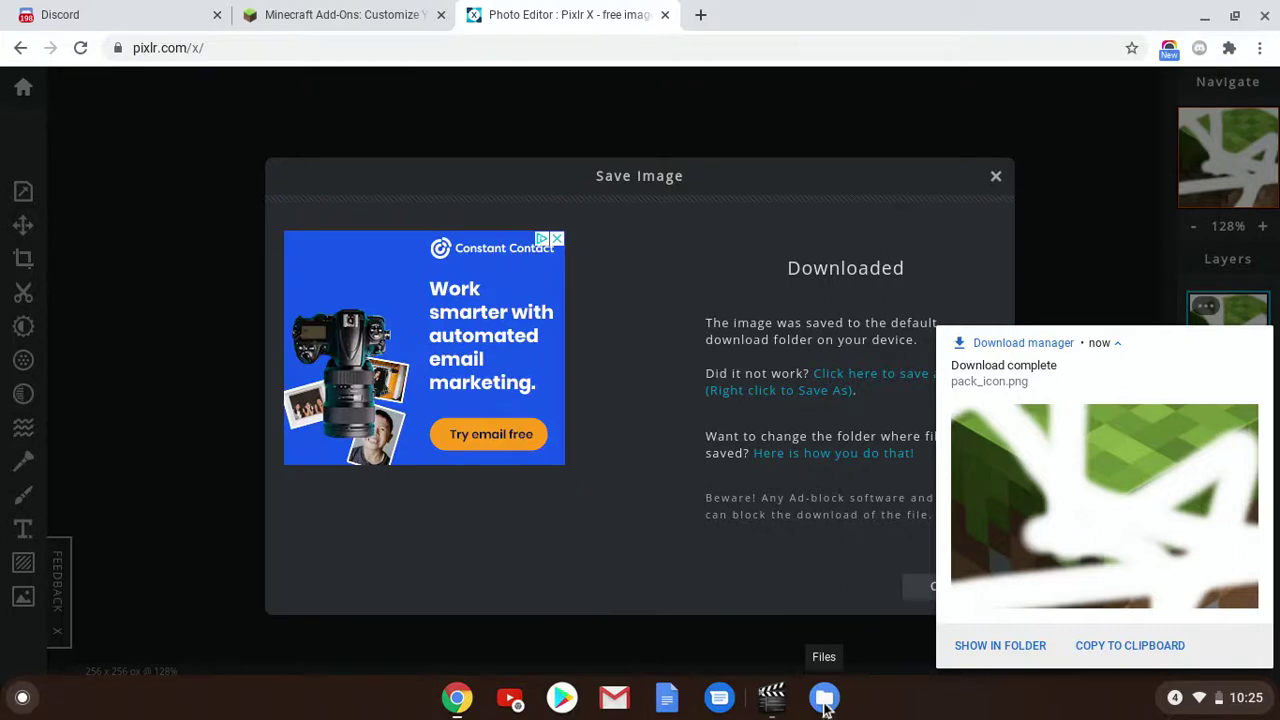
pyautogui.click(824, 699)
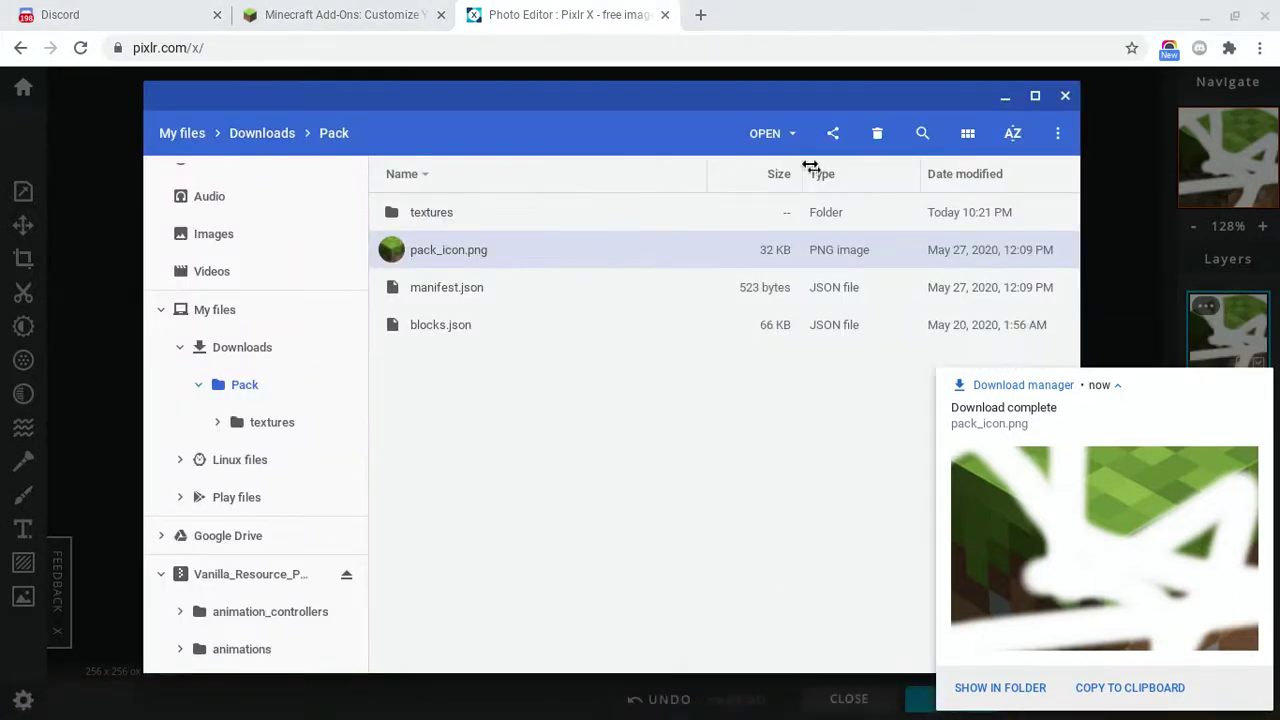
# - Paste the copied items into Pack and delete the duplicate textures (1) folder
pyautogui.click(1057, 133)
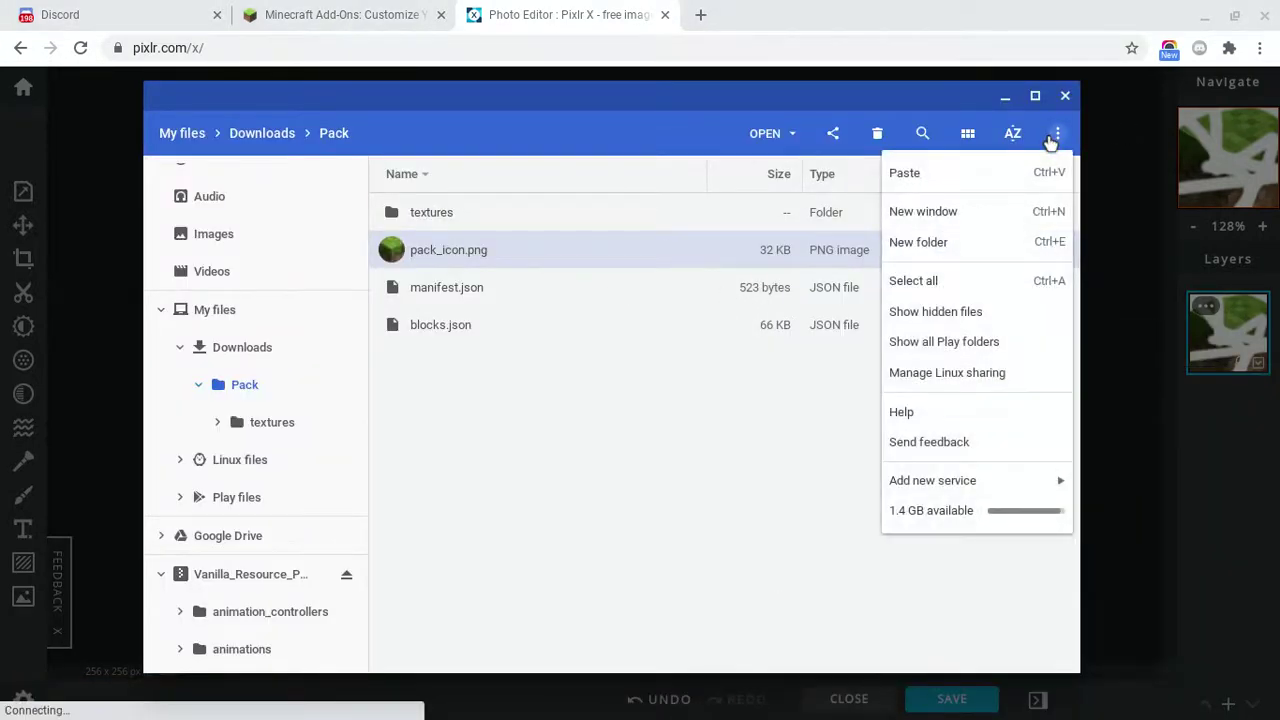
pyautogui.click(957, 176)
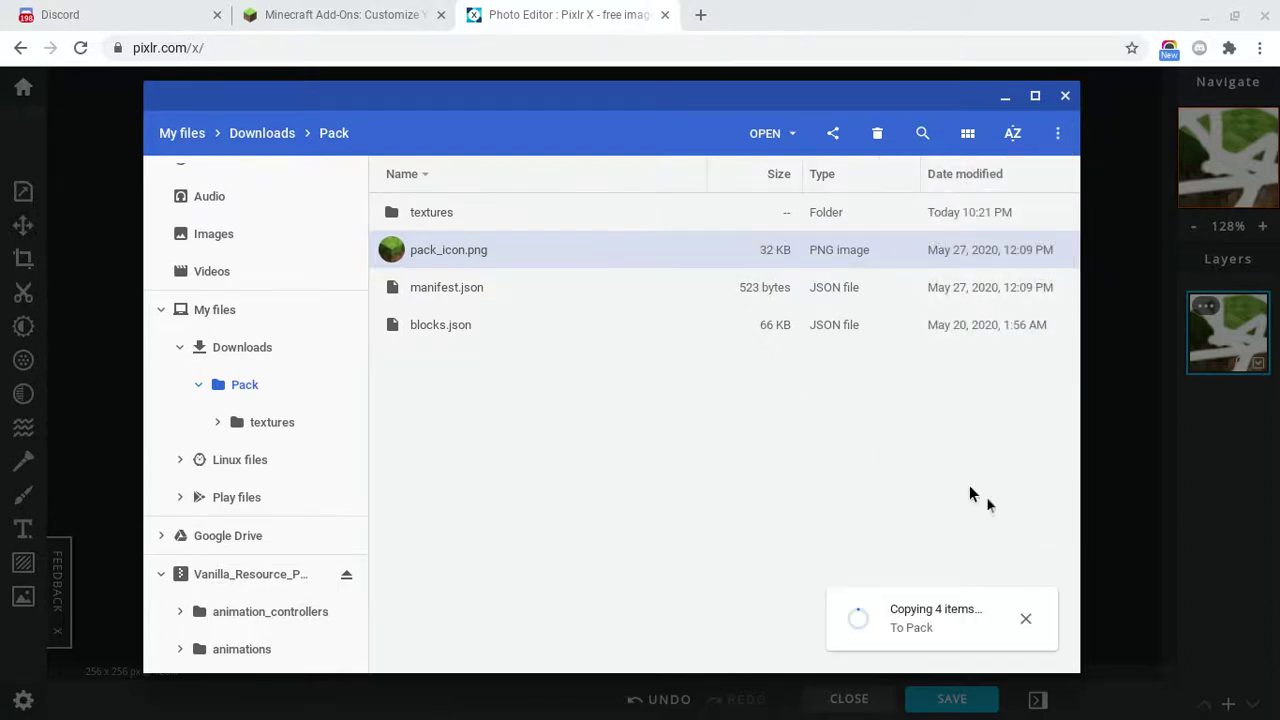
pyautogui.click(1024, 620)
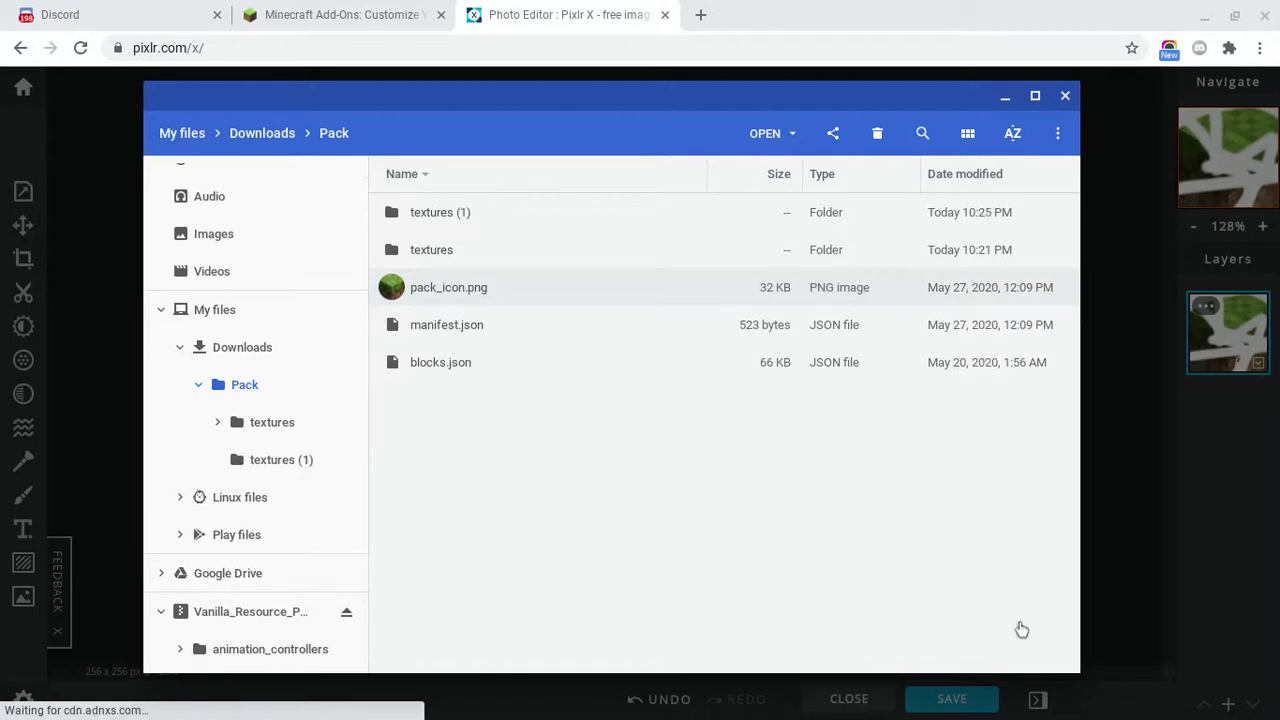
pyautogui.rightClick(501, 211)
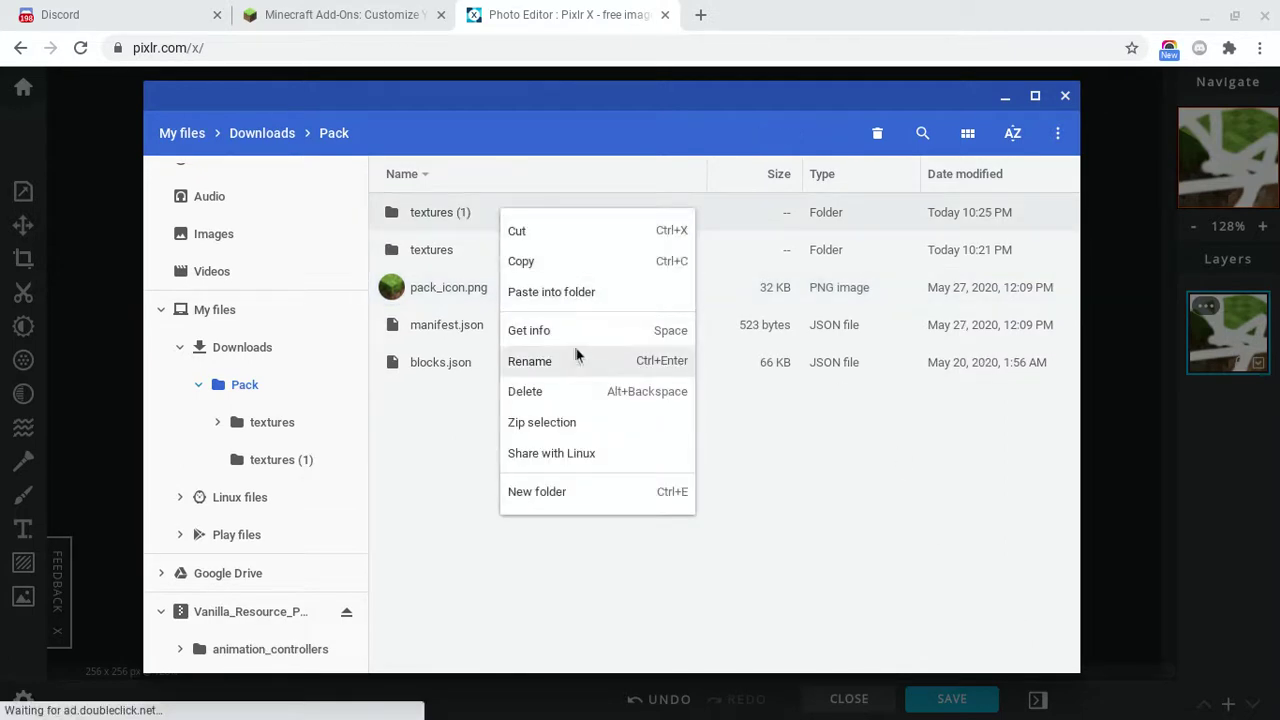
pyautogui.click(551, 392)
pyautogui.click(755, 427)
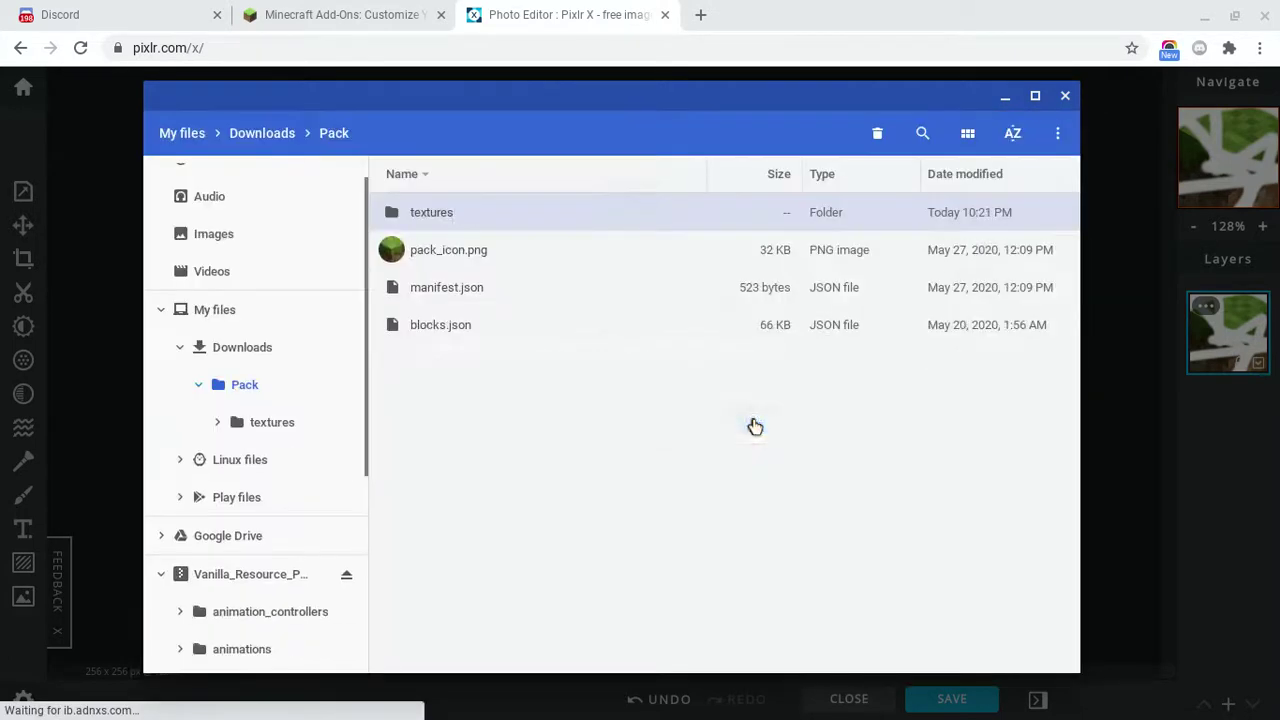
# - Copy the downloaded pack_icon.png from Downloads and paste it into the Pack folder
pyautogui.click(238, 346)
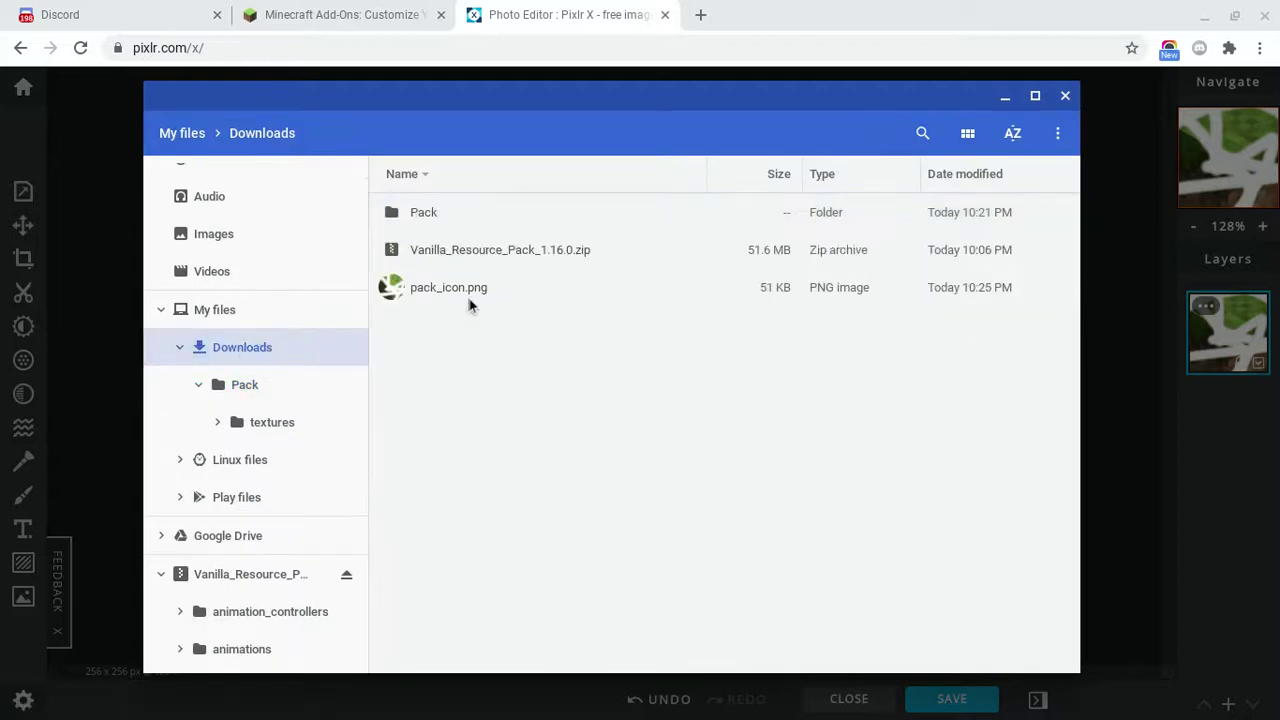
pyautogui.rightClick(450, 276)
pyautogui.click(400, 292)
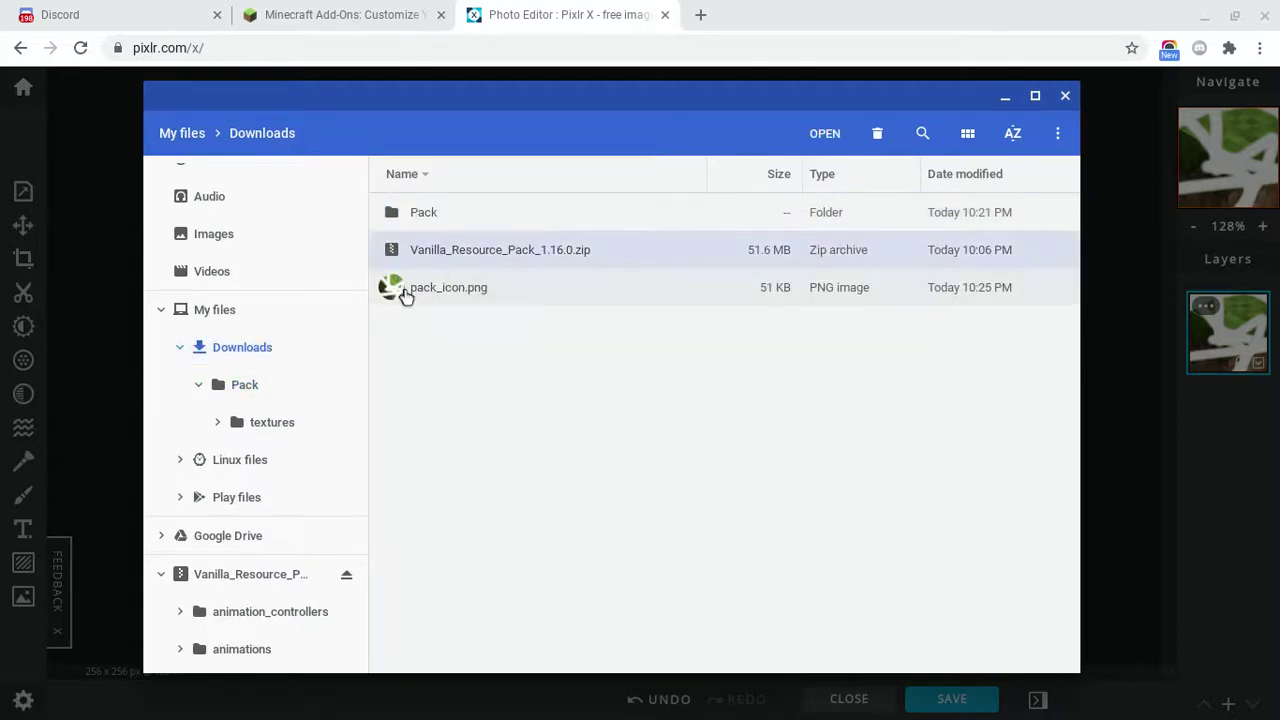
pyautogui.click(391, 287)
pyautogui.click(382, 296)
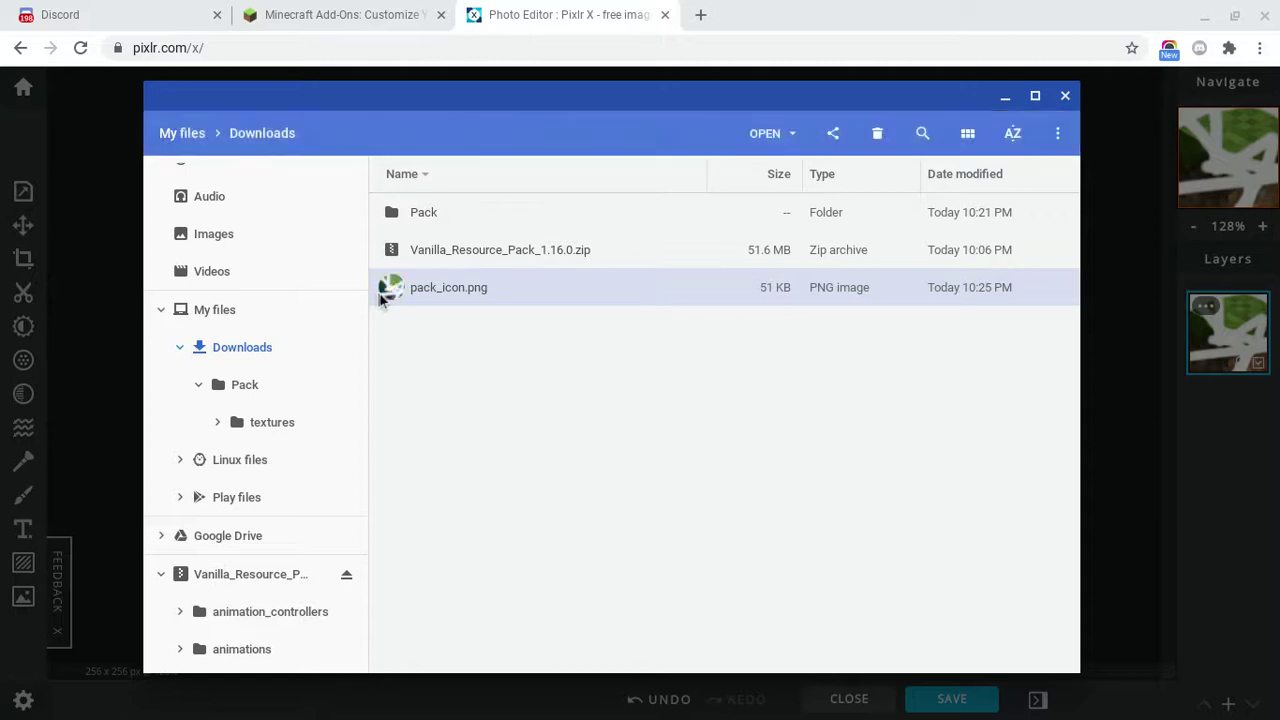
pyautogui.rightClick(469, 284)
pyautogui.click(500, 418)
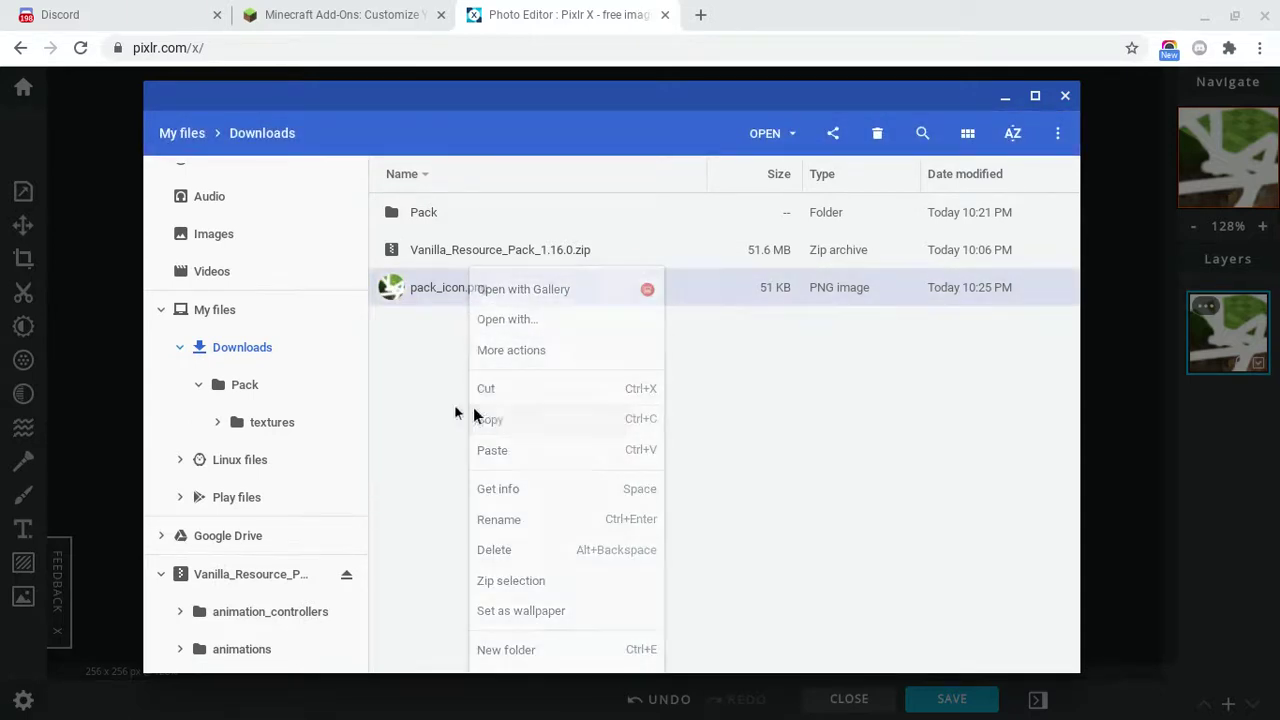
pyautogui.click(229, 390)
pyautogui.rightClick(484, 261)
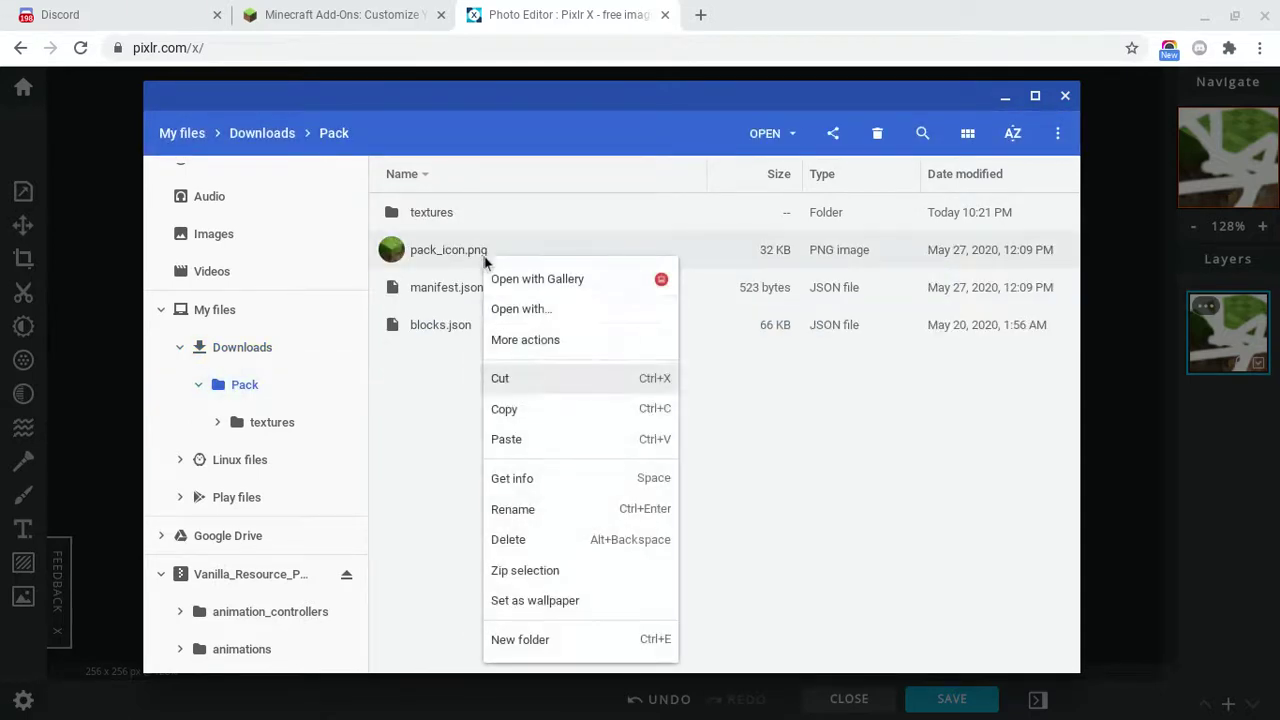
pyautogui.click(531, 437)
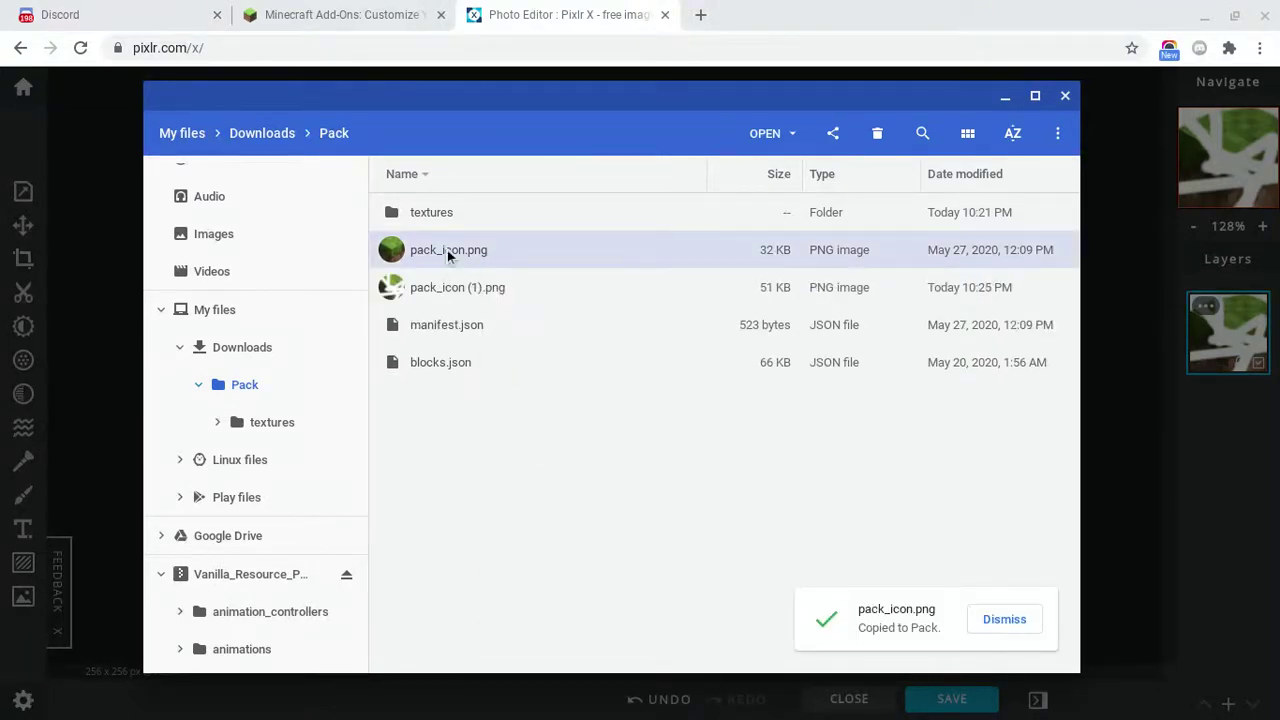
# - Move the downloaded pack_icon.png from Downloads into the Pack folder
pyautogui.hotkey('alt', 'Up')
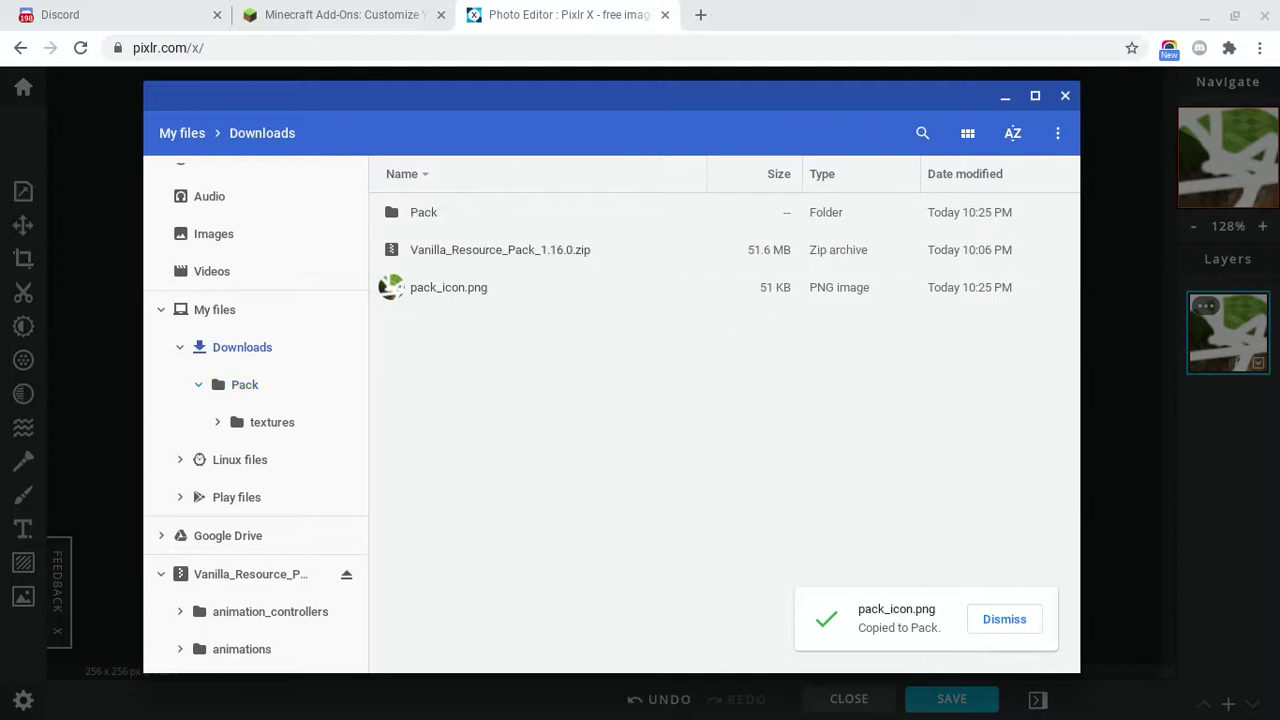
pyautogui.click(490, 285)
pyautogui.keyDown('shift'); pyautogui.click(479, 229); pyautogui.keyUp('shift')
pyautogui.click(464, 302)
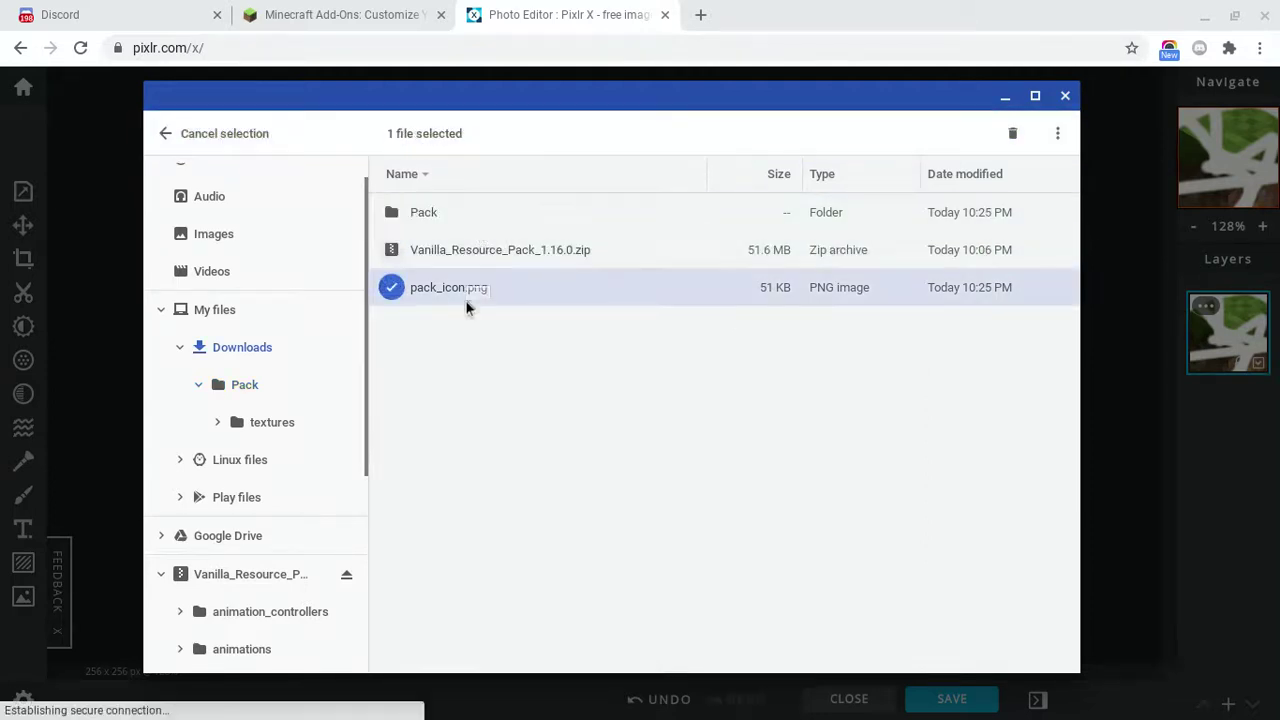
pyautogui.moveTo(400, 294); pyautogui.dragTo(462, 262)
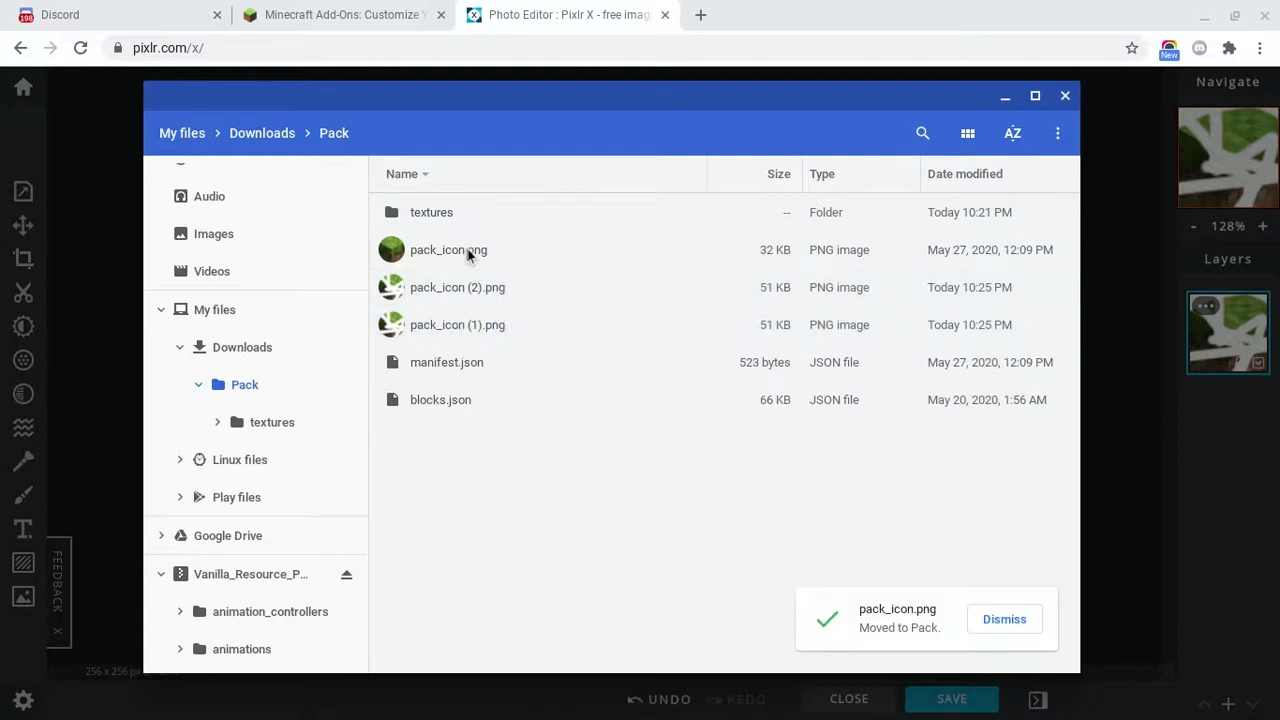
pyautogui.click(471, 251)
pyautogui.click(1057, 133)
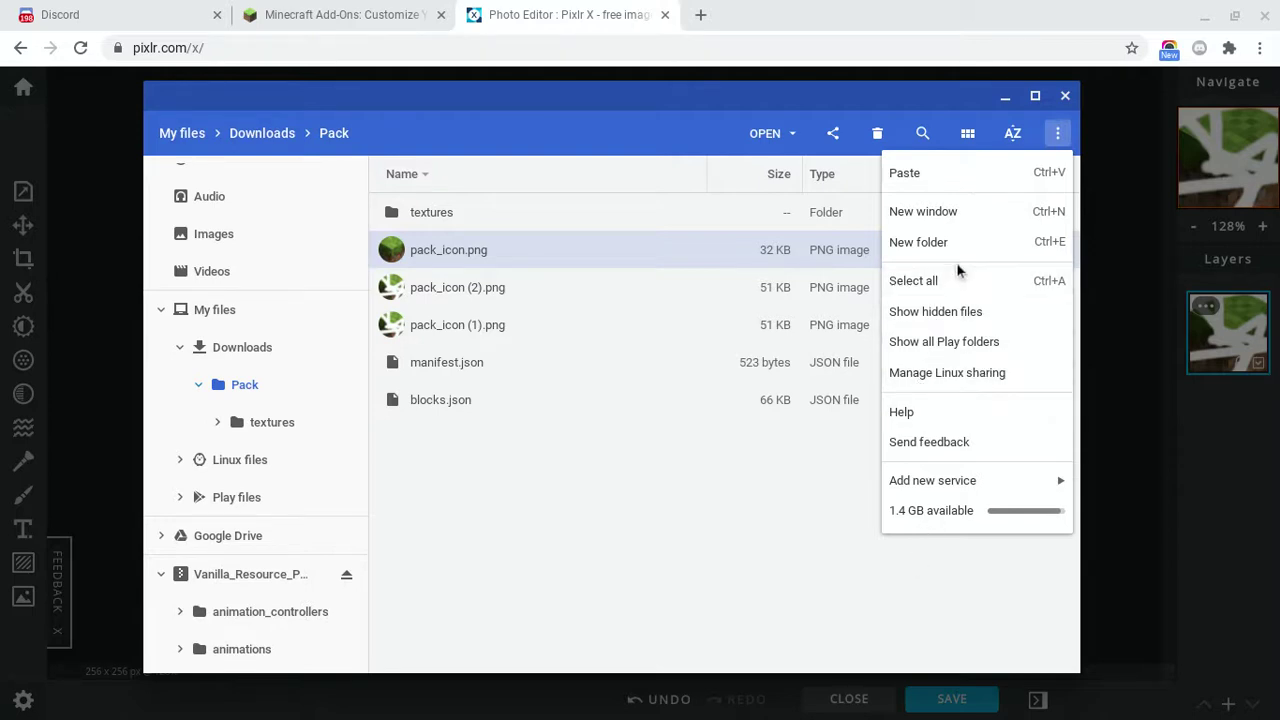
# - Delete the old pack_icon.png and the duplicate pack_icon (2).png from Pack
pyautogui.click(430, 248)
pyautogui.rightClick(430, 248)
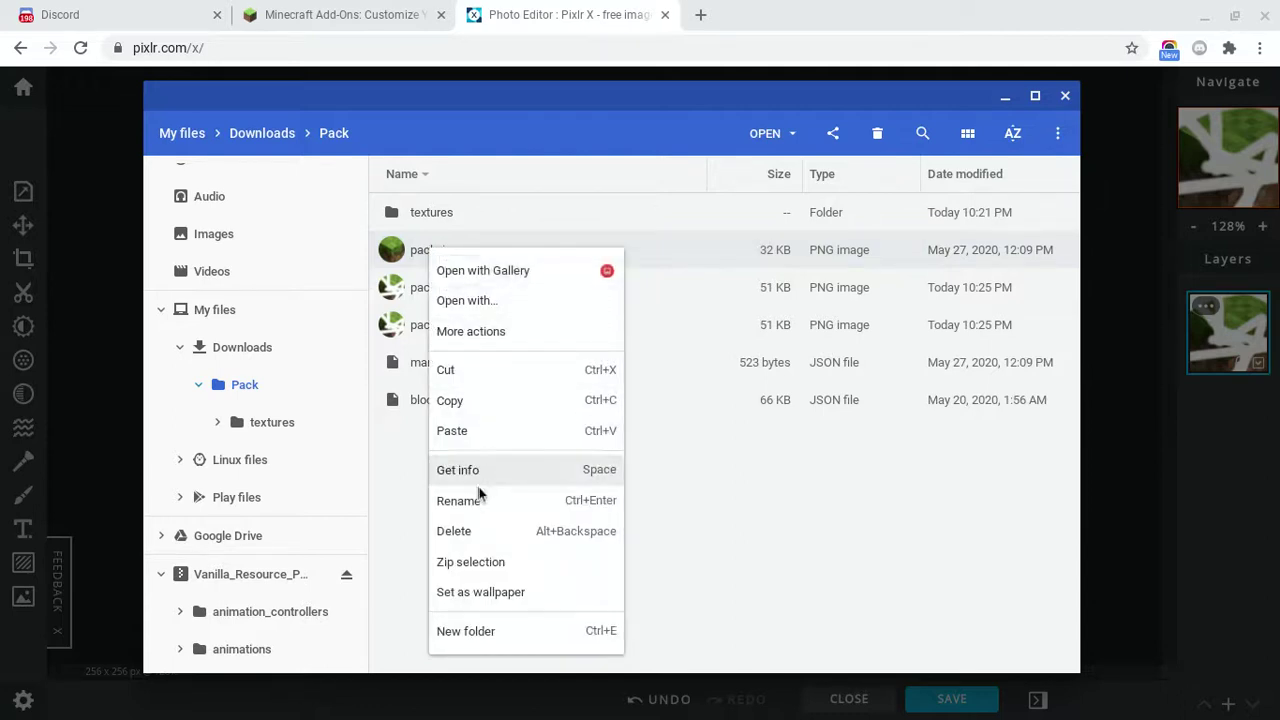
pyautogui.click(454, 533)
pyautogui.press('Return')
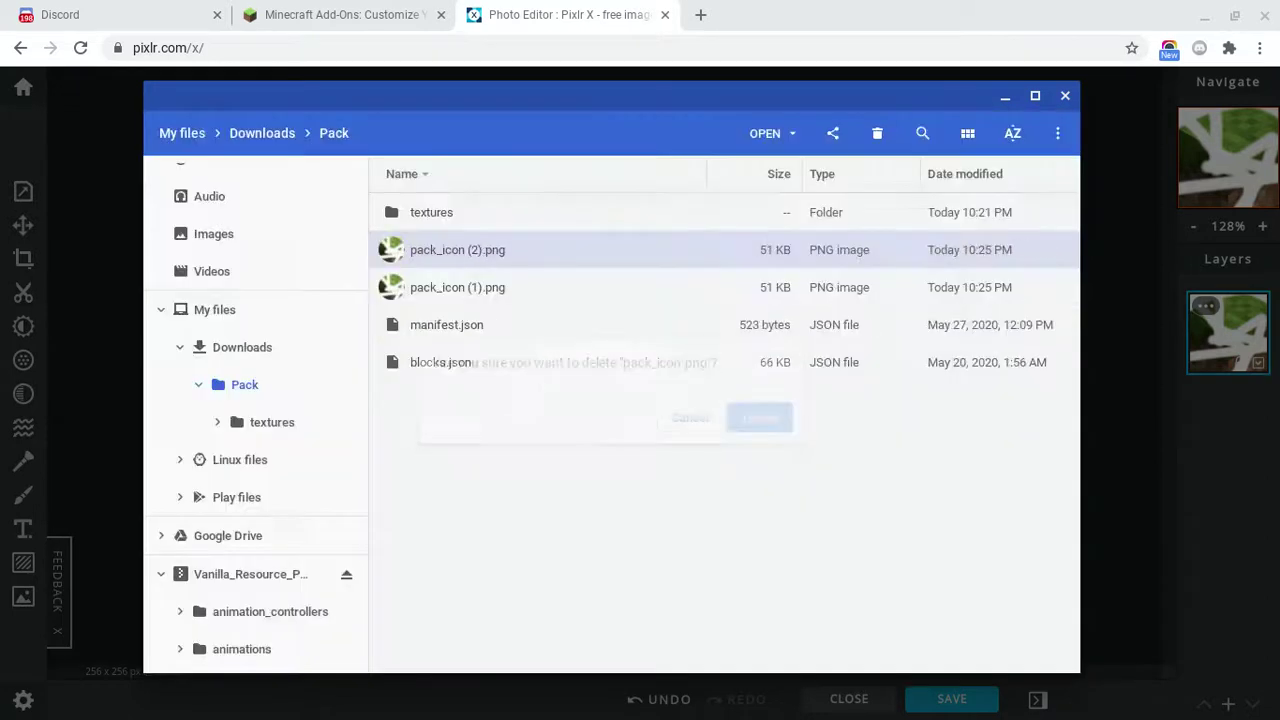
pyautogui.rightClick(398, 252)
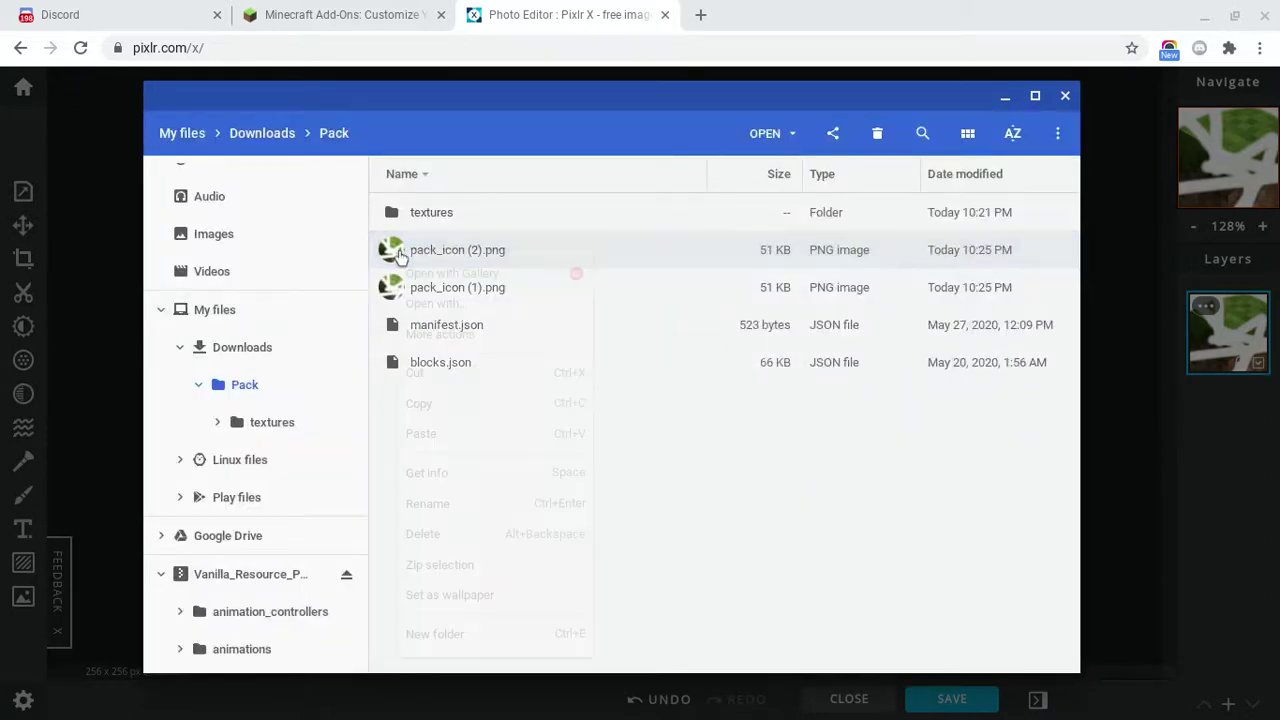
pyautogui.click(437, 534)
pyautogui.press('Return')
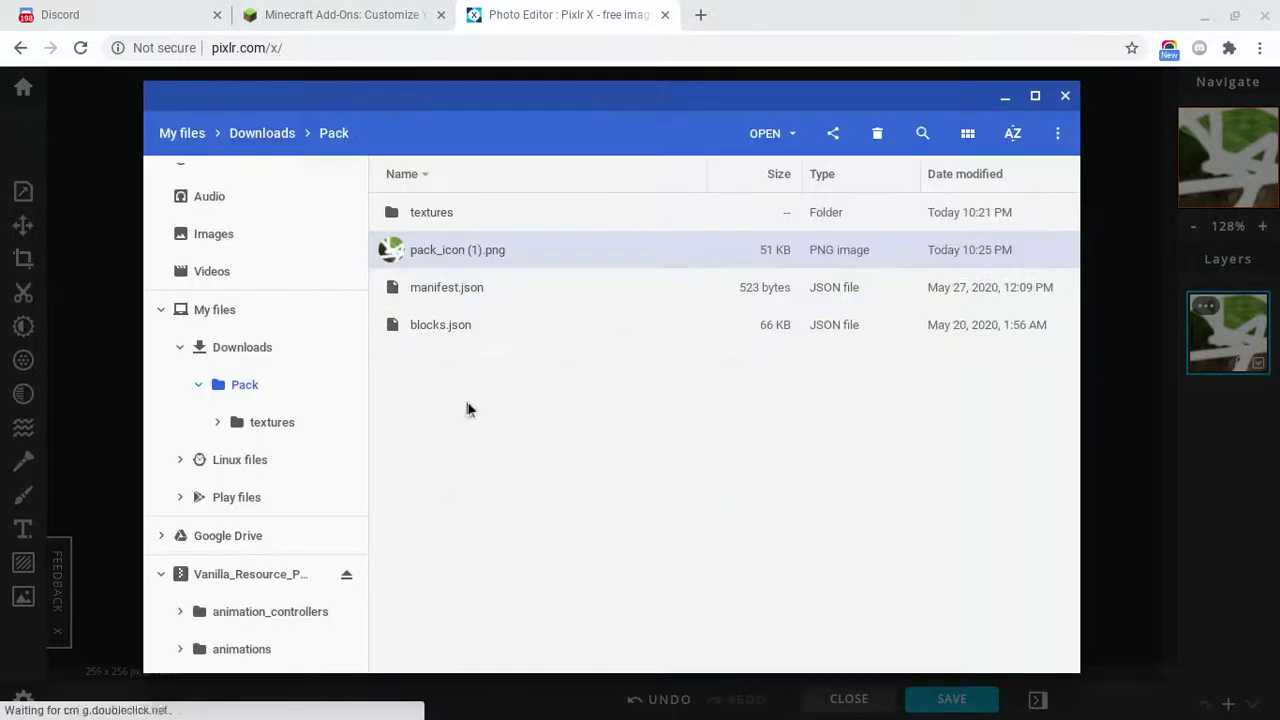
# - Rename pack_icon (1).png to pack_icon.png and select the textures folder
pyautogui.rightClick(477, 251)
pyautogui.click(505, 505)
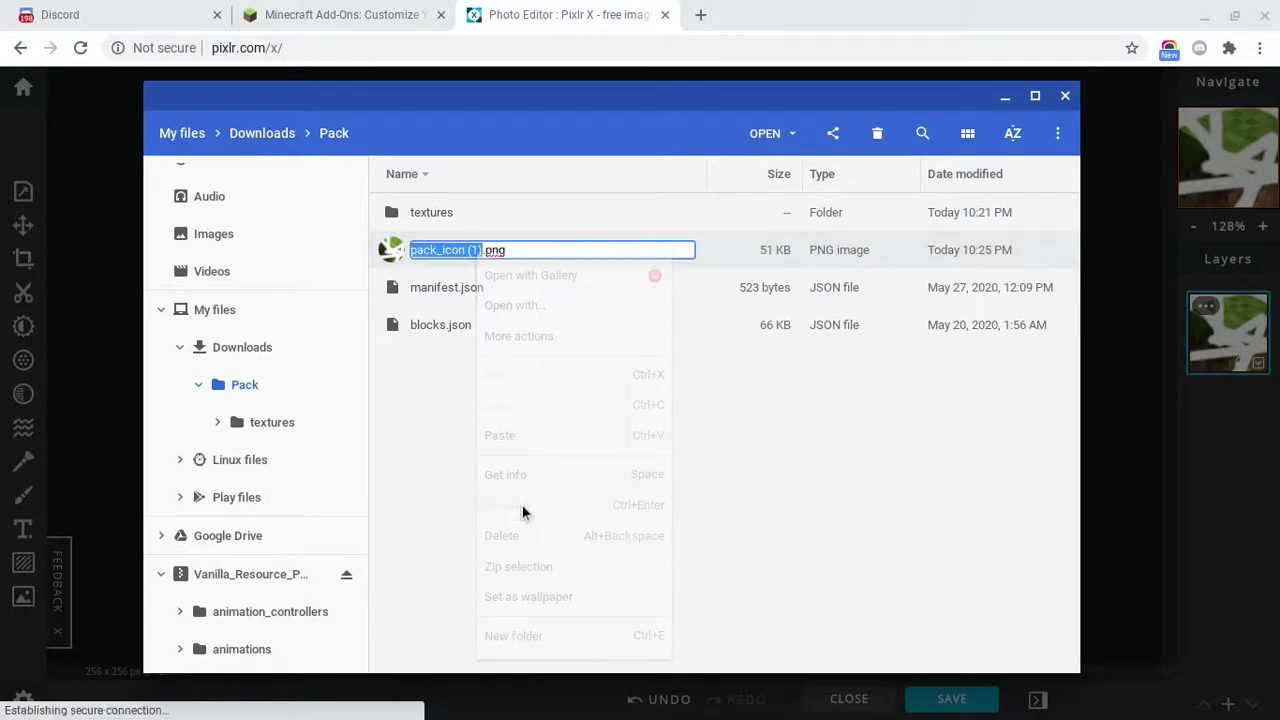
pyautogui.press('Right')
pyautogui.press('BackSpace')
pyautogui.press('BackSpace')
pyautogui.press('BackSpace')
pyautogui.press('BackSpace')
pyautogui.press('Return')
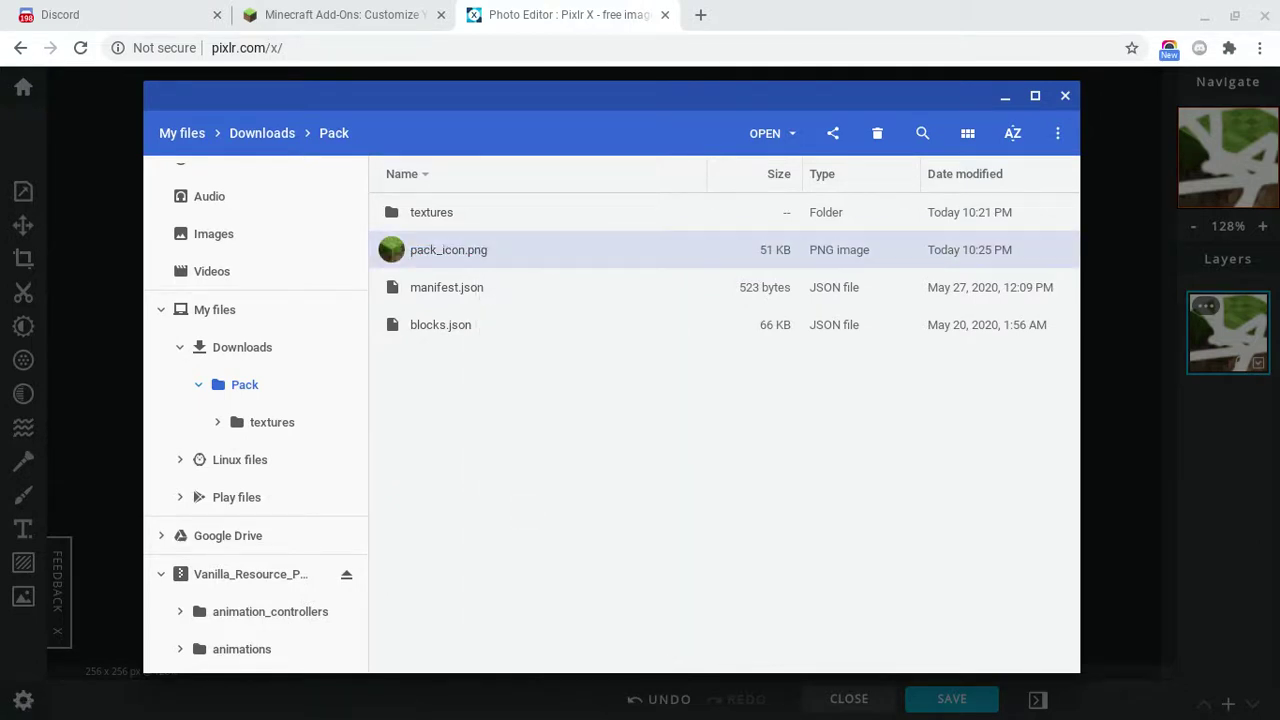
pyautogui.click(507, 211)
# - Browse into the pack's textures/painting folder and select kz.png
pyautogui.doubleClick(507, 208)
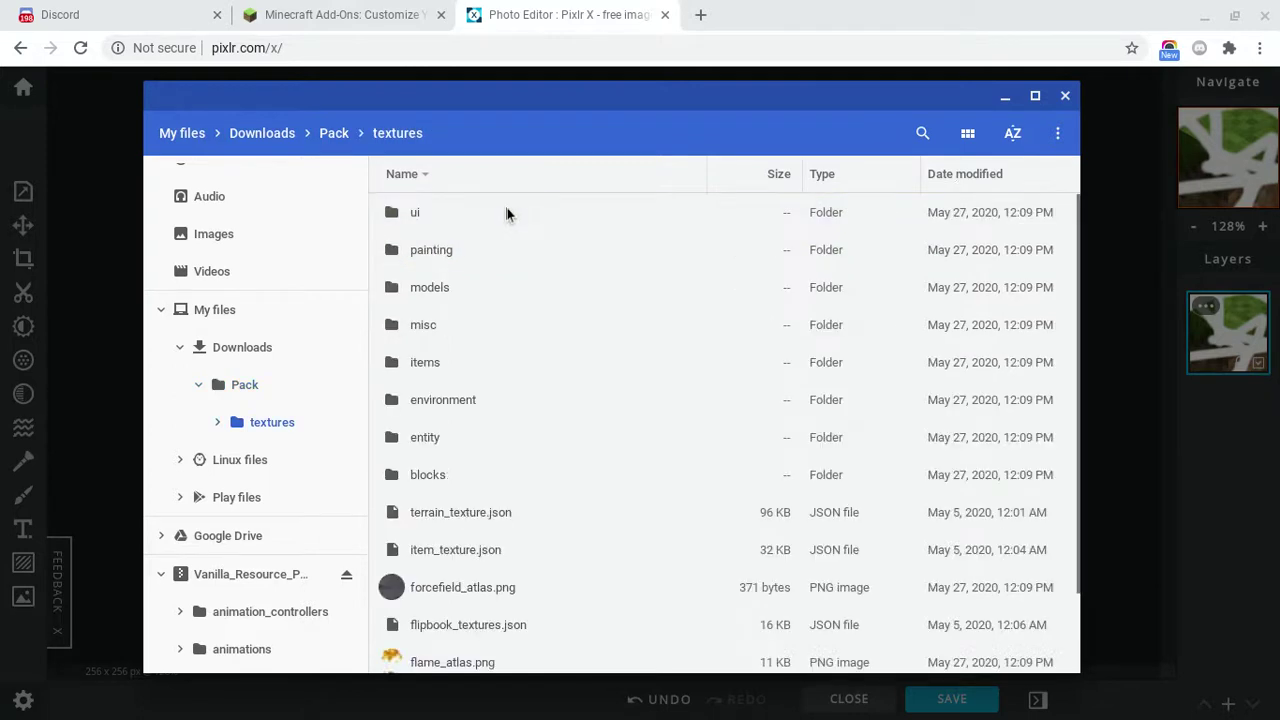
pyautogui.doubleClick(475, 254)
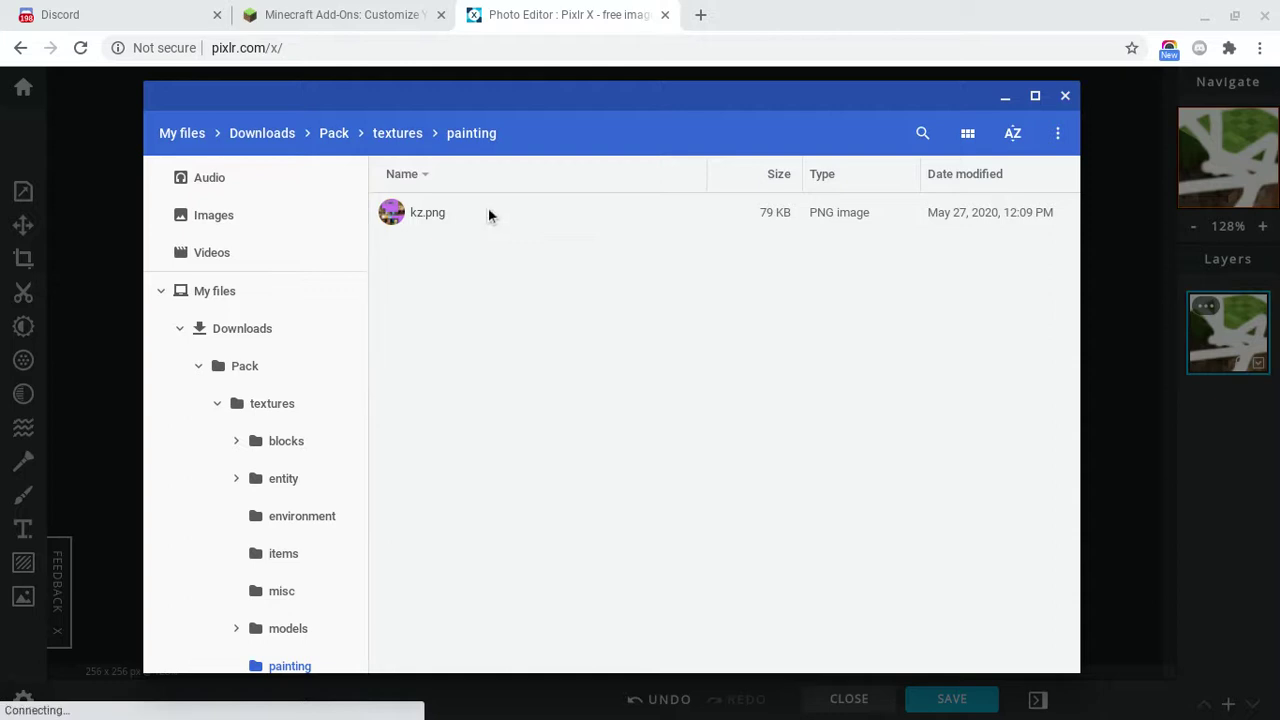
pyautogui.click(488, 209)
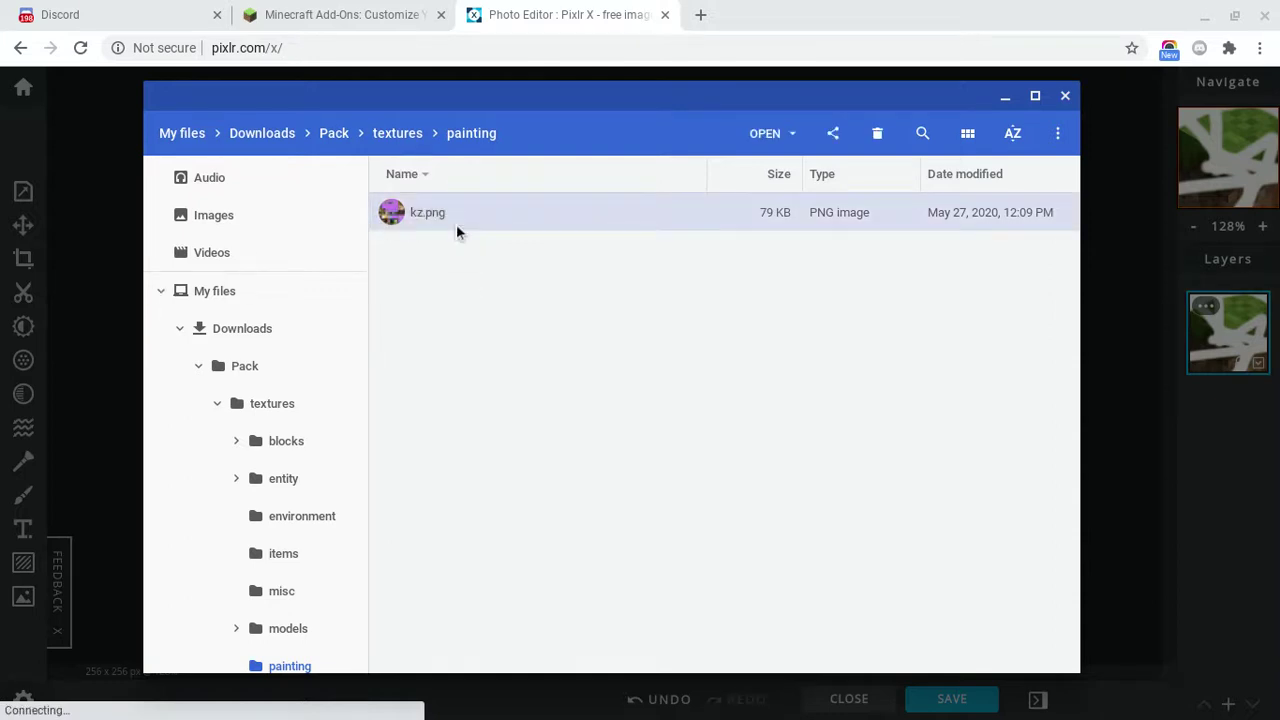
# - Drag kz.png into Pixlr X, open it as a new image, and dismiss the download notice
pyautogui.moveTo(456, 224); pyautogui.dragTo(90, 272)
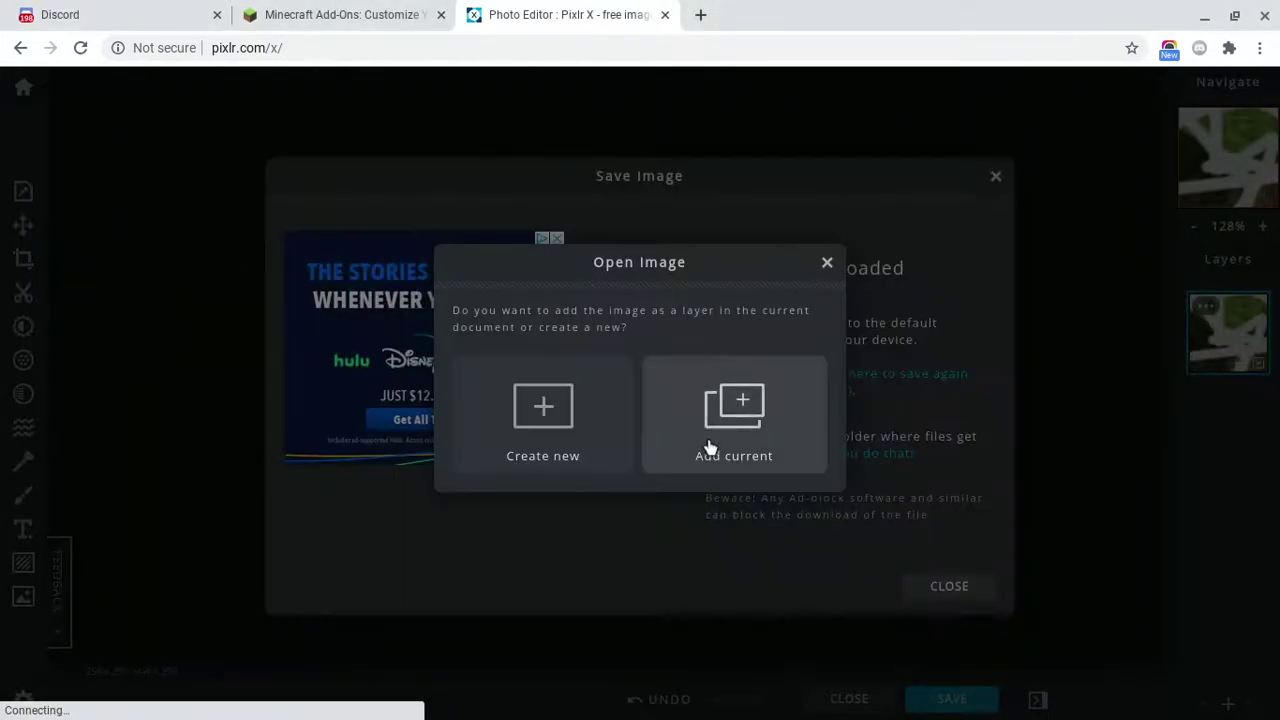
pyautogui.click(598, 447)
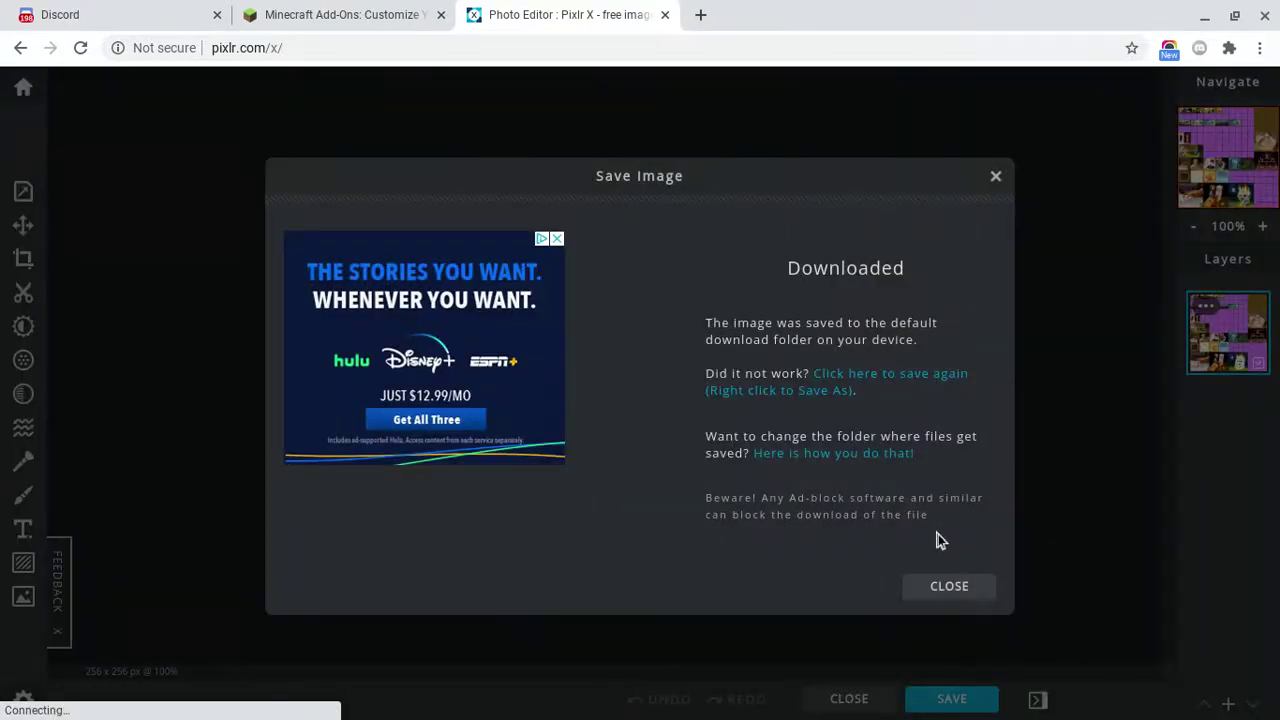
pyautogui.click(943, 588)
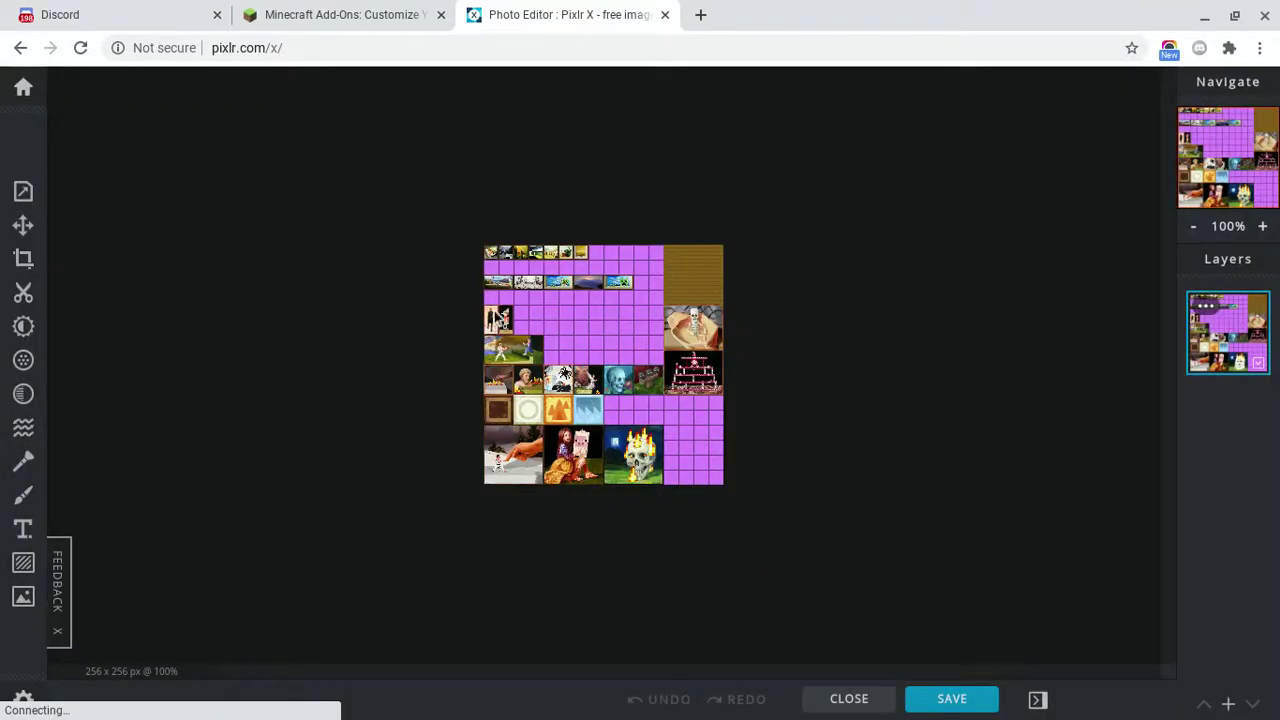
pyautogui.scroll(4, 493, 312)
pyautogui.scroll(-4, 493, 309)
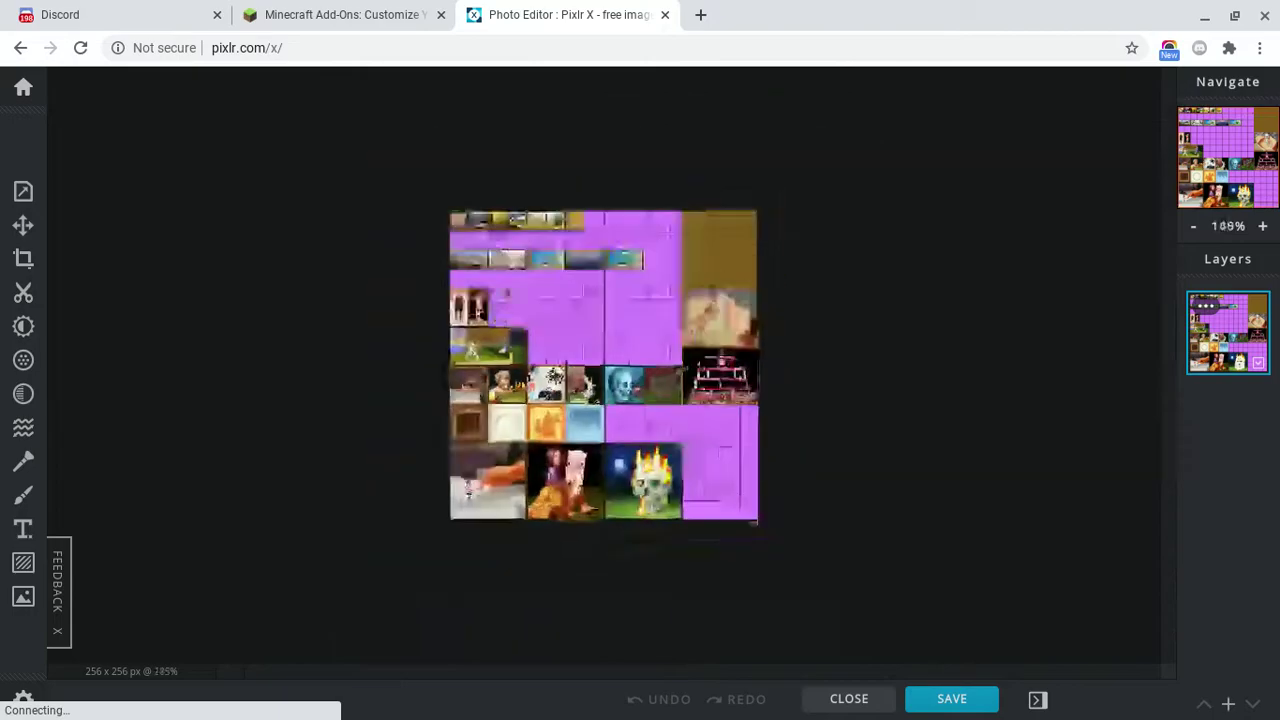
# - In a new Chrome tab, enter the creator's channel name in the address bar
pyautogui.click(701, 16)
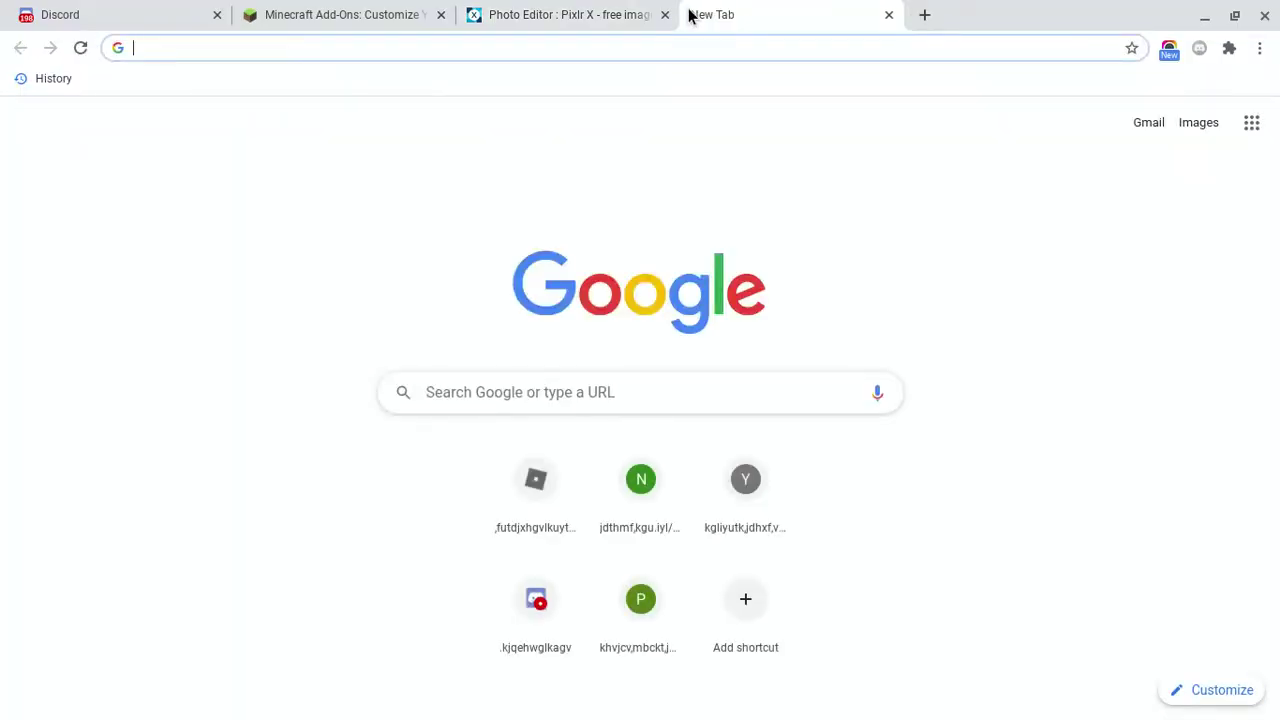
pyautogui.write('crfaf')
pyautogui.press('BackSpace')
pyautogui.press('BackSpace')
pyautogui.press('BackSpace')
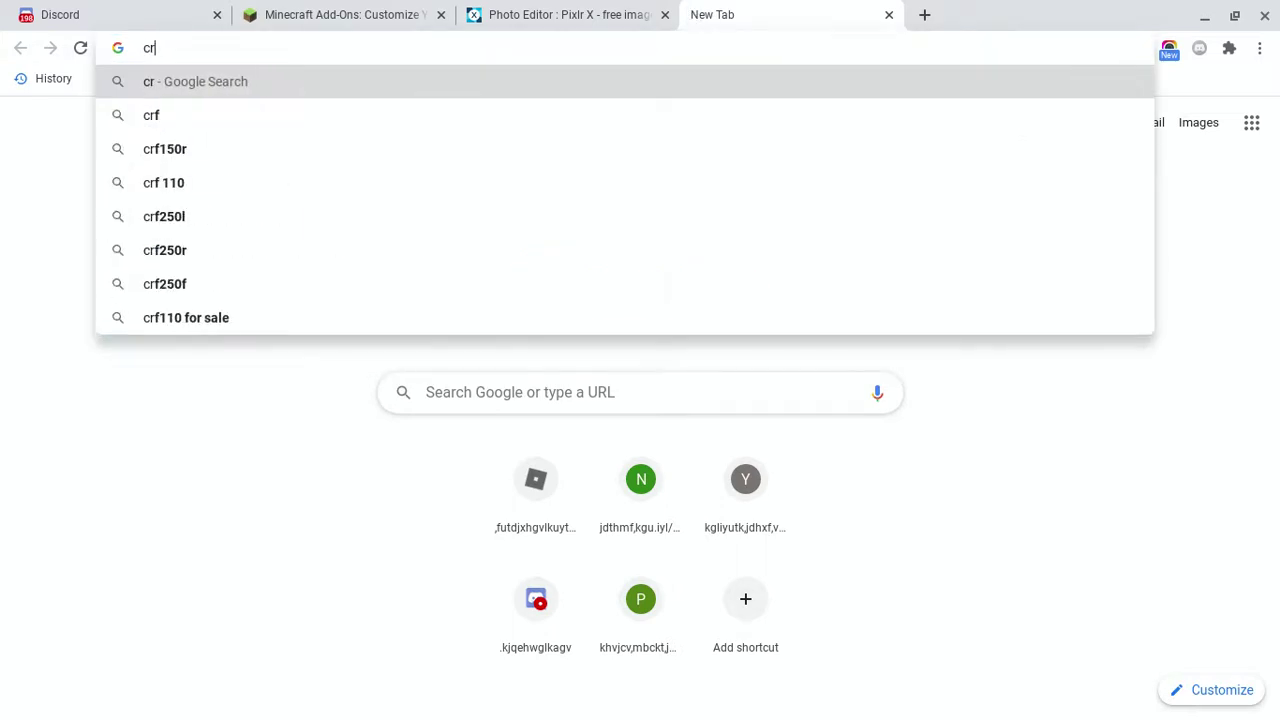
pyautogui.write('aftyb')
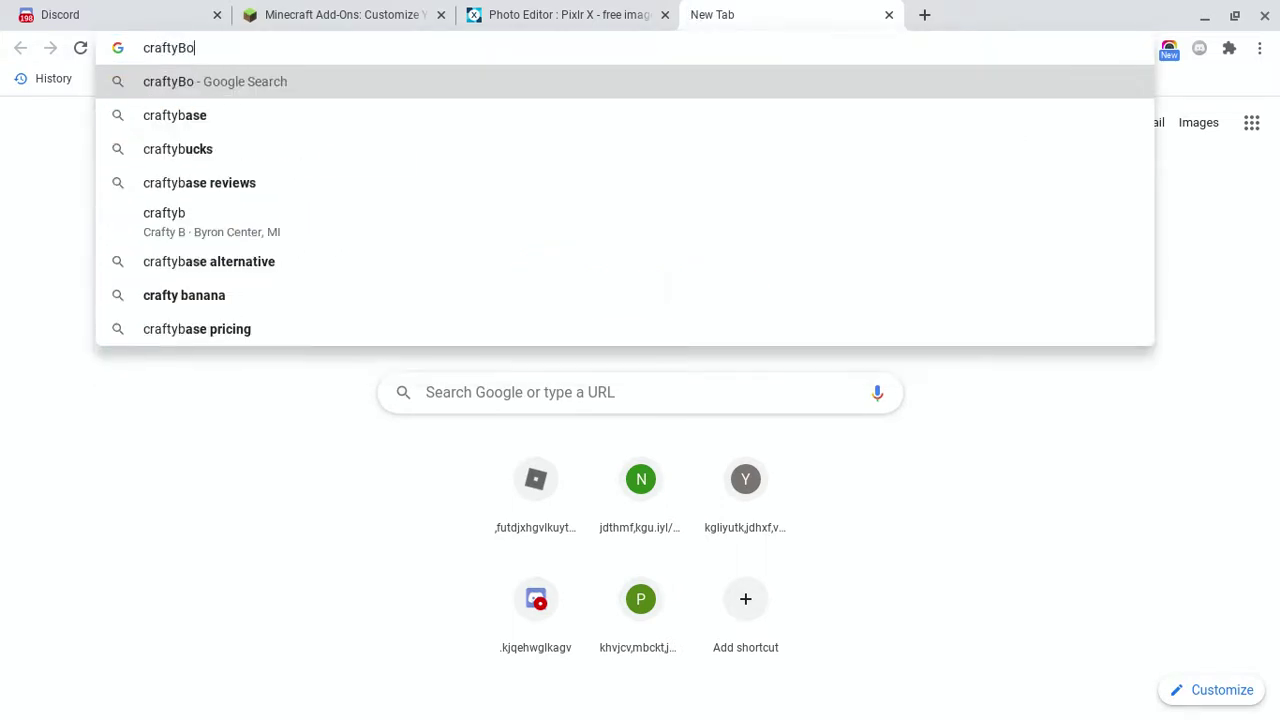
pyautogui.press('BackSpace')
pyautogui.write('boy14')
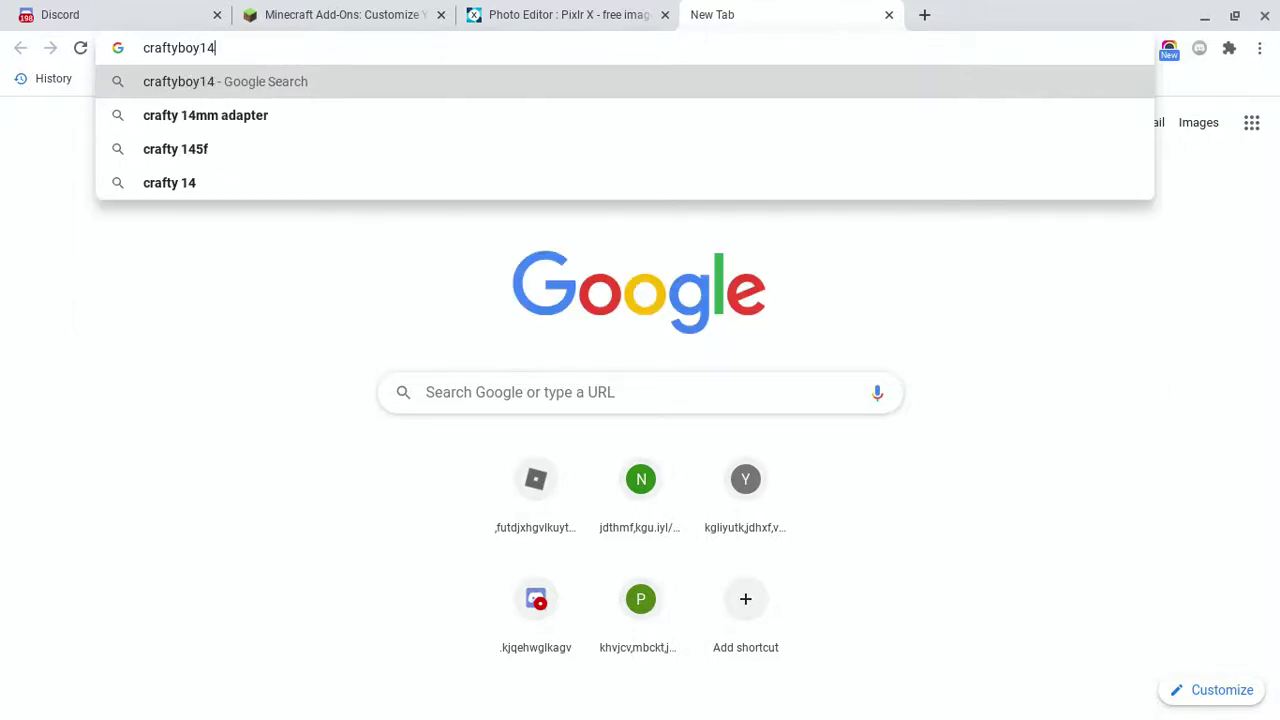
pyautogui.press('Return')
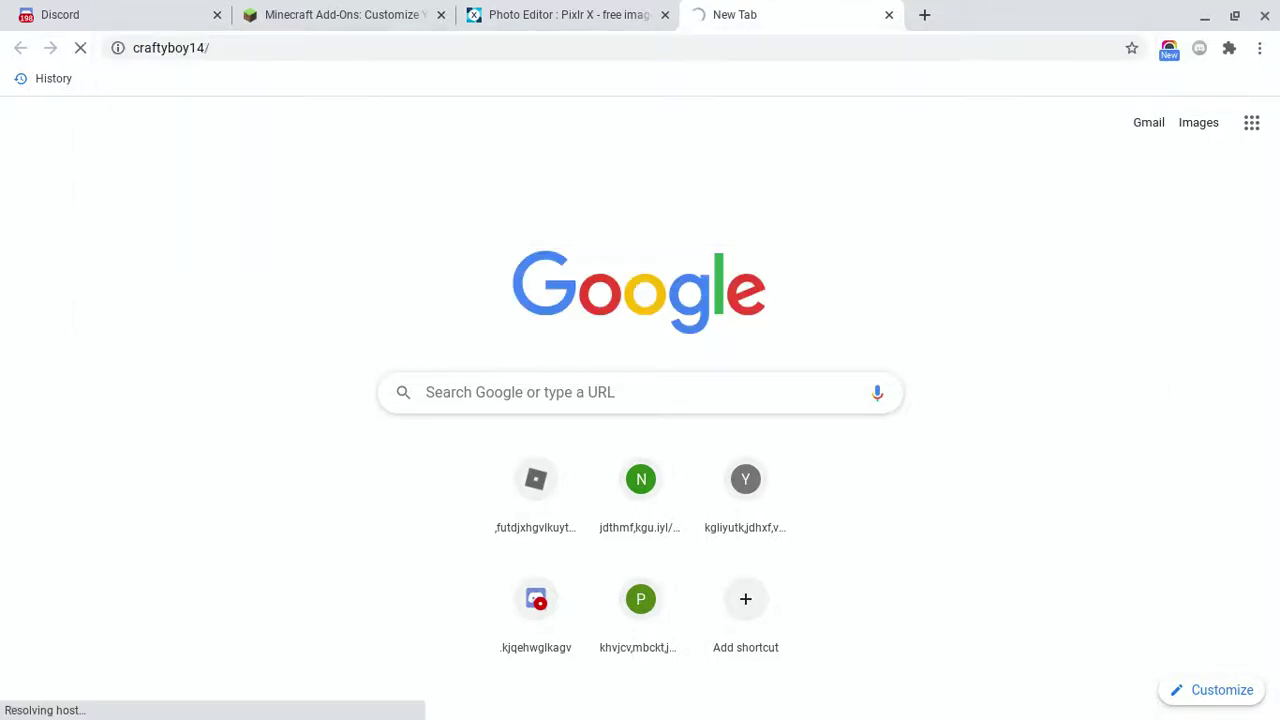
# - Remove the trailing slash from the channel name and search Google for it
pyautogui.click(563, 47)
pyautogui.press('End')
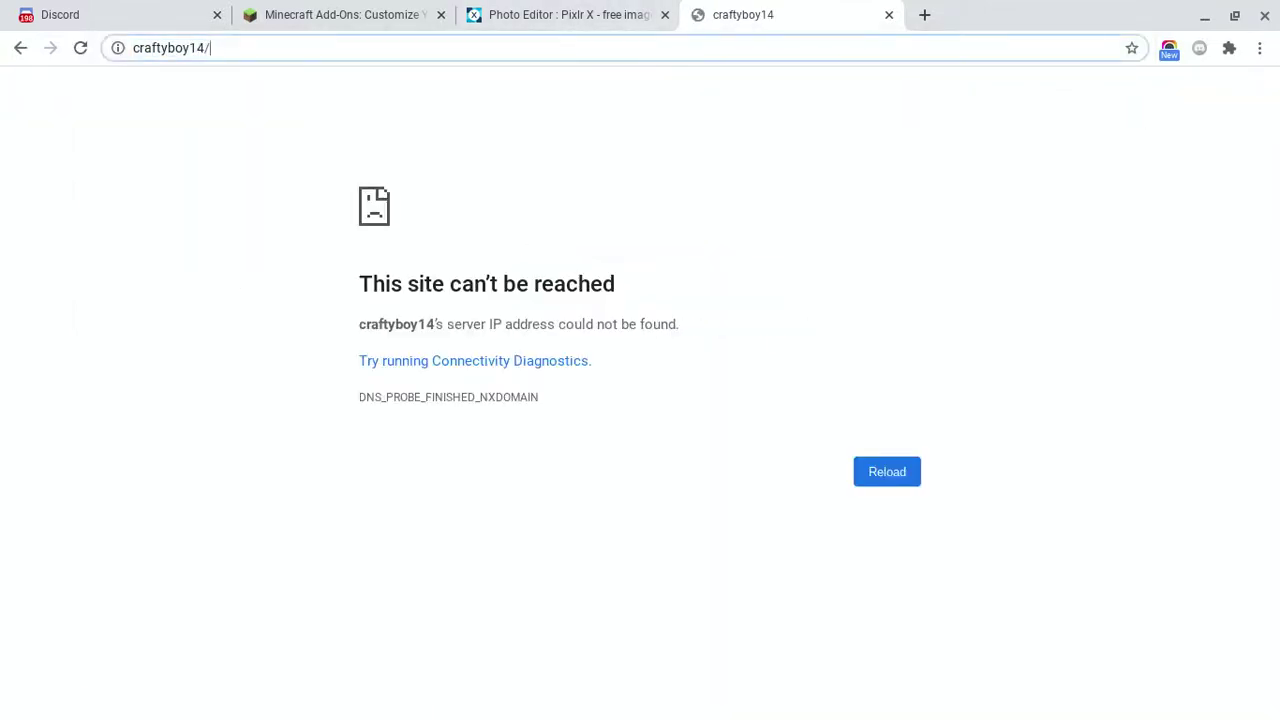
pyautogui.press('BackSpace')
pyautogui.press('Return')
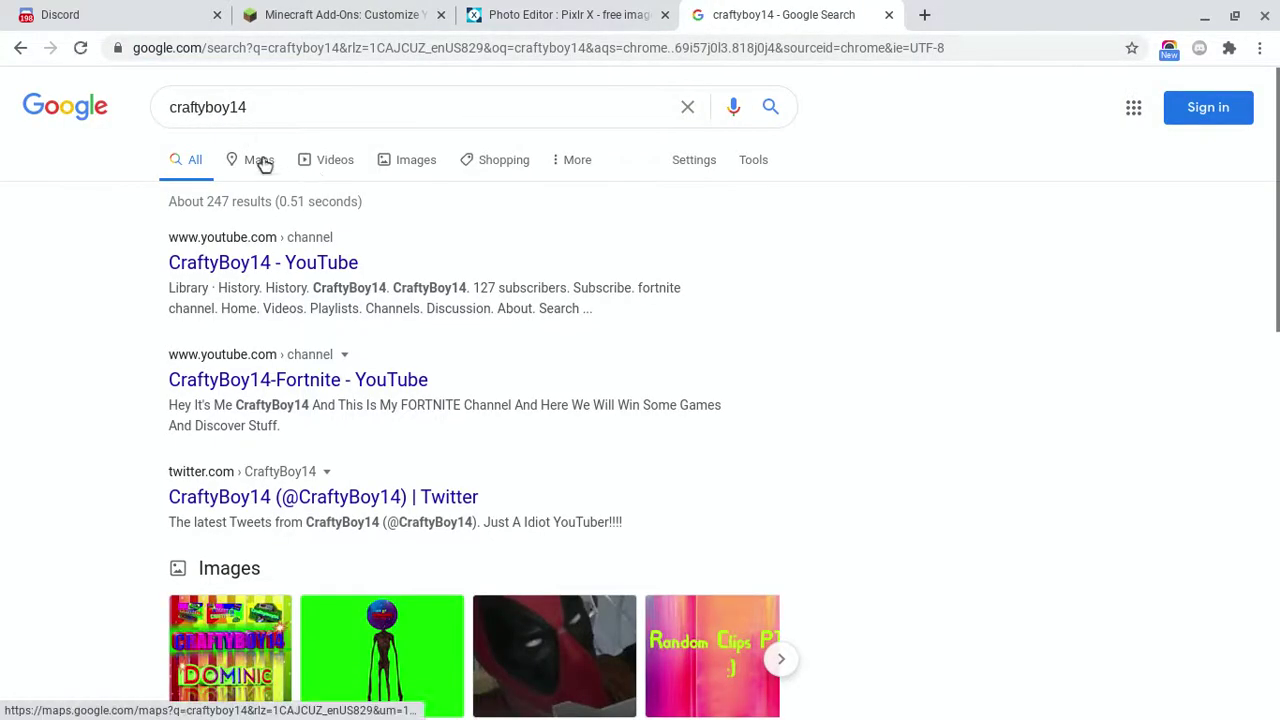
# - In Google Images, preview the first logo result and copy its image address
pyautogui.click(410, 162)
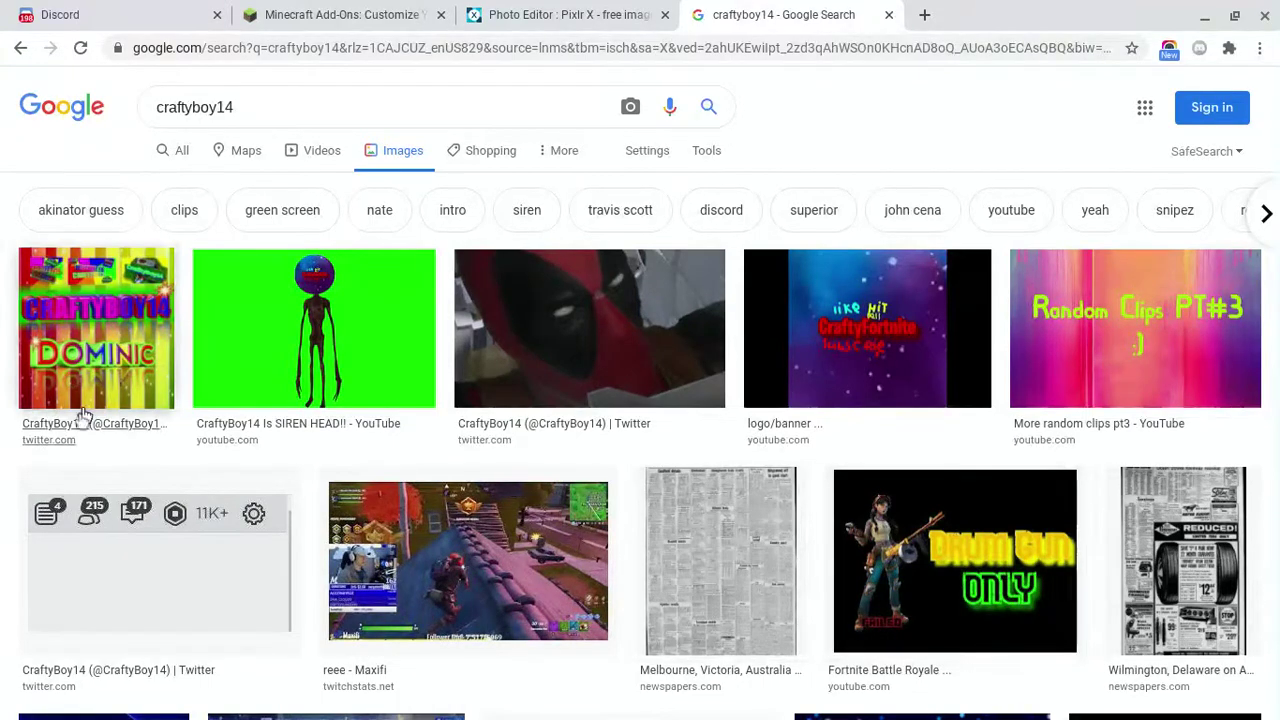
pyautogui.click(152, 362)
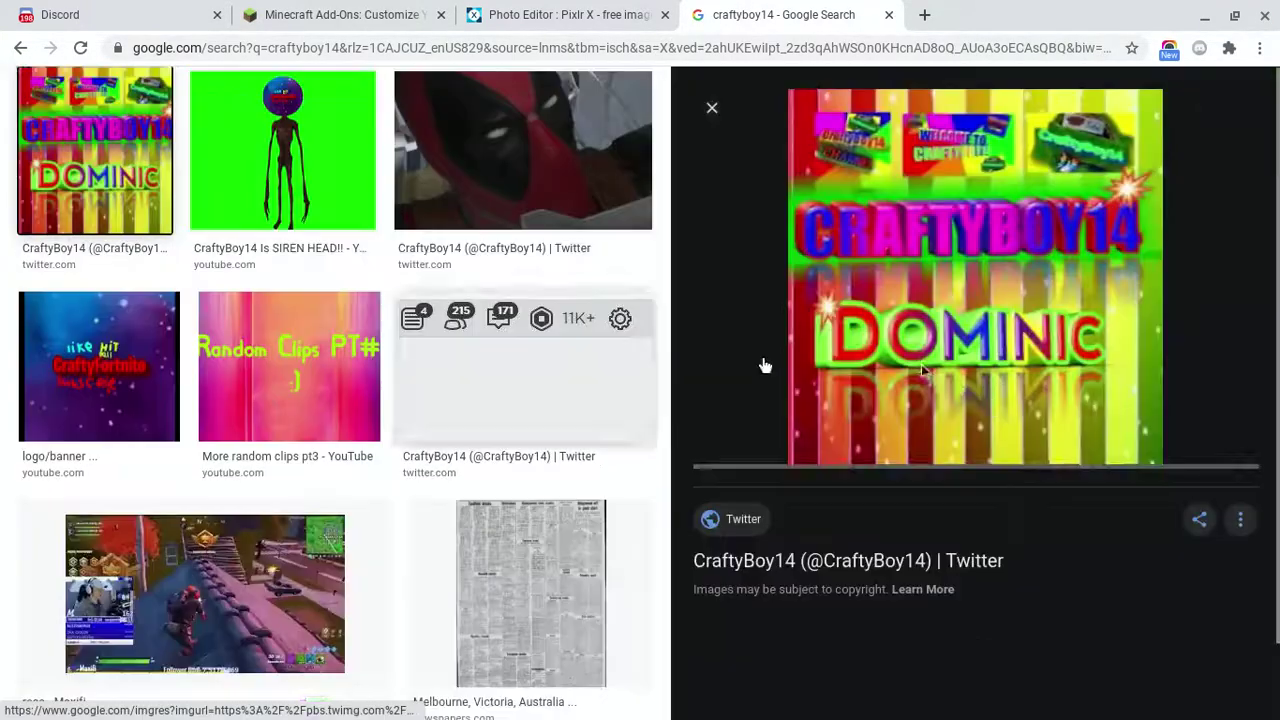
pyautogui.rightClick(1025, 313)
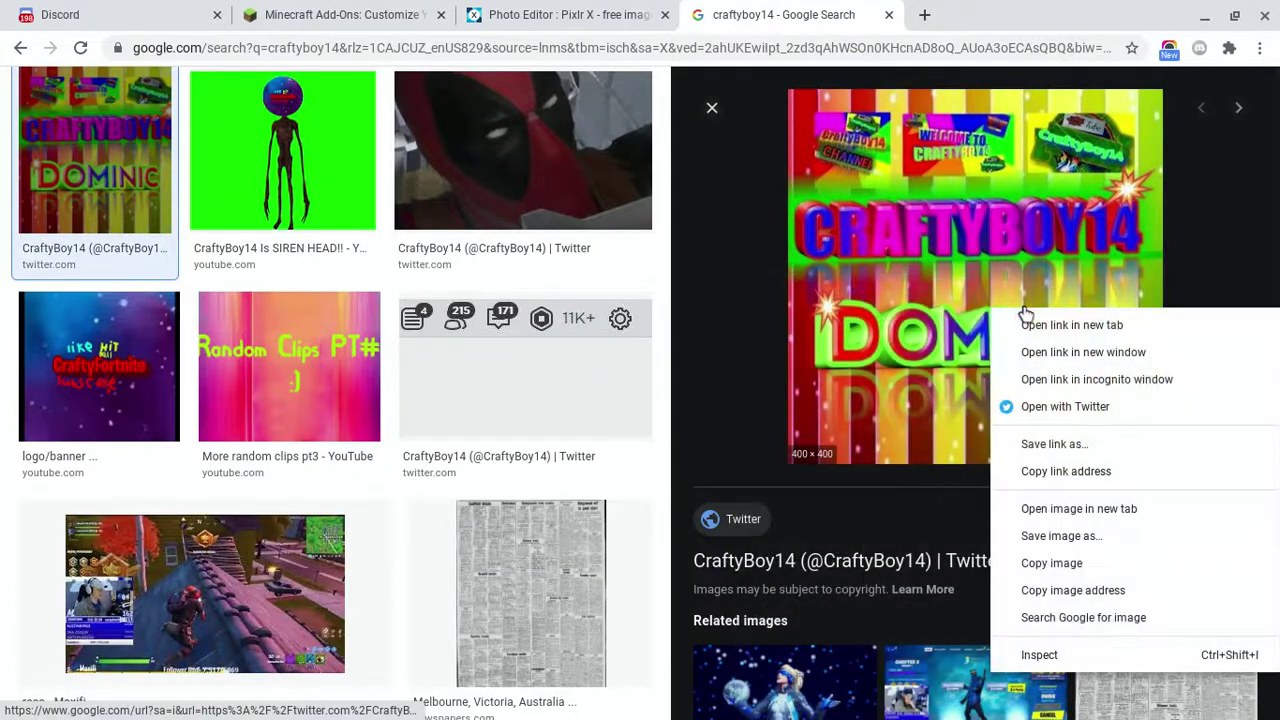
pyautogui.click(1064, 590)
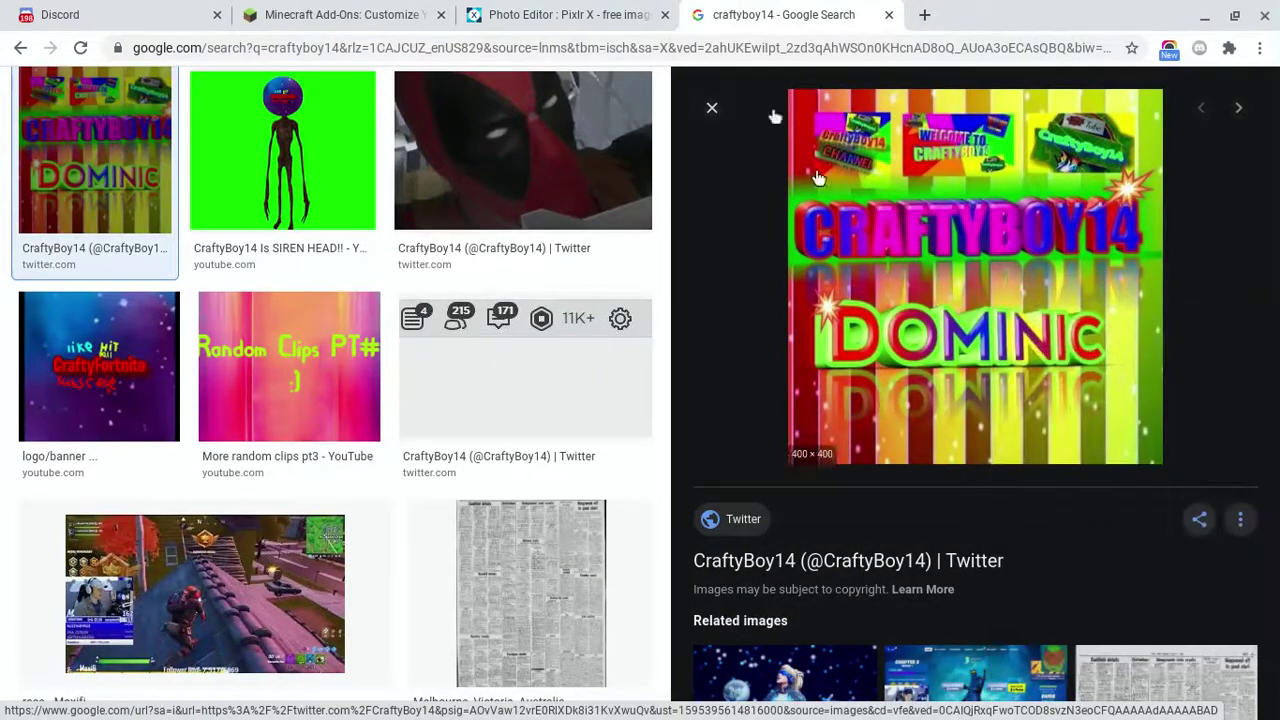
# - Back in Pixlr X, start adding an image from a URL
pyautogui.click(565, 14)
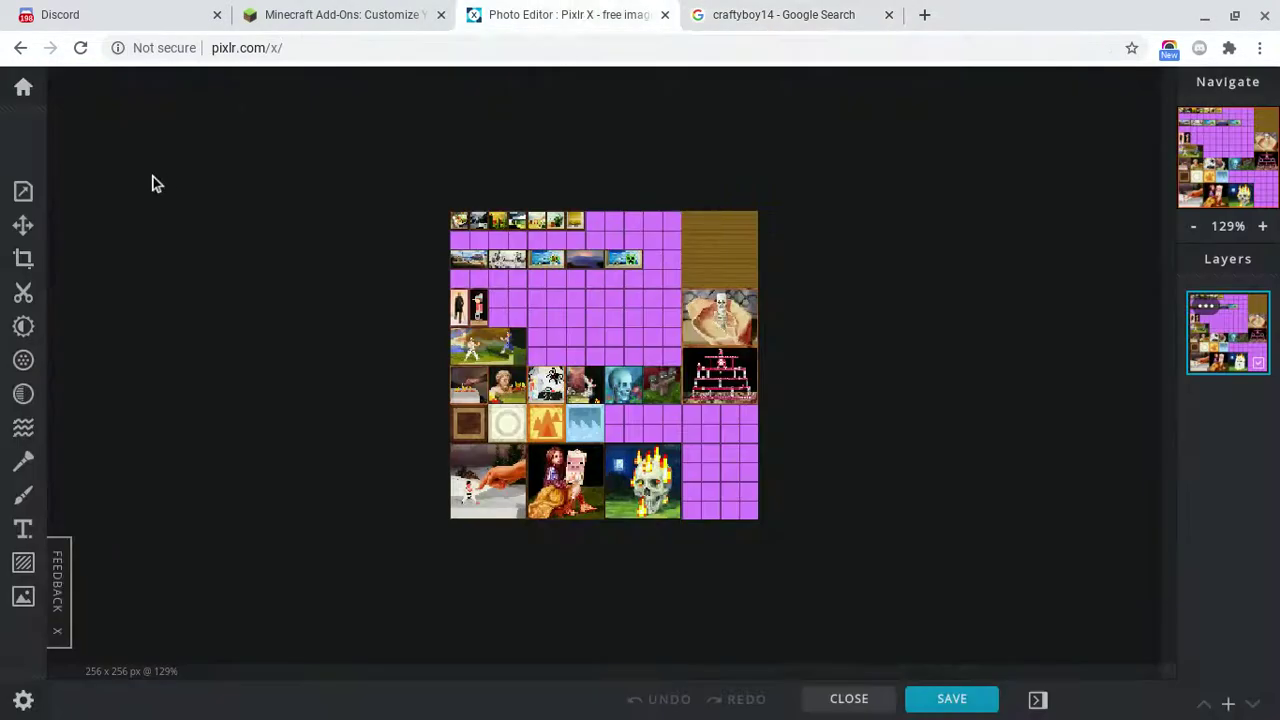
pyautogui.click(23, 597)
pyautogui.click(167, 368)
pyautogui.click(608, 400)
# - Paste the copied logo address, load it, and add it as a new layer
pyautogui.rightClick(608, 400)
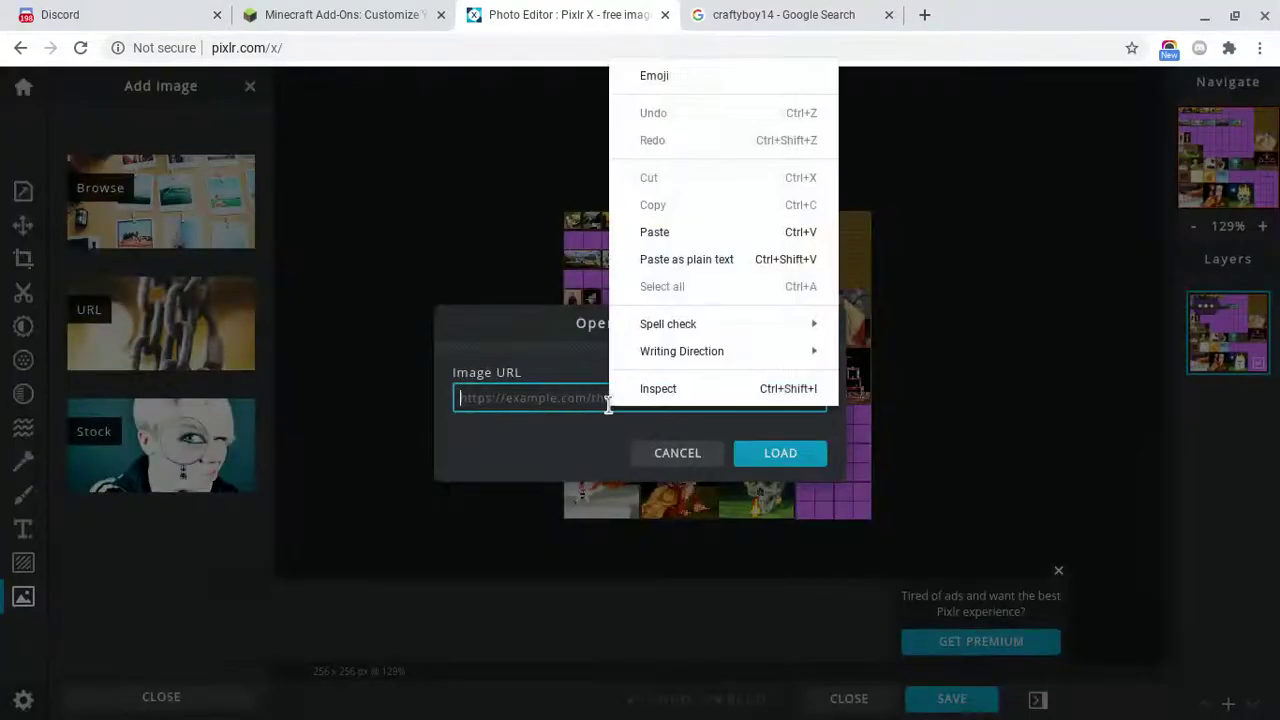
pyautogui.click(672, 240)
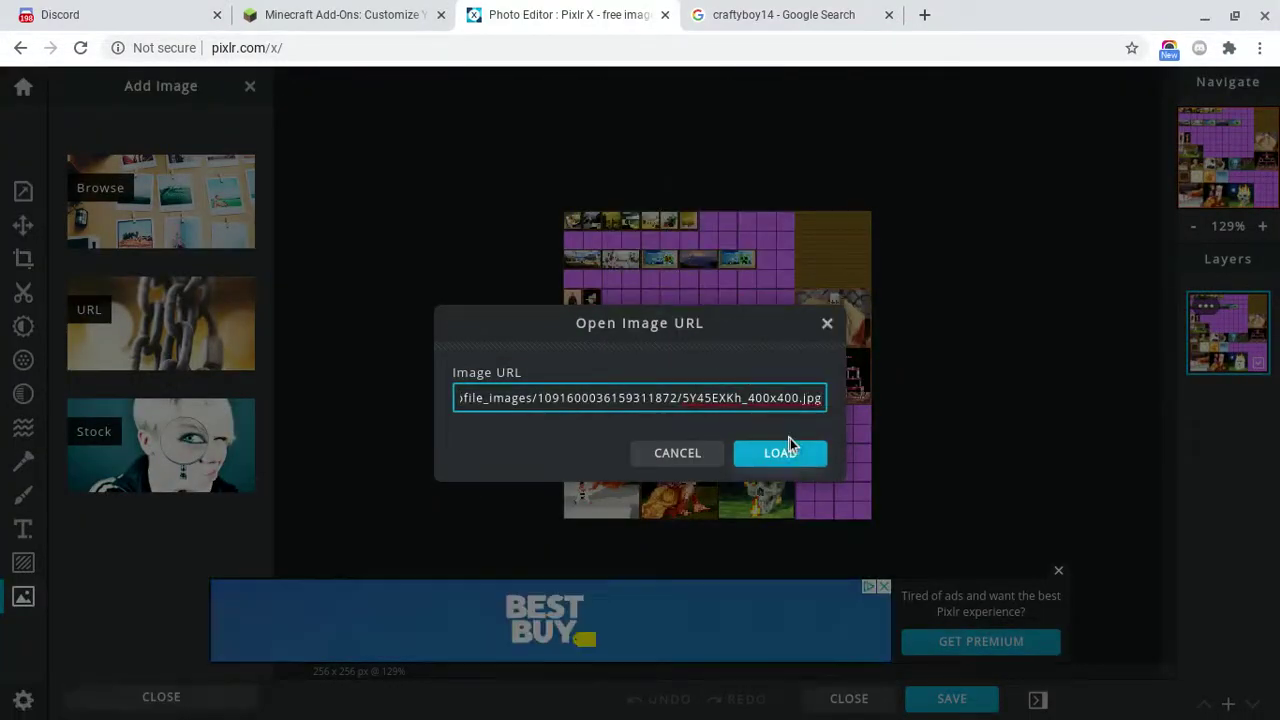
pyautogui.click(790, 450)
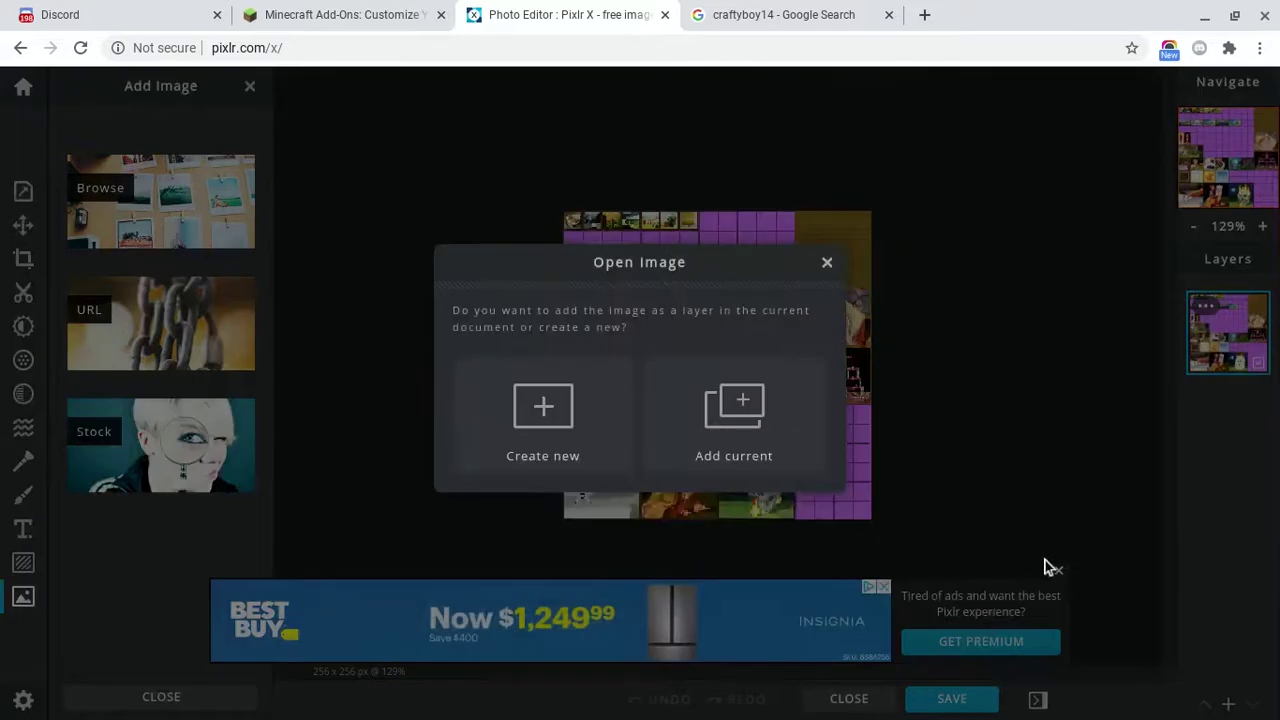
pyautogui.click(776, 418)
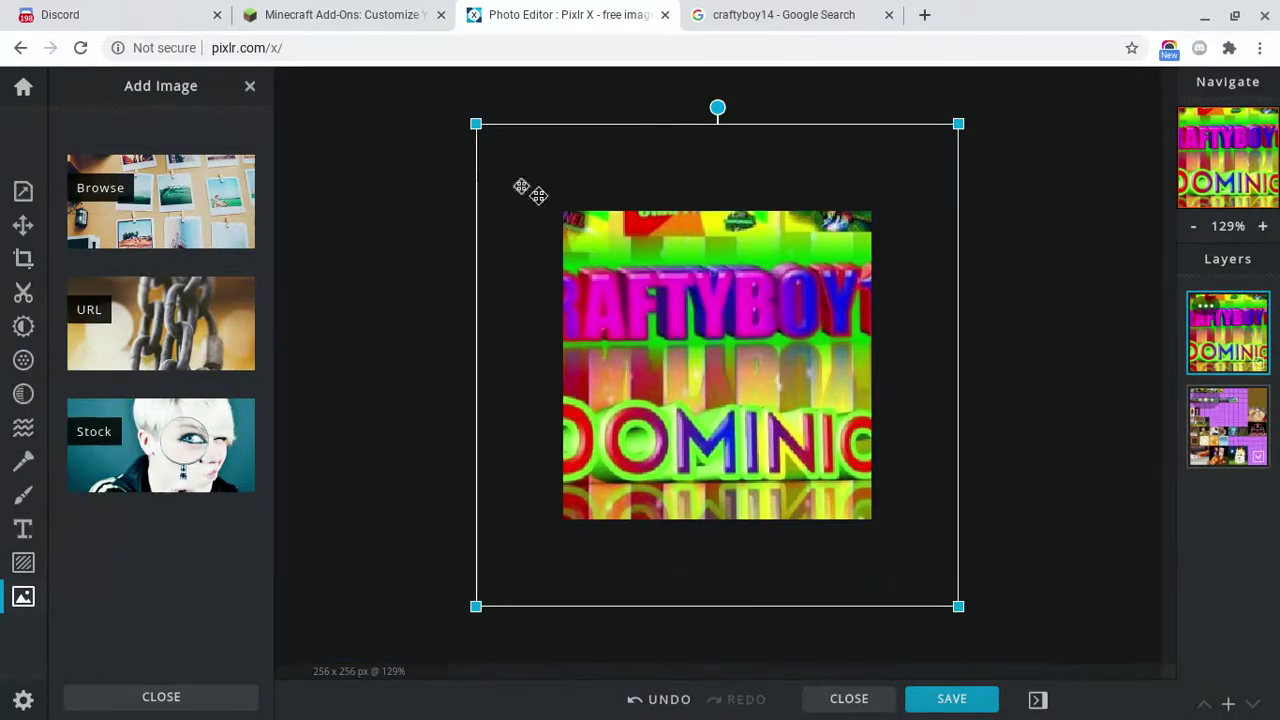
# - Shrink the logo layer to a small square and move it onto the skull tile
pyautogui.moveTo(477, 122); pyautogui.dragTo(879, 528)
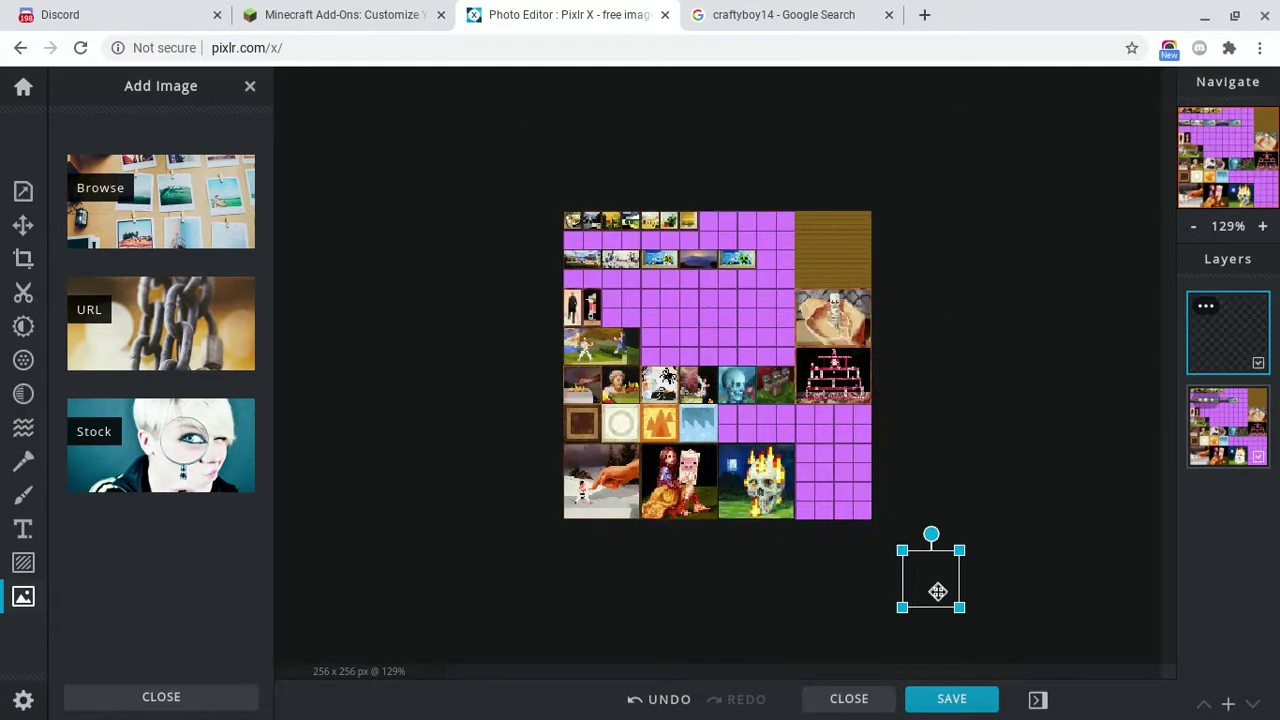
pyautogui.moveTo(929, 591); pyautogui.dragTo(752, 481)
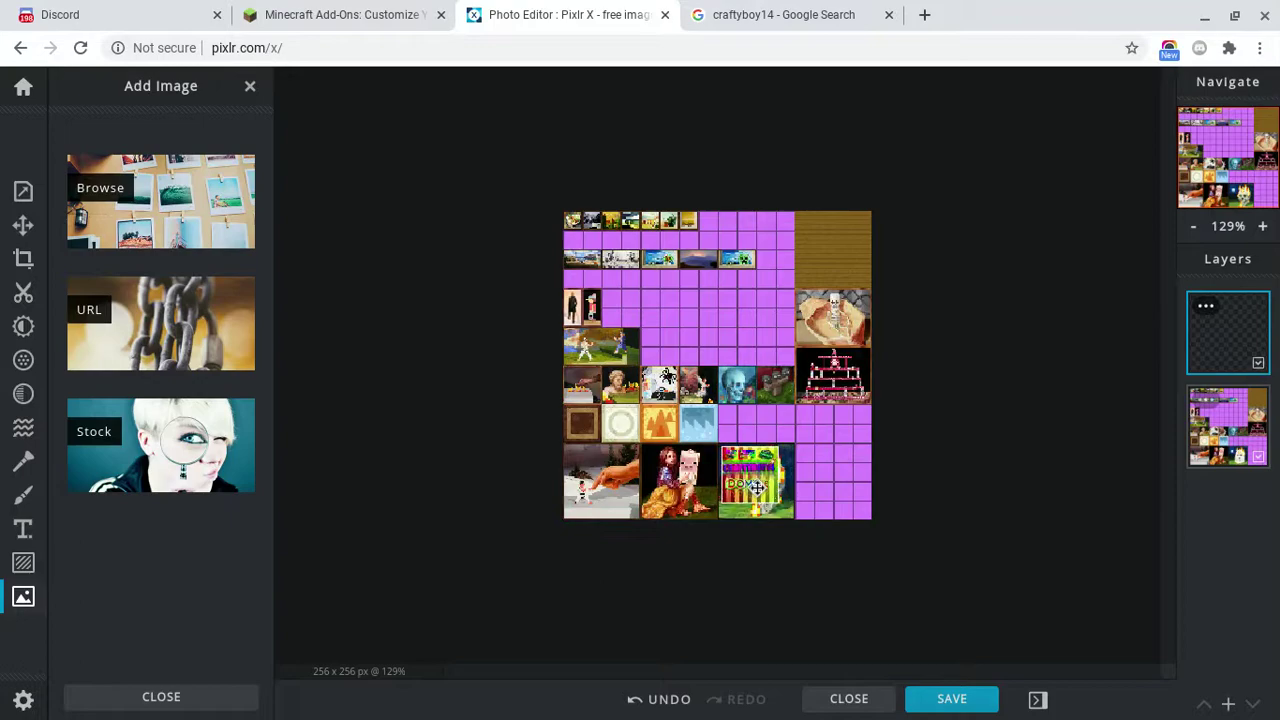
pyautogui.scroll(4, 752, 481)
pyautogui.scroll(8, 740, 597)
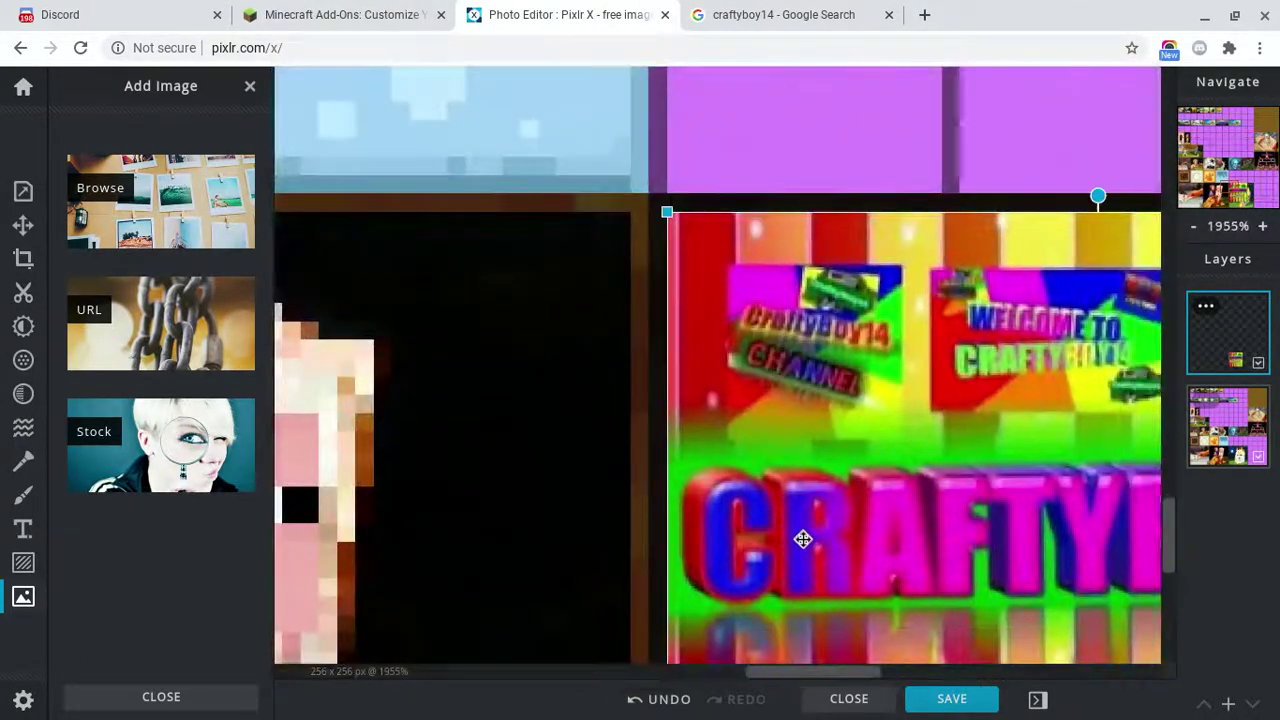
pyautogui.scroll(-7, 805, 538)
# - With the Arrange tool, resize the logo layer to 62 x 62 to fill the tile
pyautogui.click(22, 226)
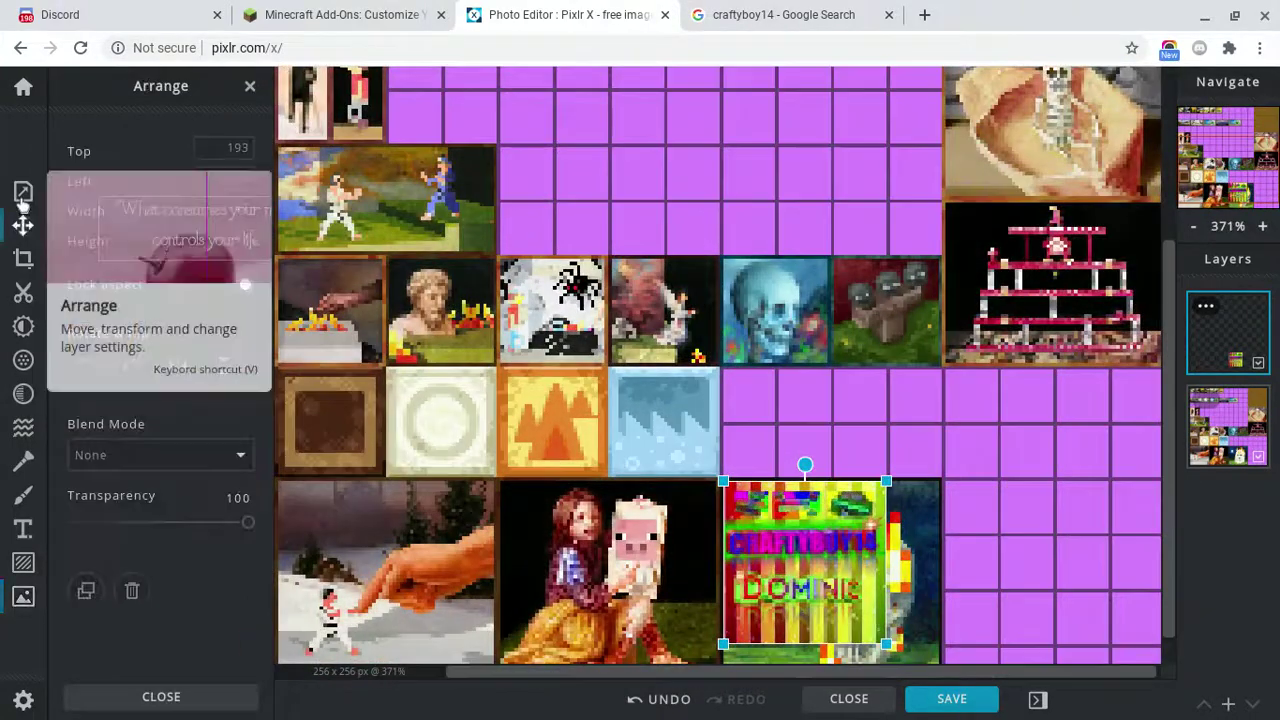
pyautogui.scroll(-4, 742, 484)
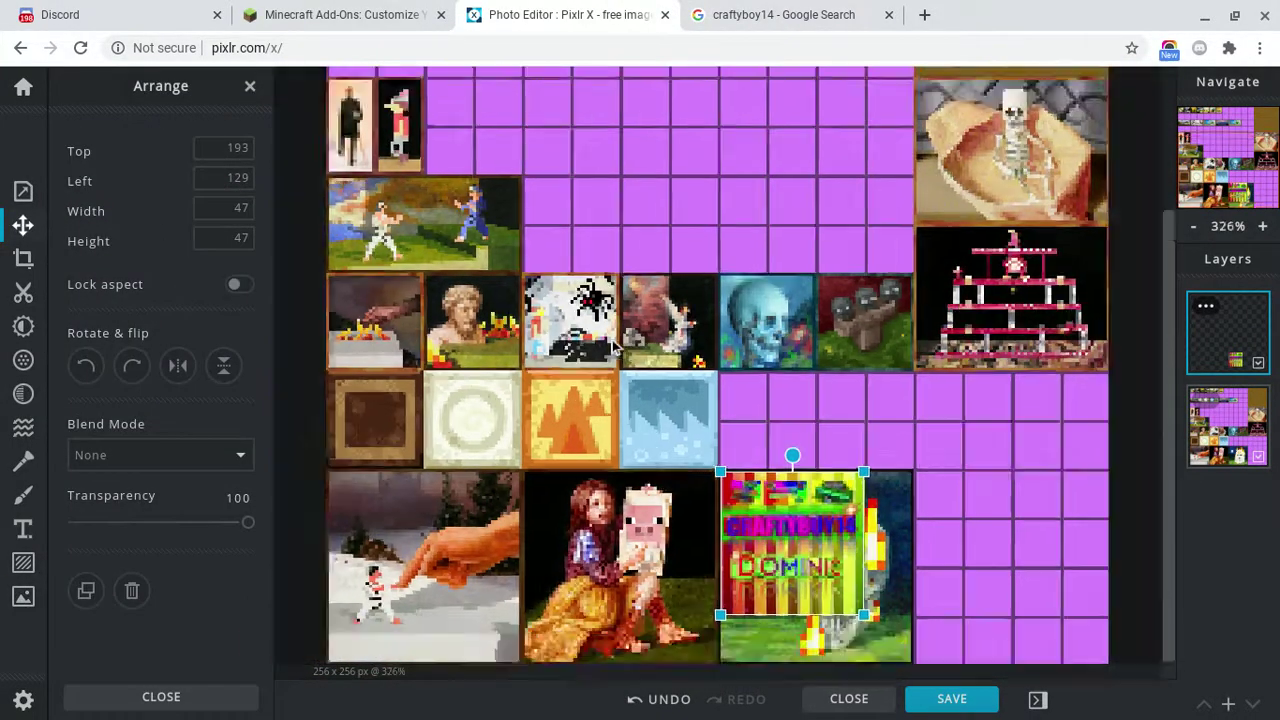
pyautogui.moveTo(786, 524); pyautogui.dragTo(807, 528)
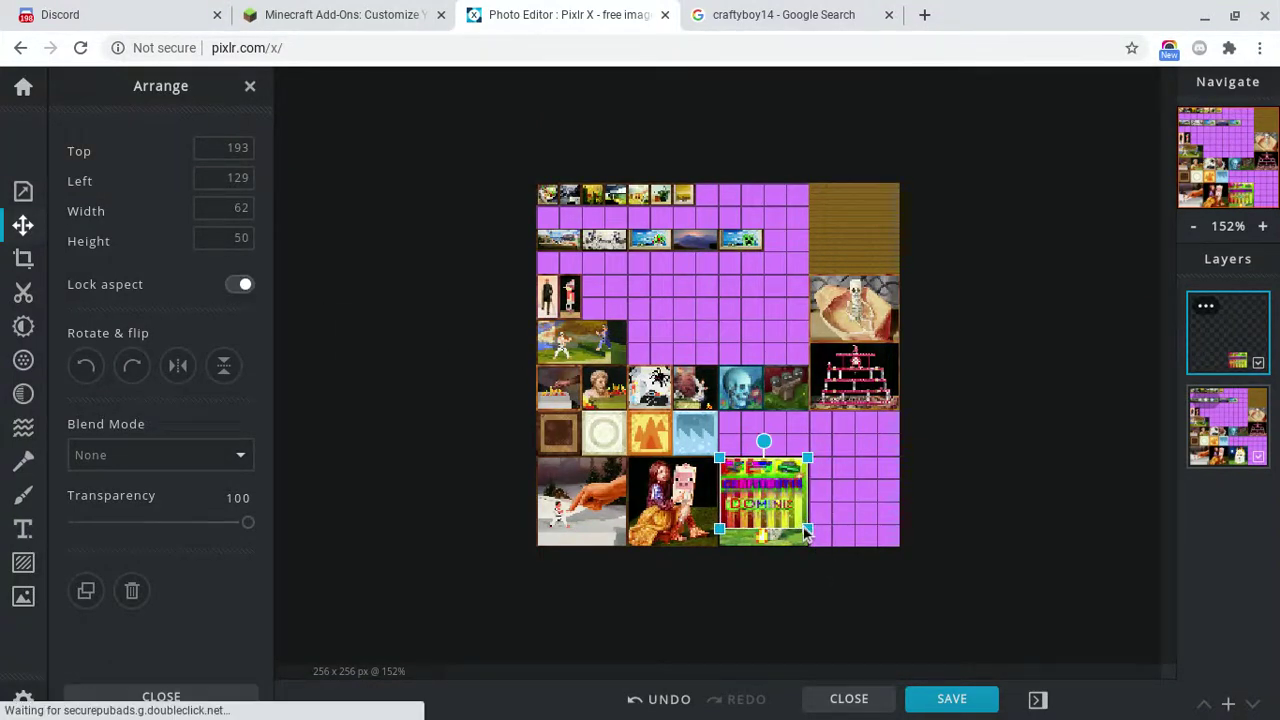
pyautogui.moveTo(808, 530); pyautogui.dragTo(801, 539)
pyautogui.scroll(4, 801, 540)
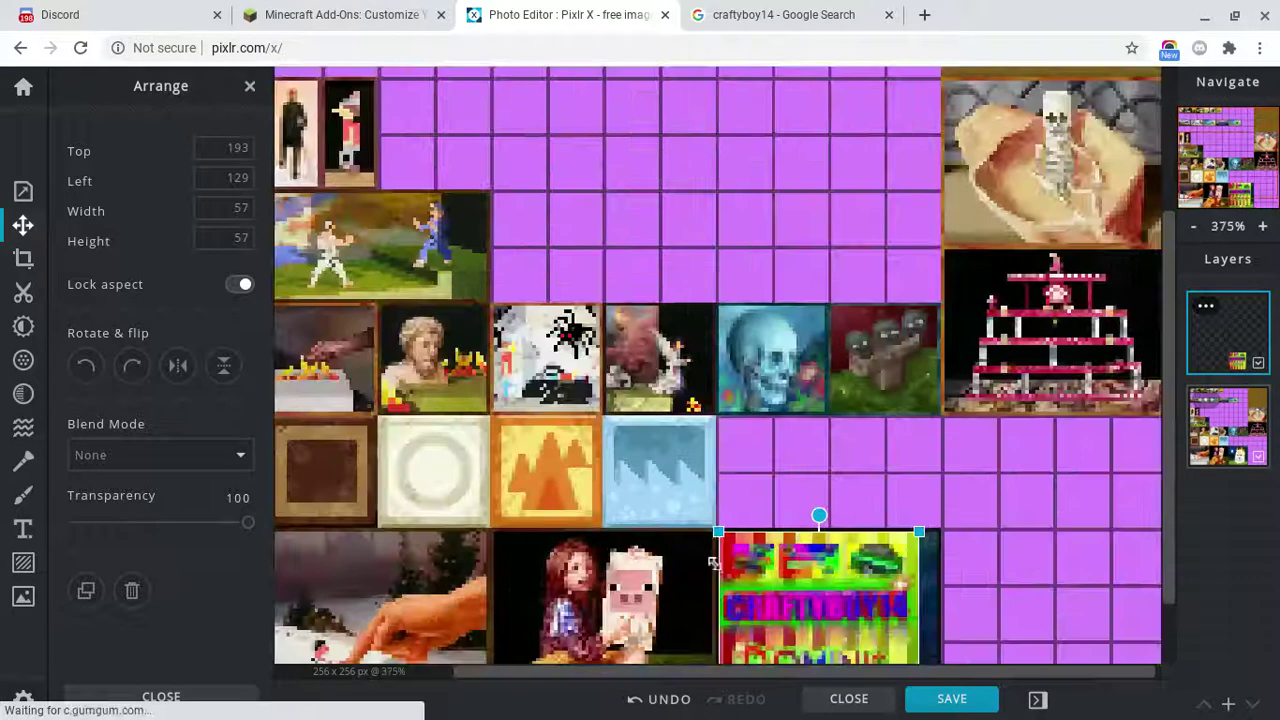
pyautogui.scroll(4, 714, 560)
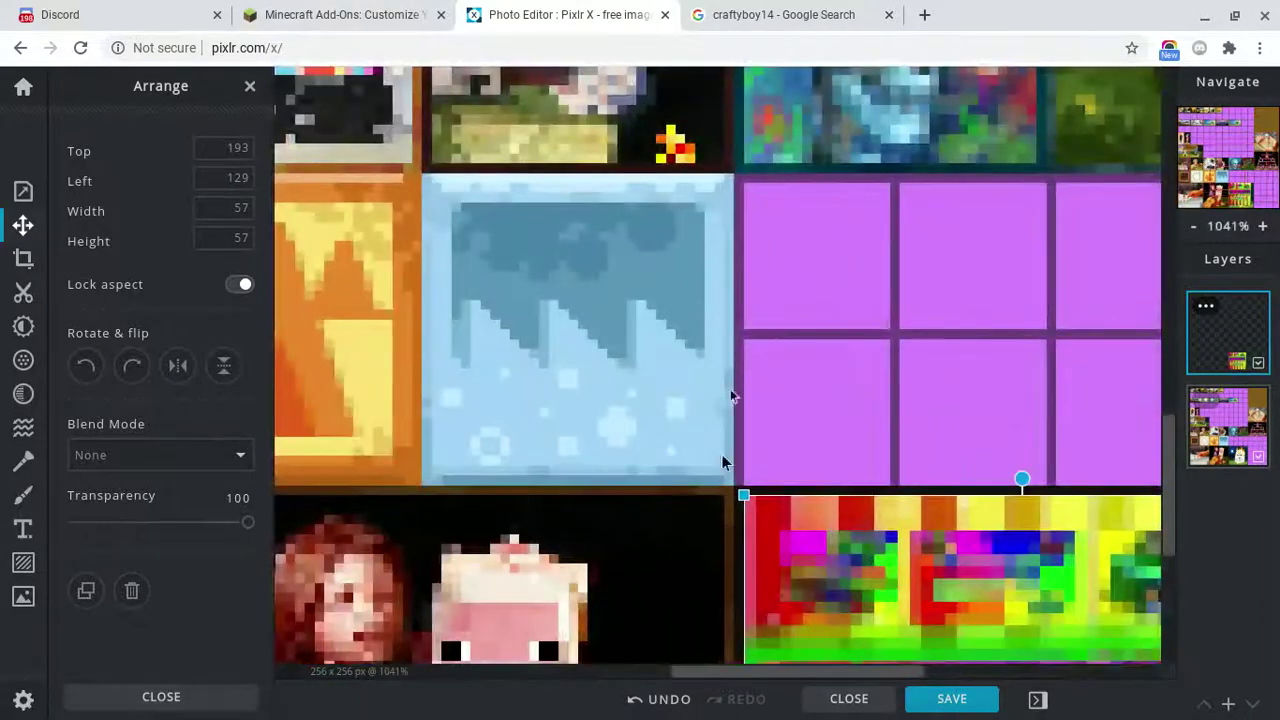
pyautogui.moveTo(1236, 182); pyautogui.dragTo(1258, 207)
pyautogui.click(1257, 212)
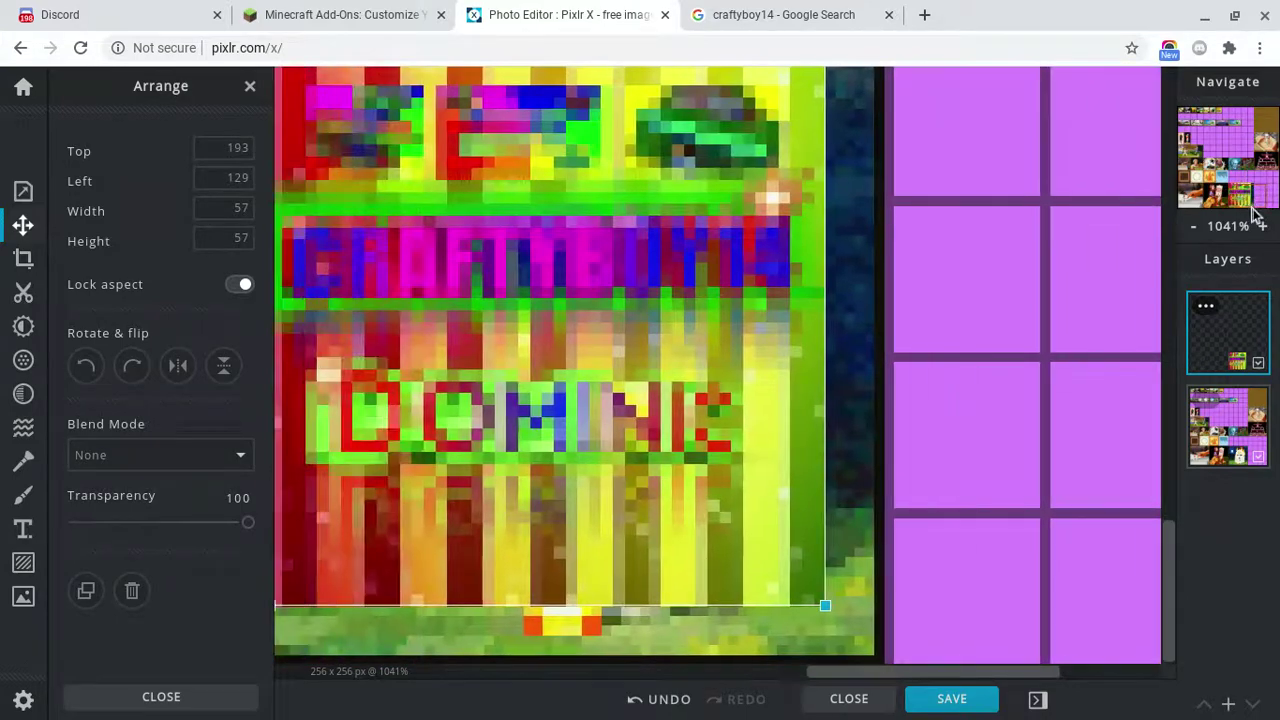
pyautogui.moveTo(824, 607); pyautogui.dragTo(871, 657)
pyautogui.scroll(-5, 760, 270)
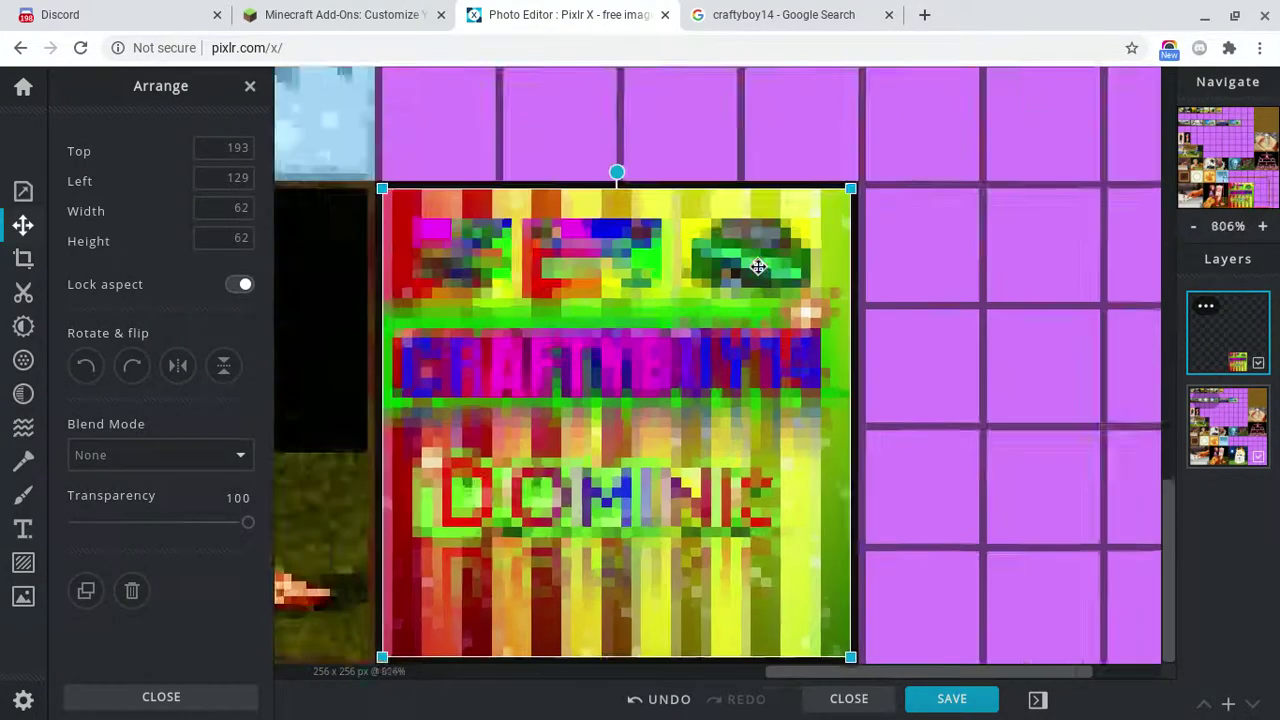
# - Save the sheet as PNG and download it as kz.png
pyautogui.click(926, 700)
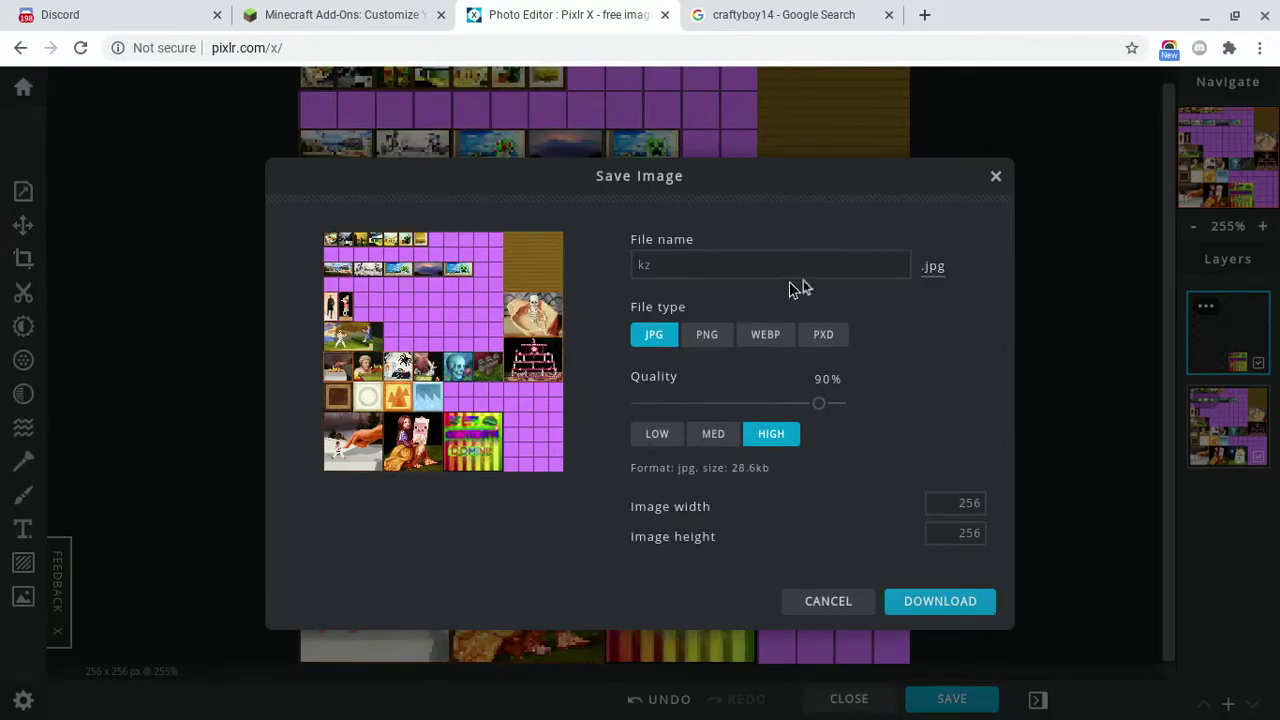
pyautogui.click(706, 334)
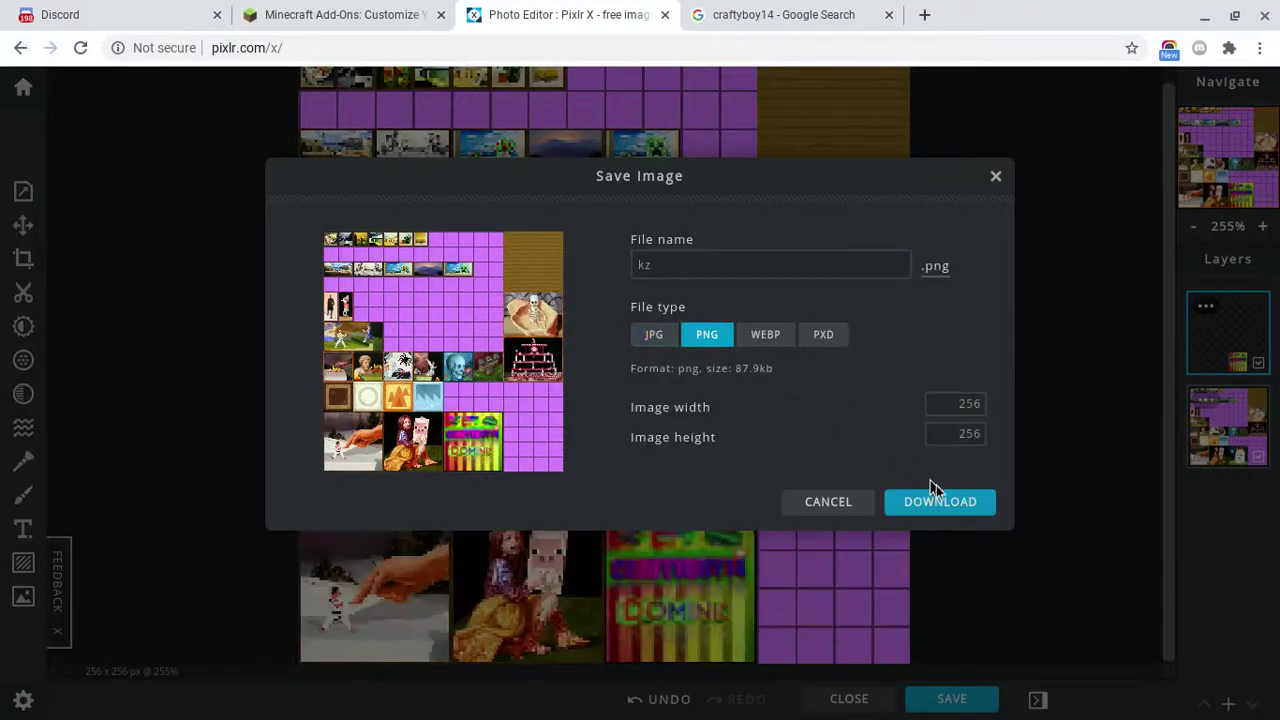
pyautogui.click(943, 503)
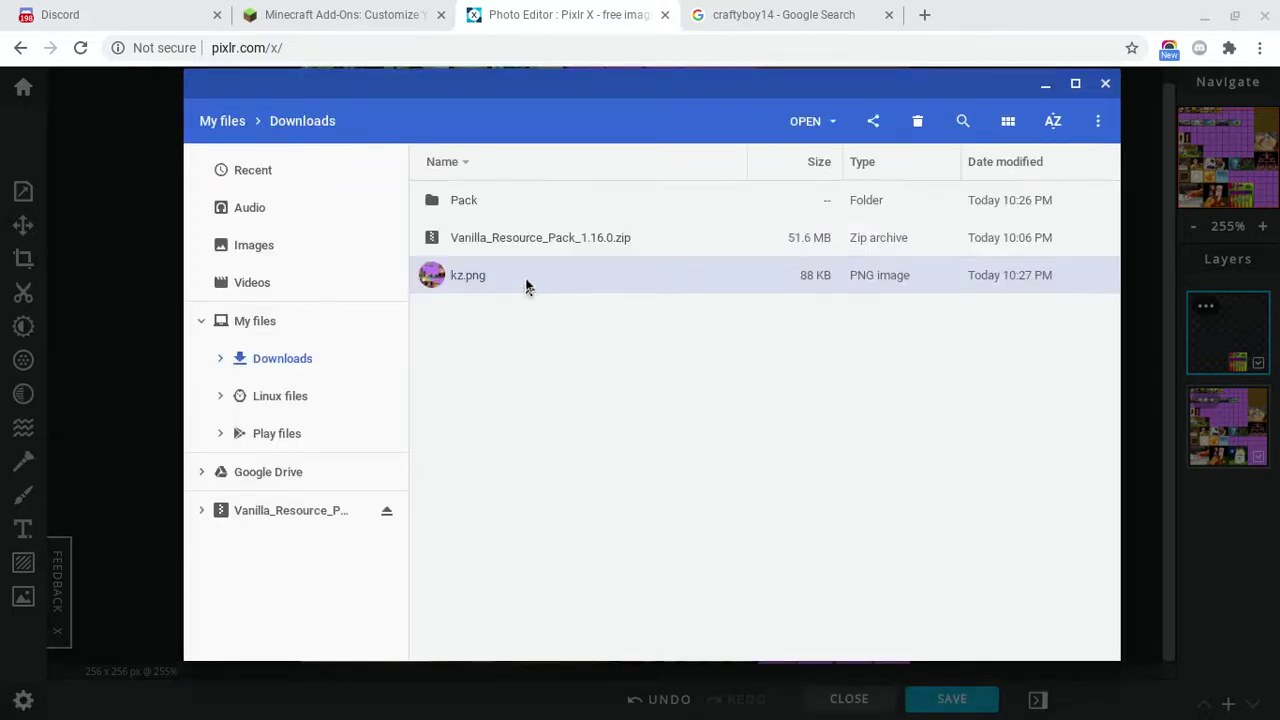
# - Cut the downloaded kz.png in Downloads and open the Pack folder
pyautogui.click(1098, 122)
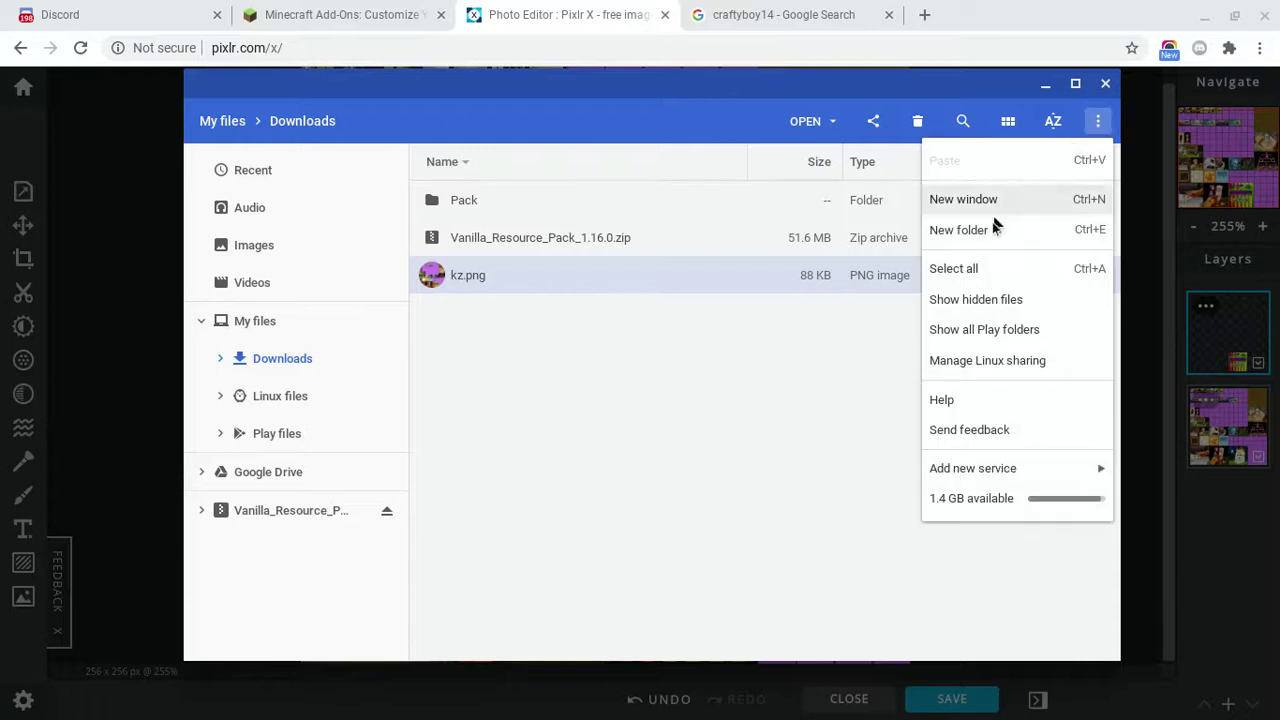
pyautogui.click(608, 279)
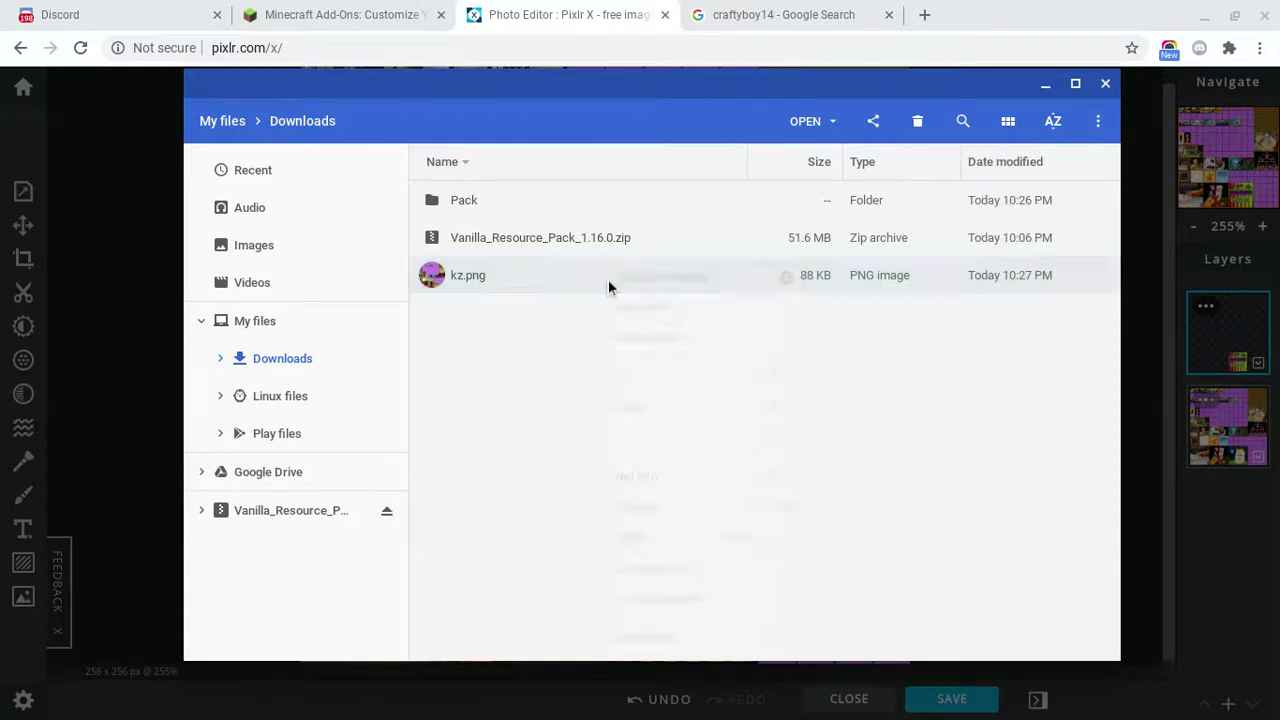
pyautogui.rightClick(608, 279)
pyautogui.click(640, 380)
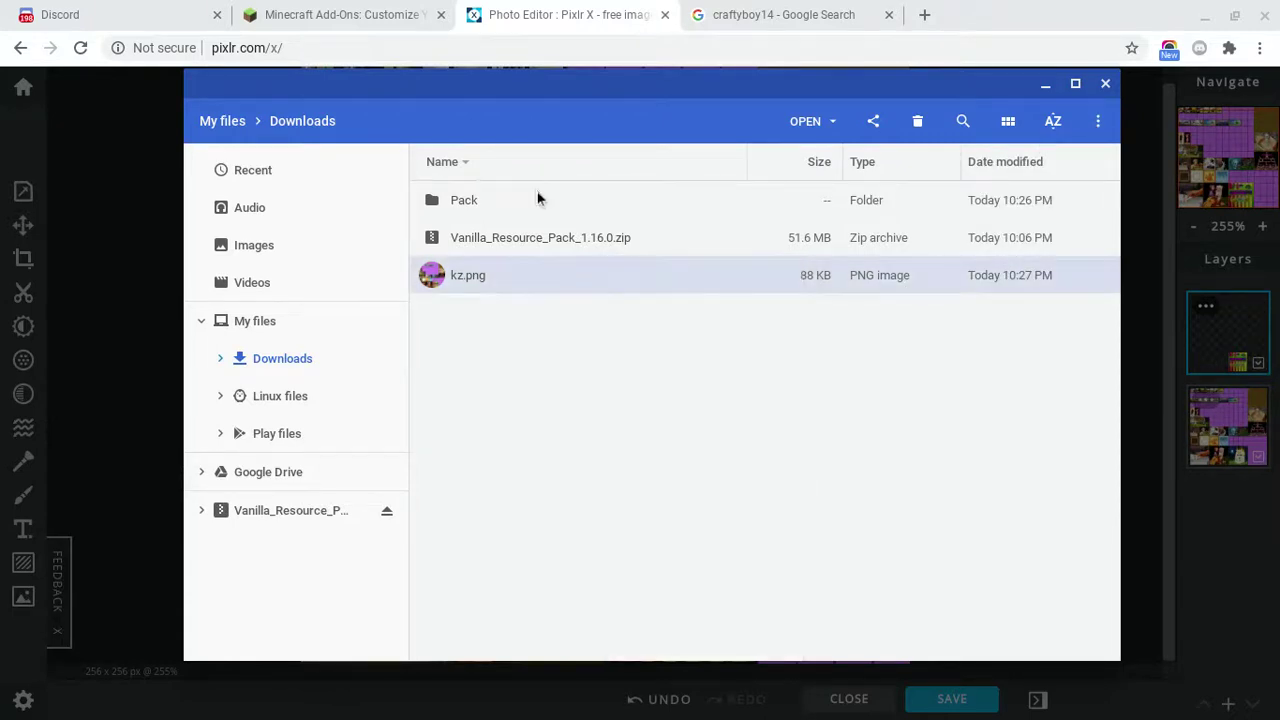
pyautogui.rightClick(520, 283)
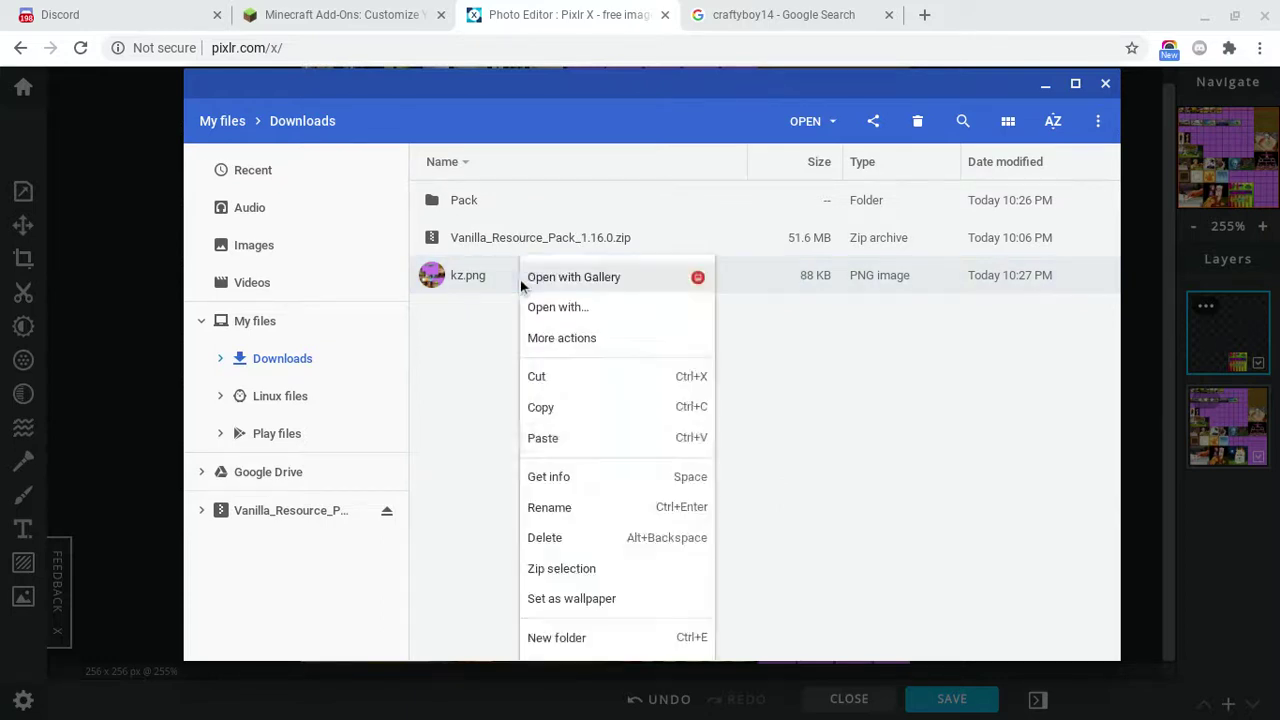
pyautogui.click(546, 376)
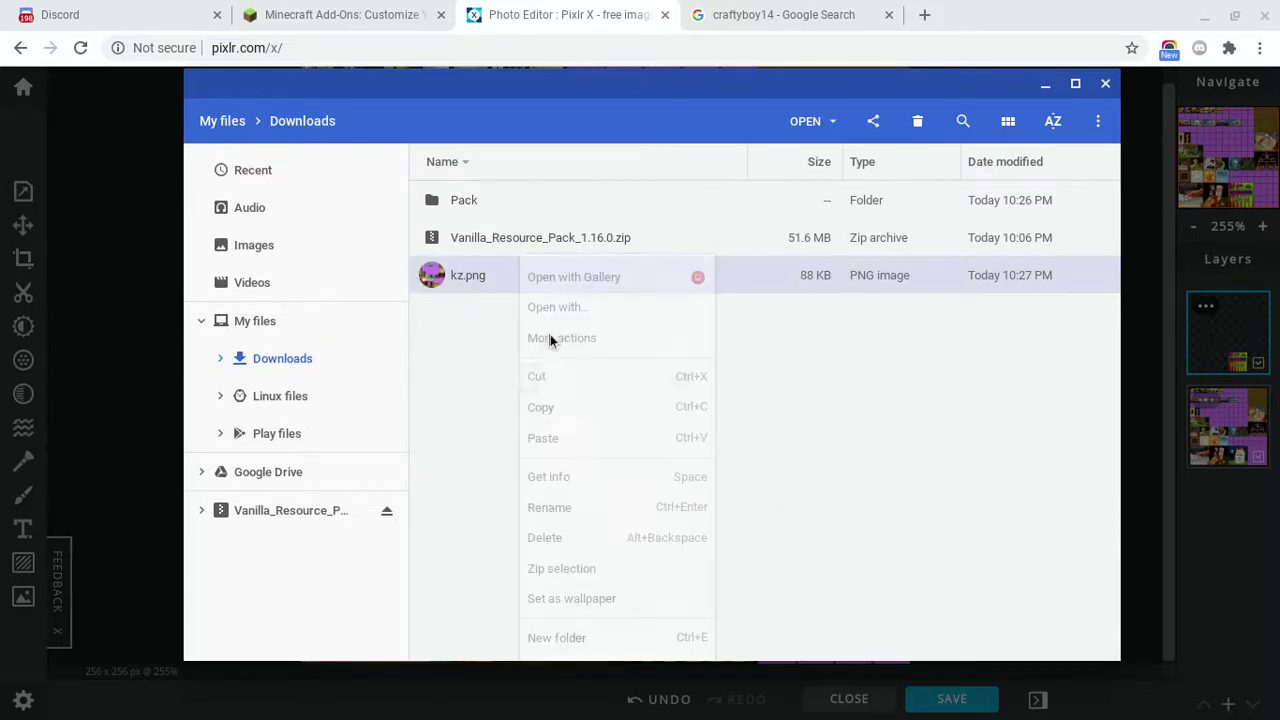
pyautogui.doubleClick(518, 197)
# - Open textures and paste the new kz.png into the painting folder
pyautogui.doubleClick(516, 198)
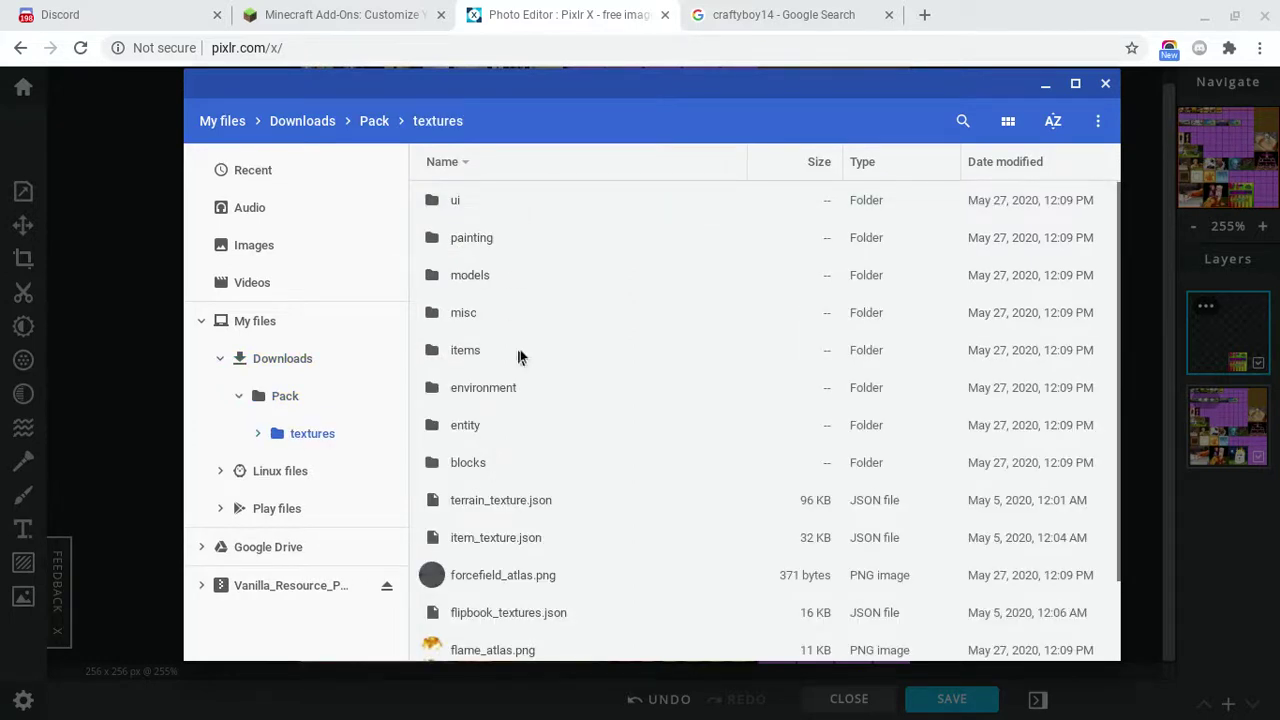
pyautogui.rightClick(492, 235)
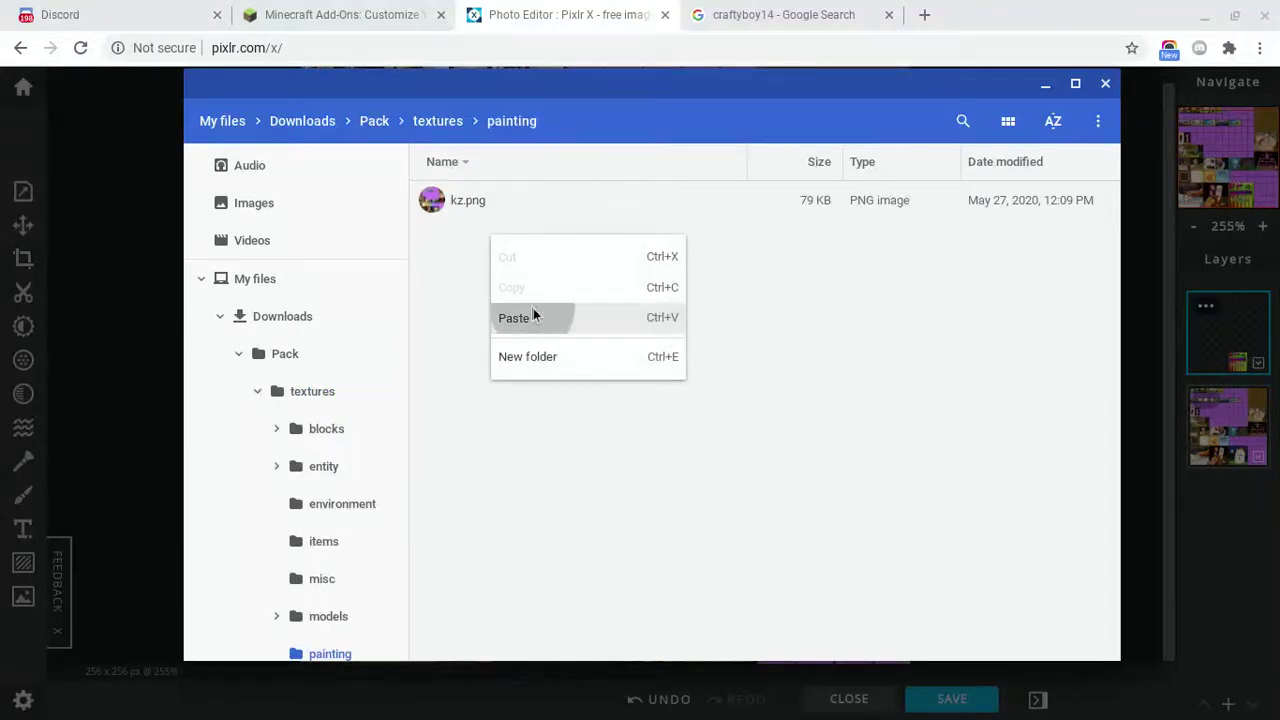
pyautogui.click(533, 316)
# - Delete the original kz.png from the painting folder
pyautogui.rightClick(510, 203)
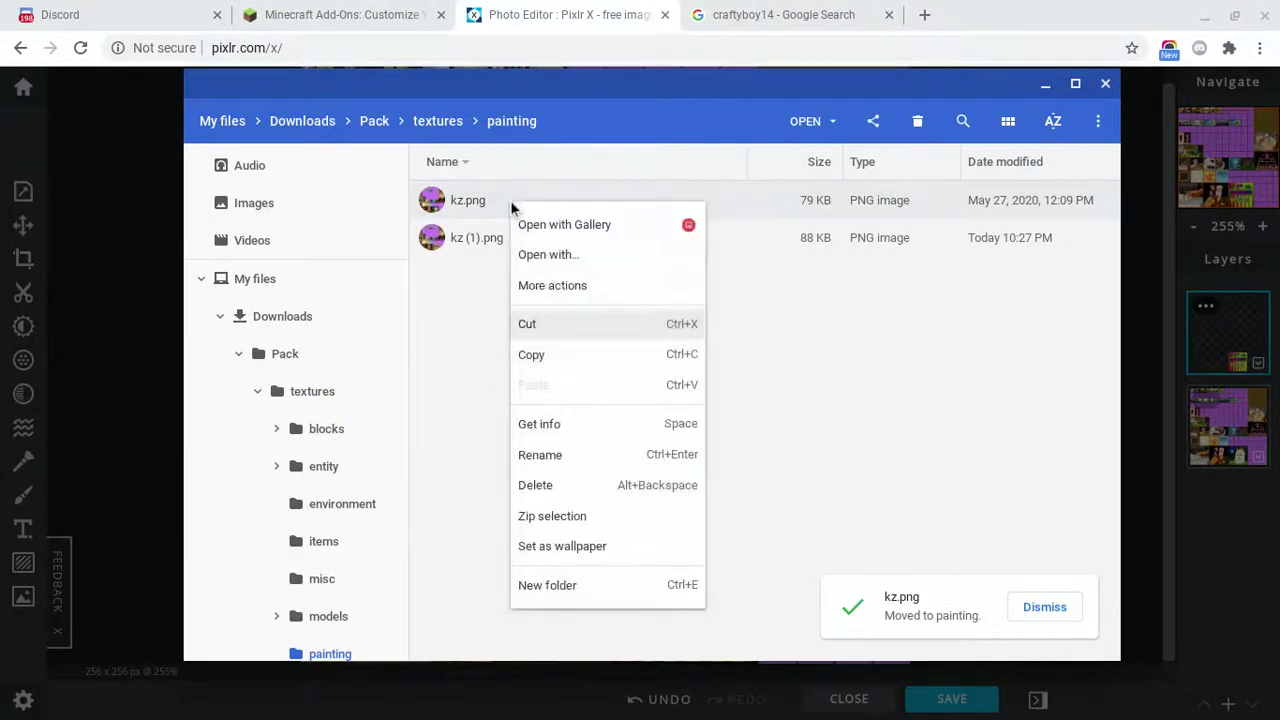
pyautogui.click(541, 486)
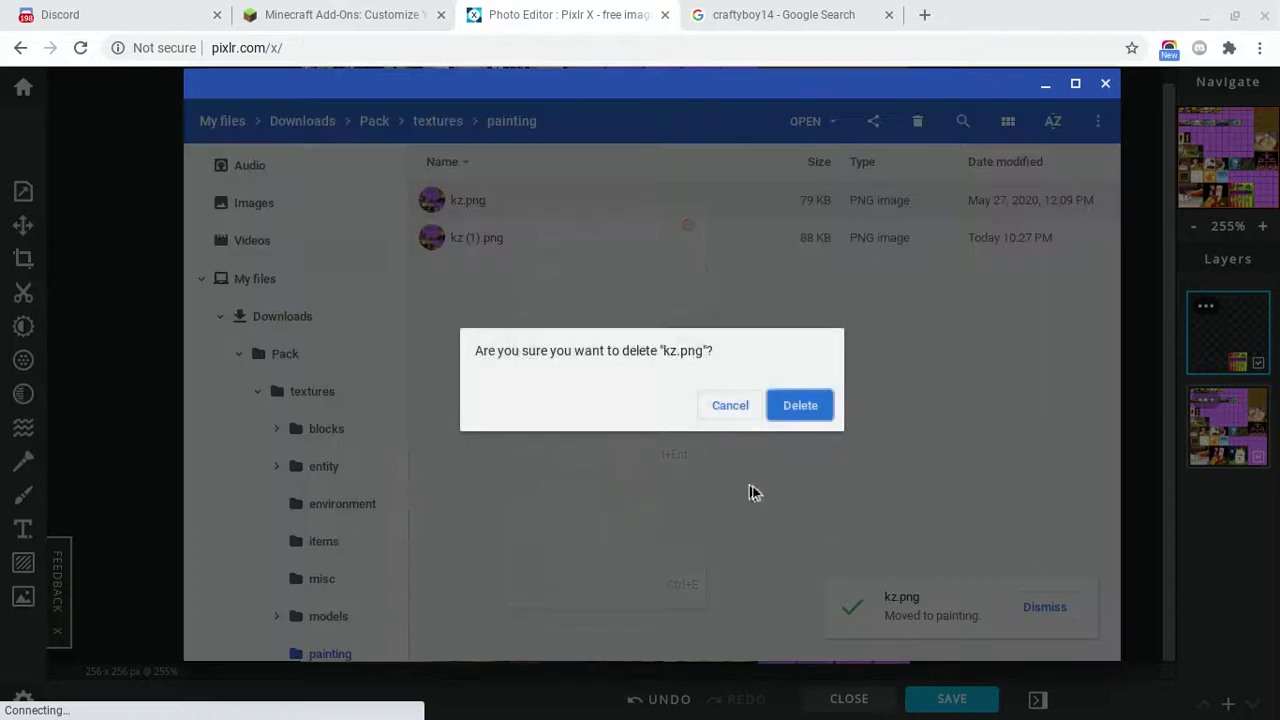
pyautogui.click(798, 418)
# - Rename kz (1).png to kz.png and close the image preview
pyautogui.rightClick(571, 203)
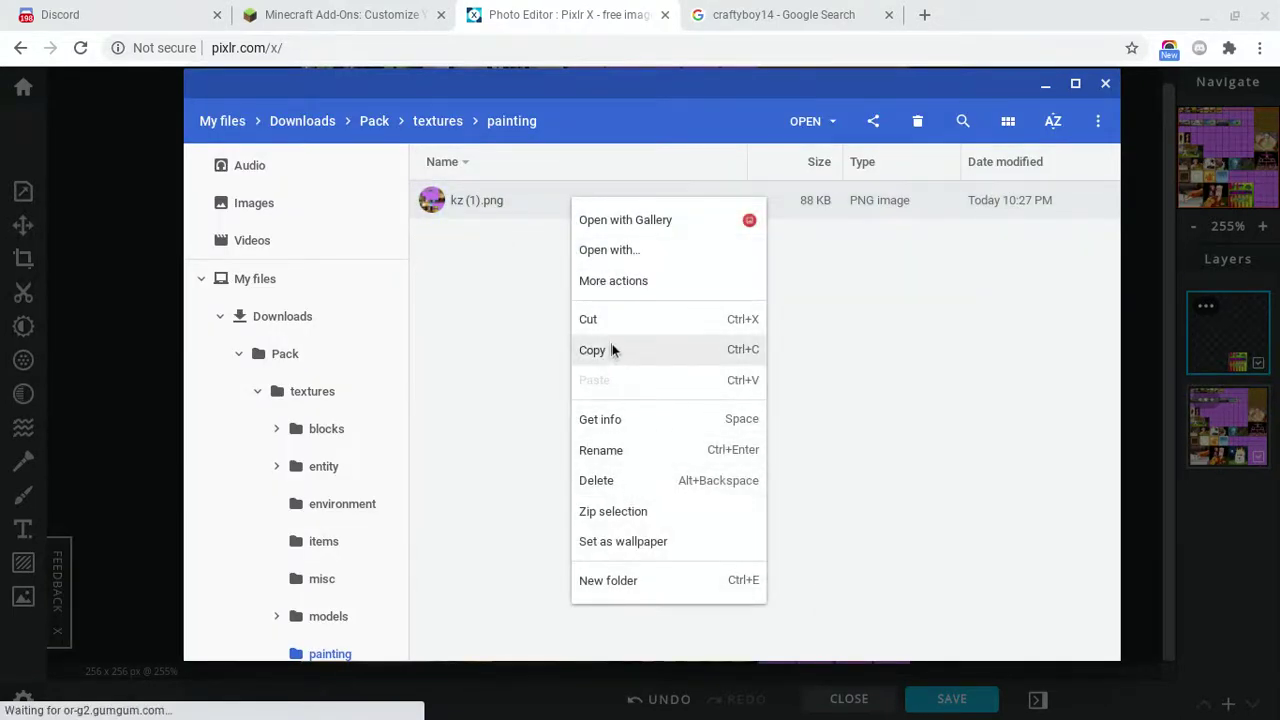
pyautogui.click(622, 445)
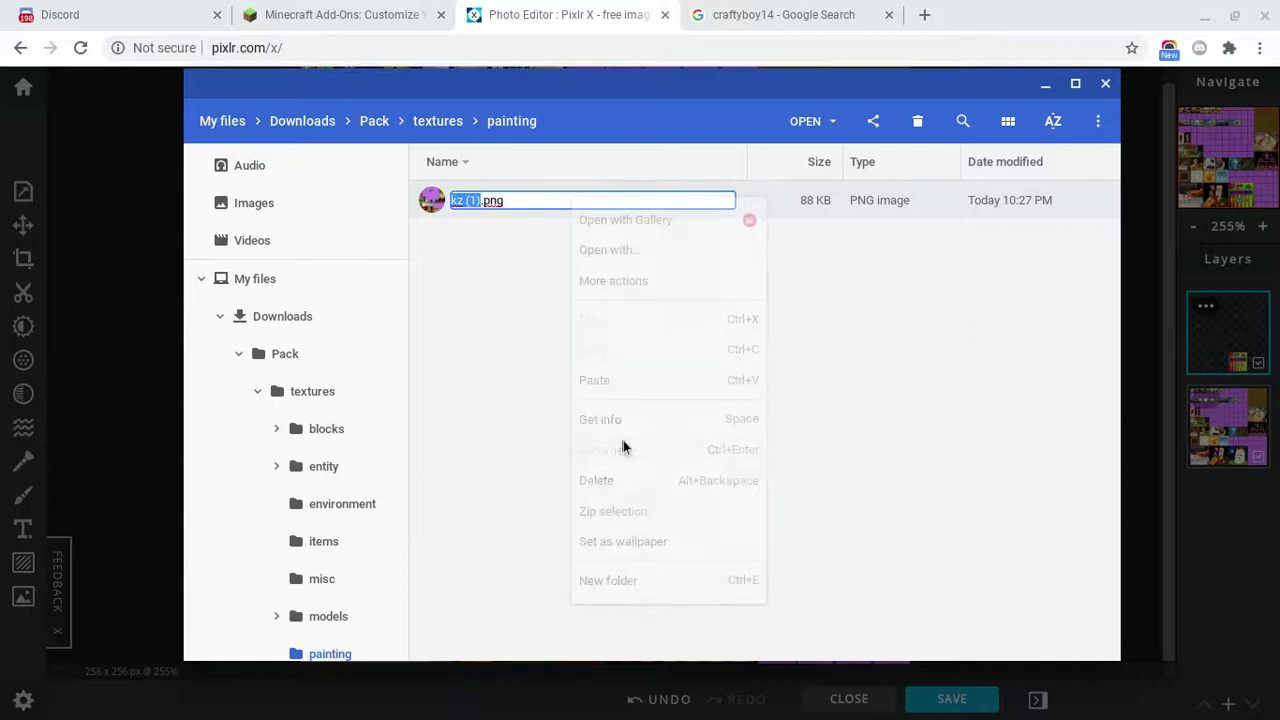
pyautogui.press('Return')
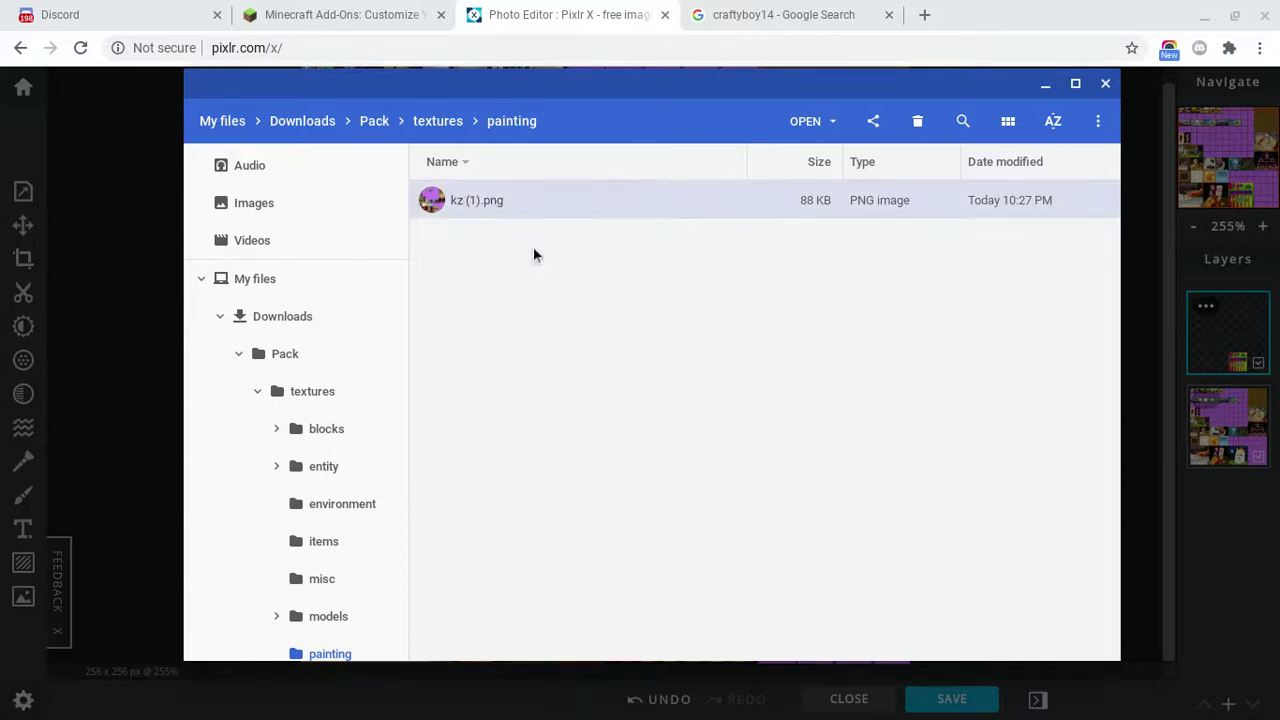
pyautogui.rightClick(522, 199)
pyautogui.click(580, 447)
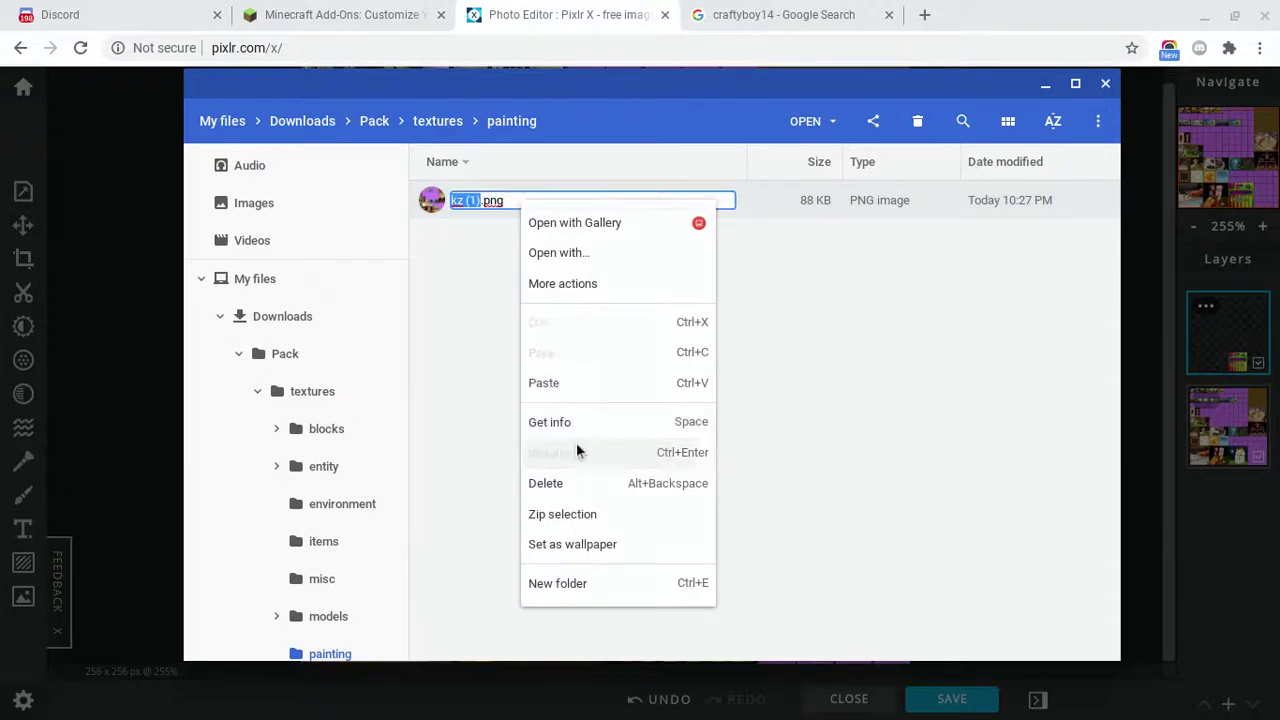
pyautogui.press('Right')
pyautogui.press('BackSpace')
pyautogui.press('BackSpace')
pyautogui.press('BackSpace')
pyautogui.press('BackSpace')
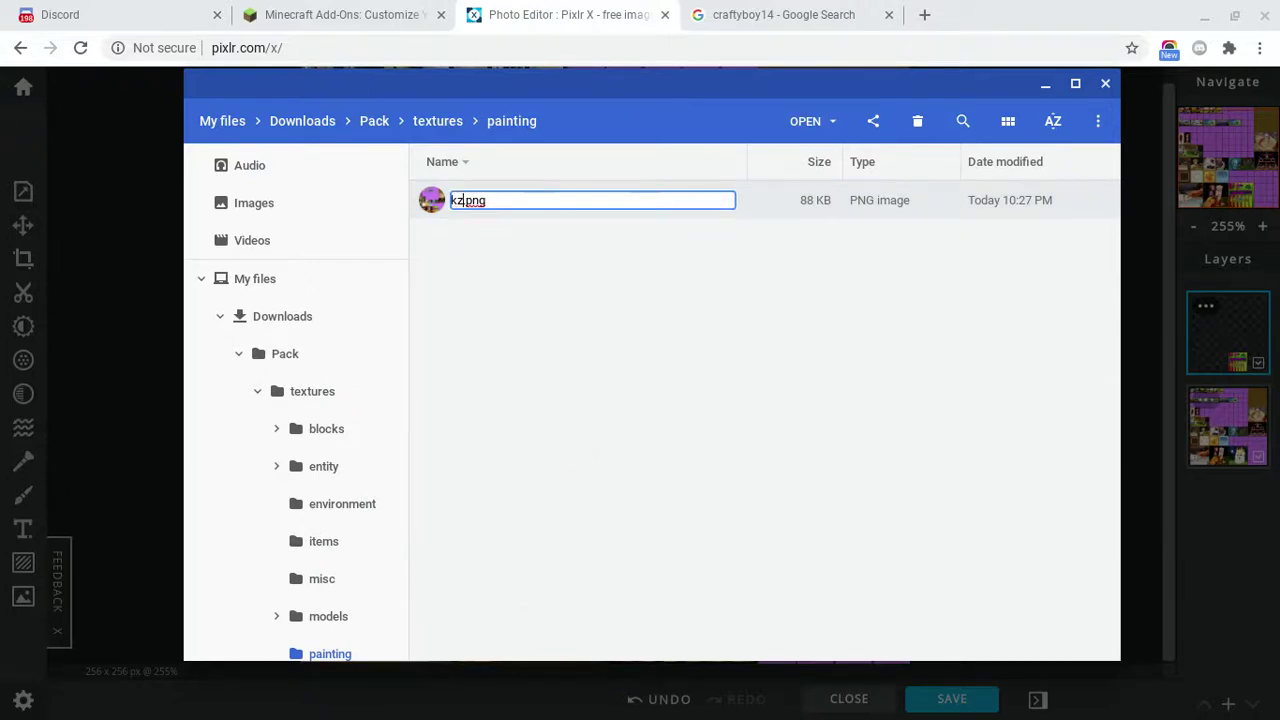
pyautogui.press('Return')
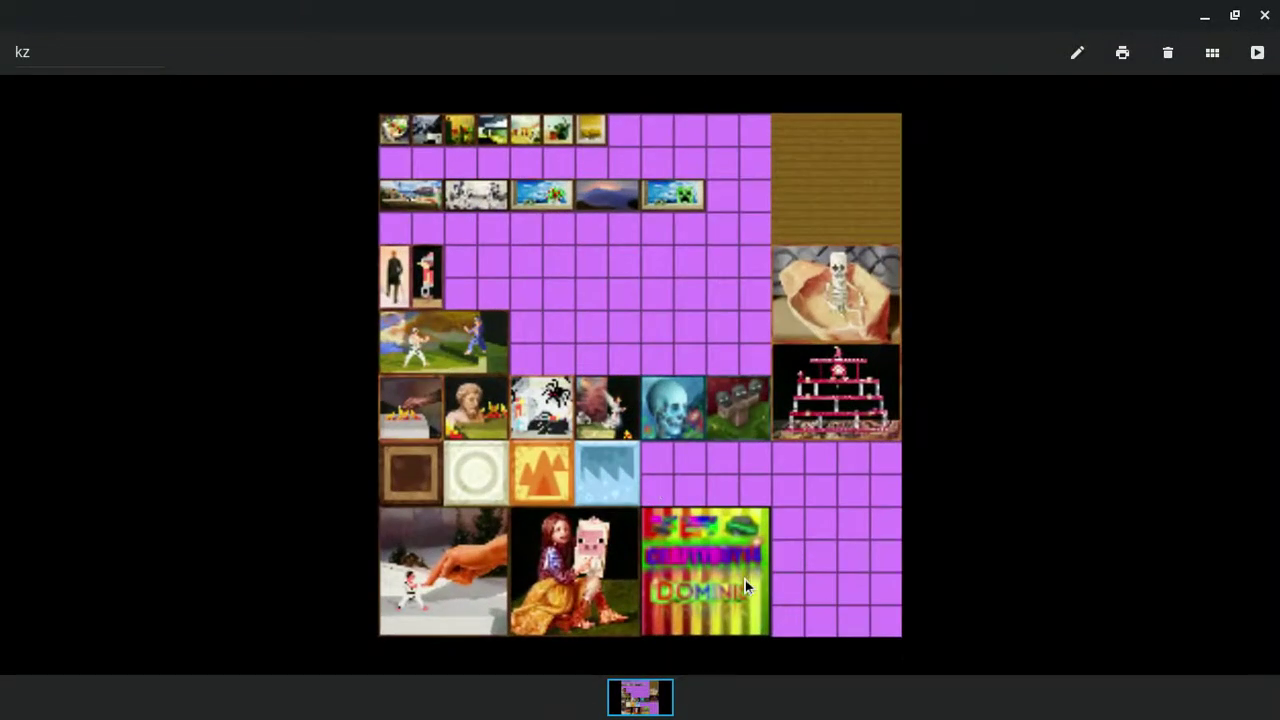
pyautogui.click(1265, 14)
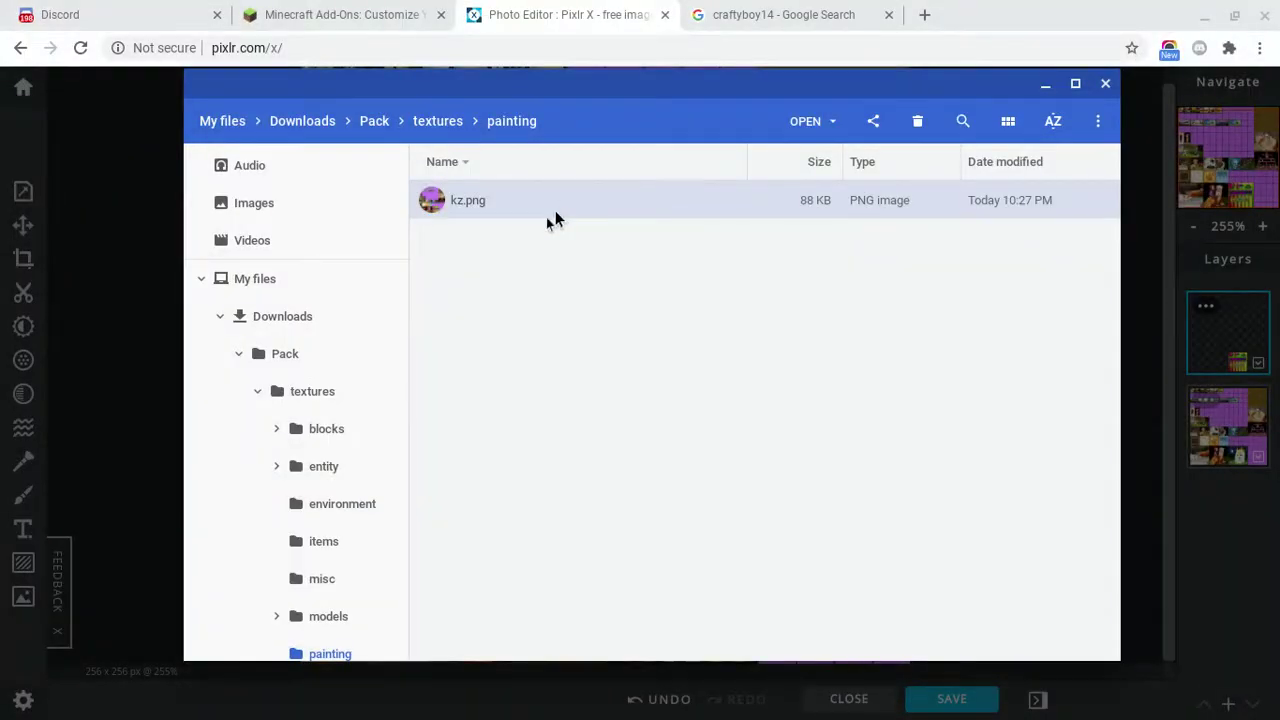
# - Browse the blocks, models and armor folders, selecting elytra.png and cloth_2.png
pyautogui.click(335, 428)
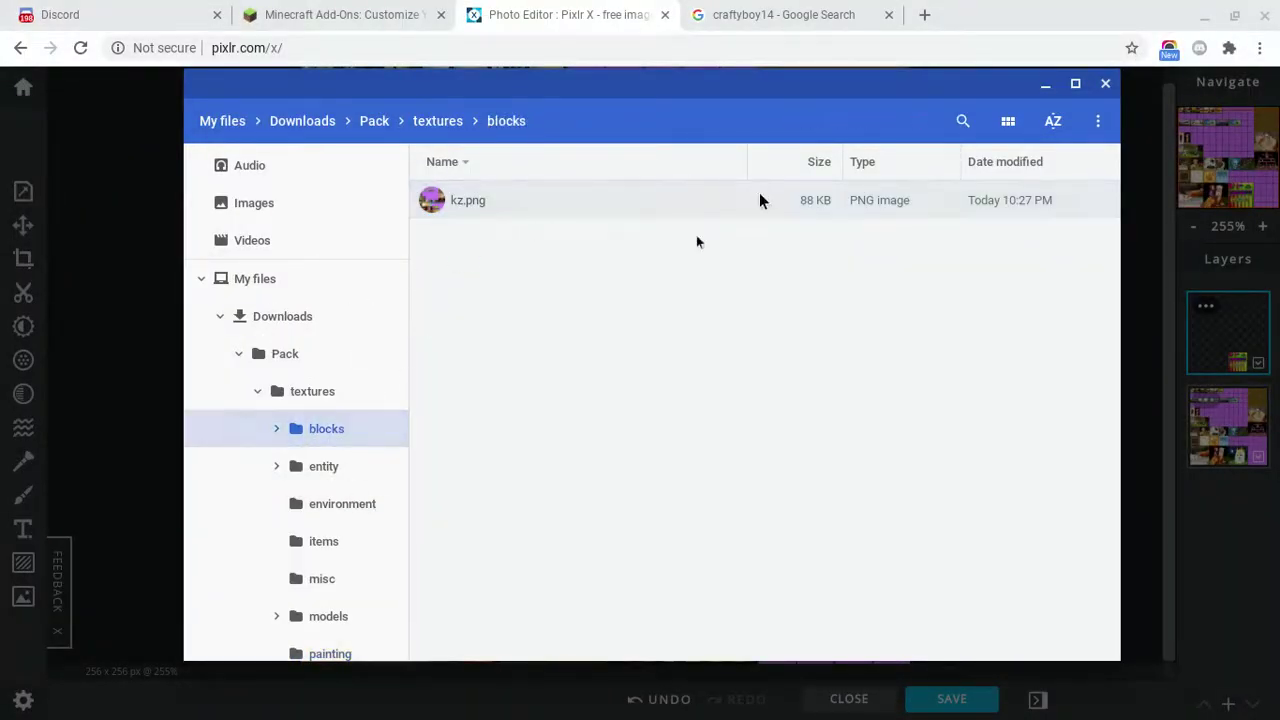
pyautogui.scroll(-1, 335, 475)
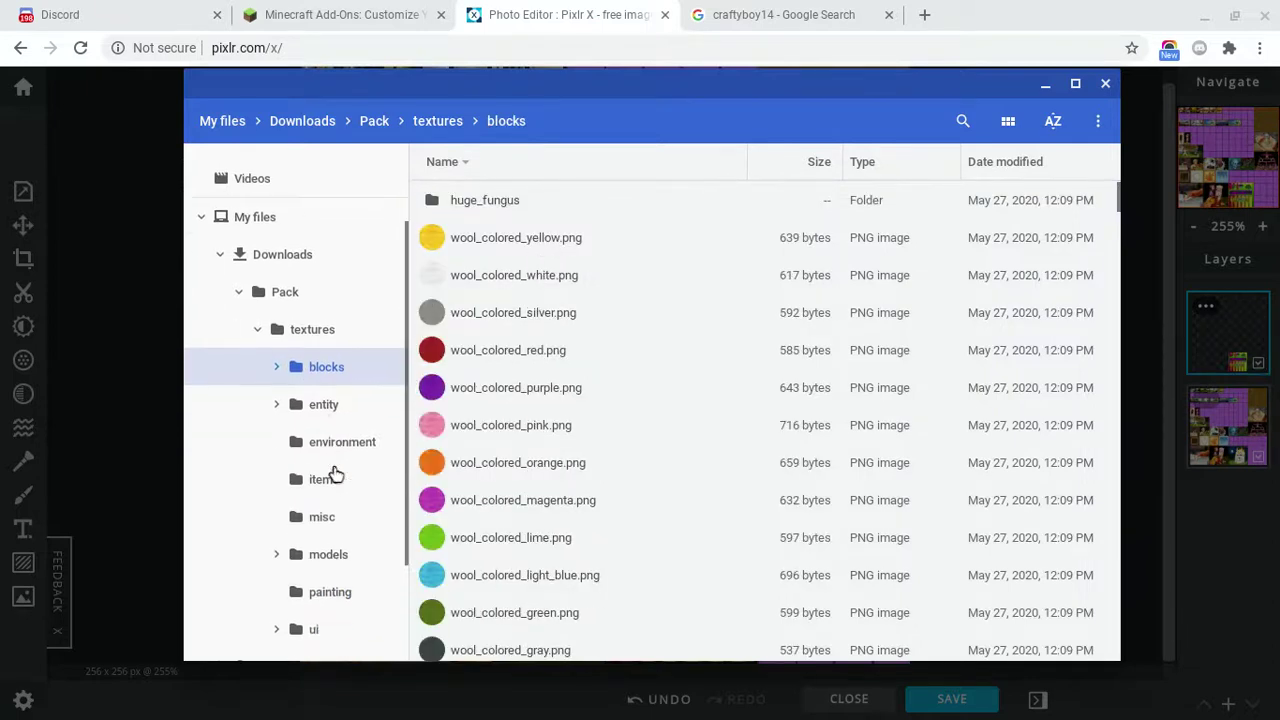
pyautogui.click(335, 554)
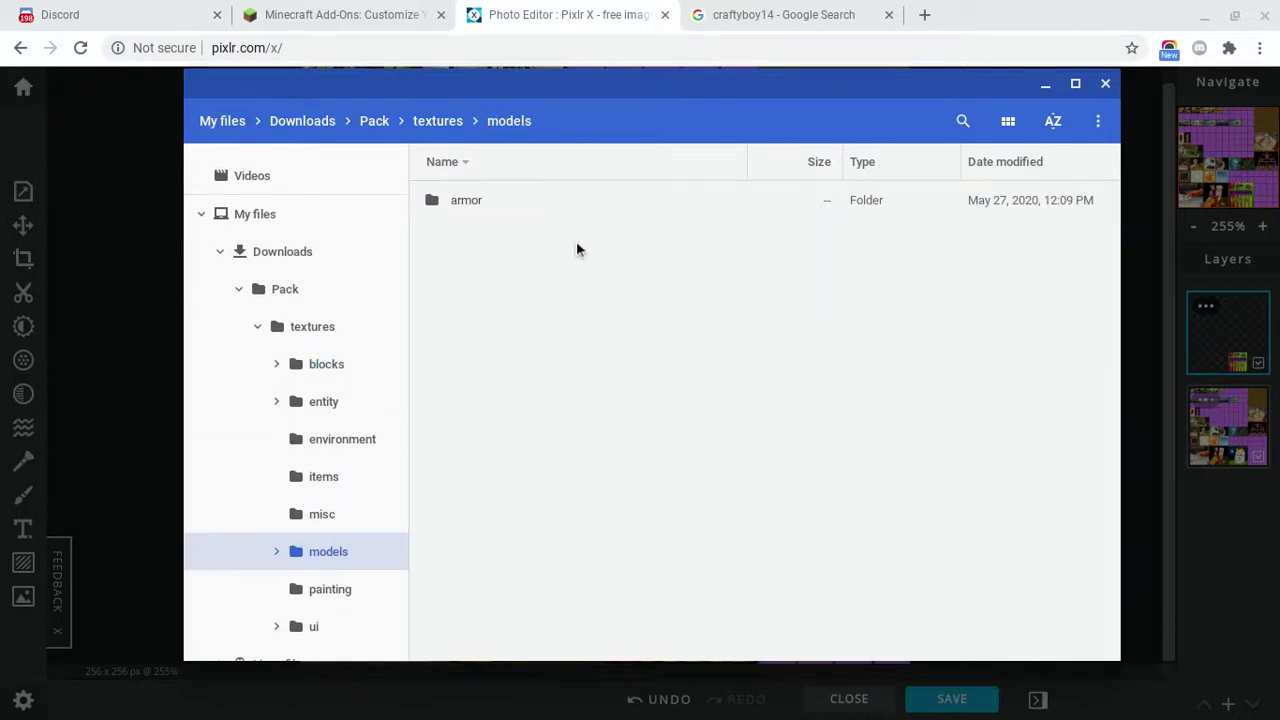
pyautogui.doubleClick(546, 209)
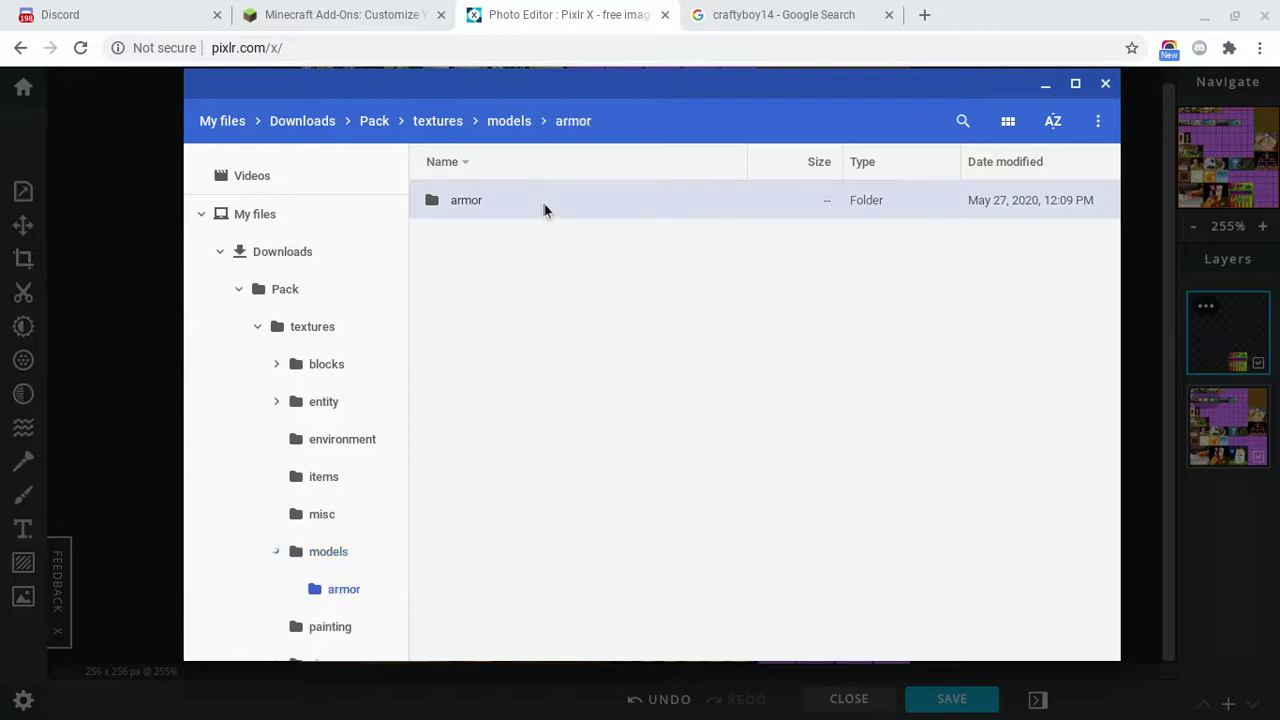
pyautogui.scroll(-1, 500, 358)
pyautogui.scroll(1, 502, 358)
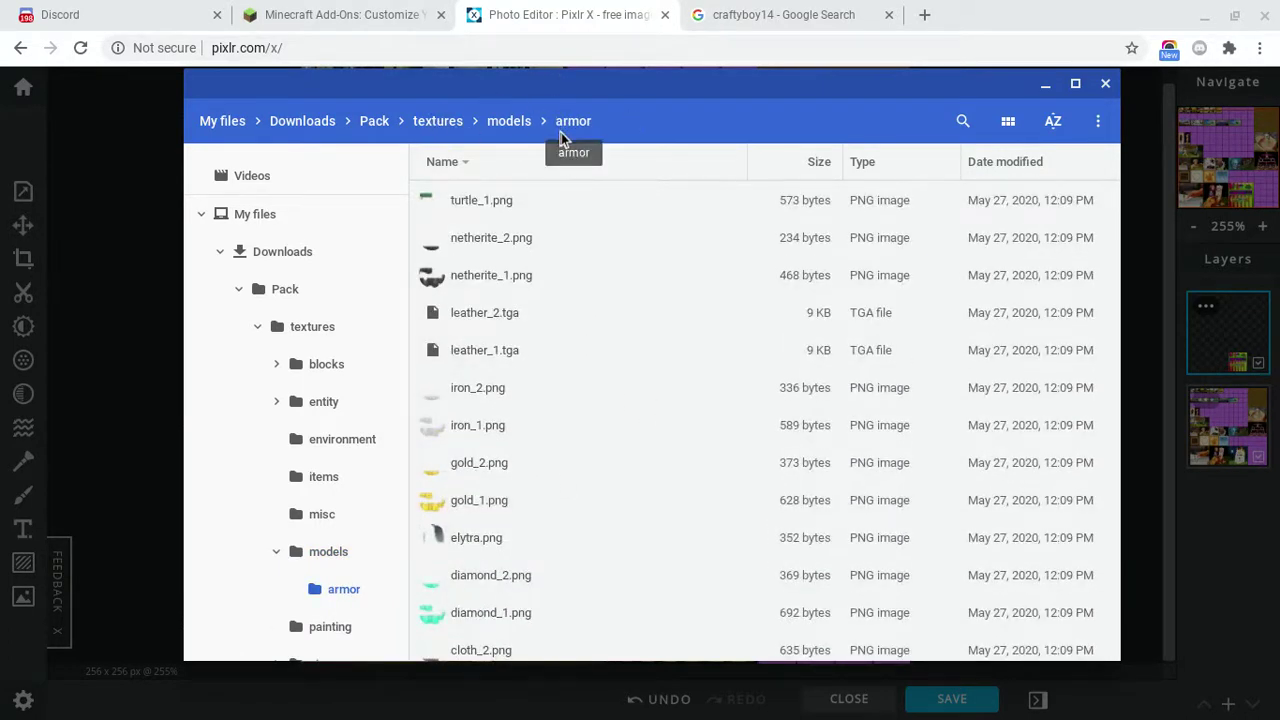
pyautogui.scroll(-1, 557, 303)
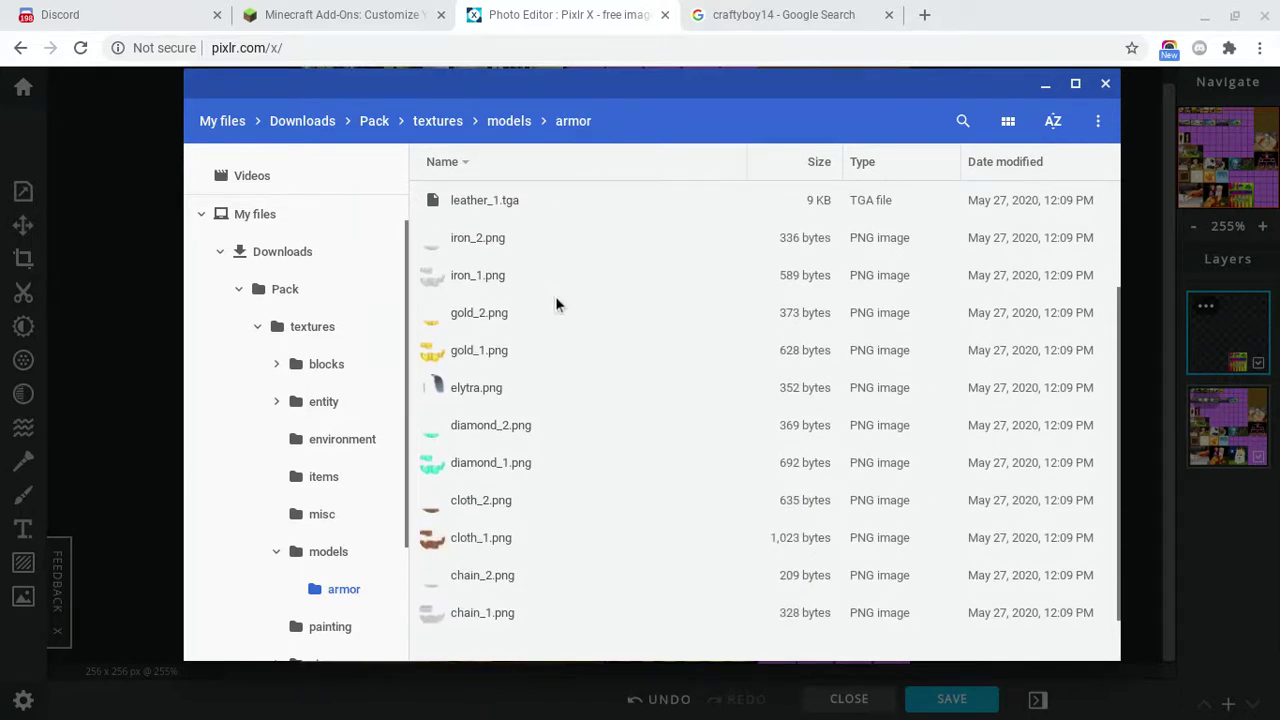
pyautogui.scroll(-1, 557, 304)
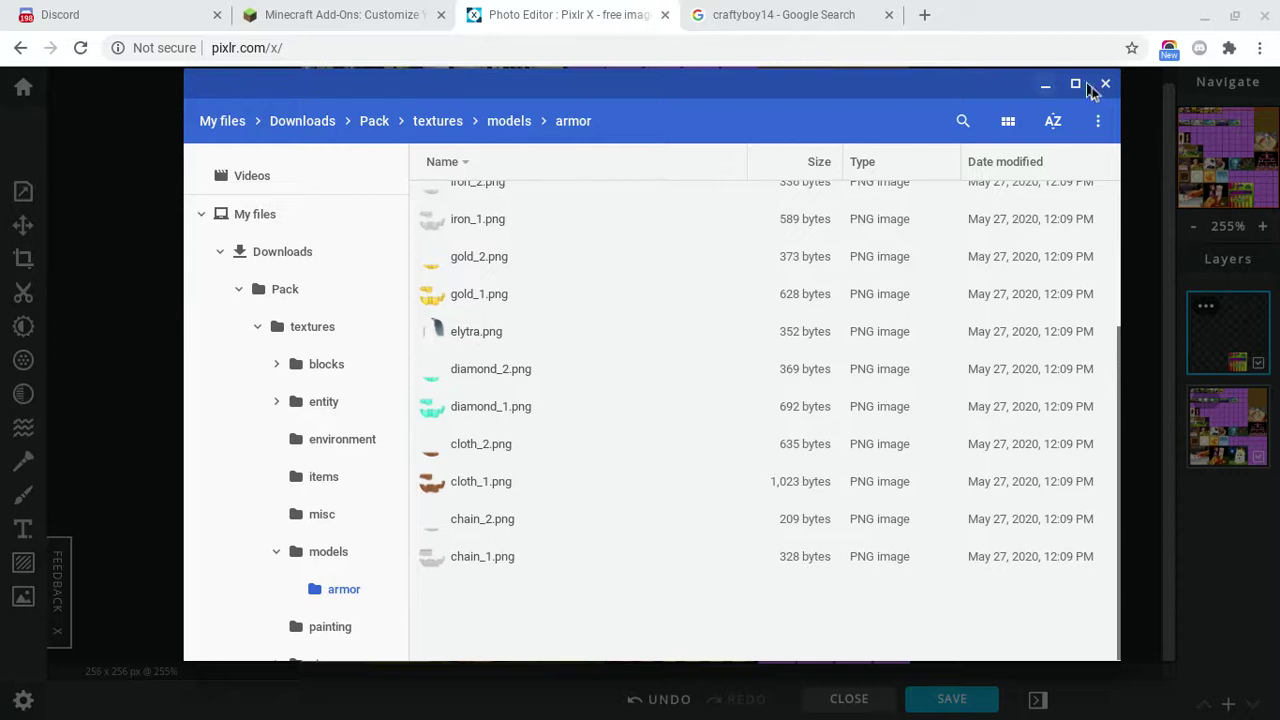
pyautogui.scroll(3, 533, 318)
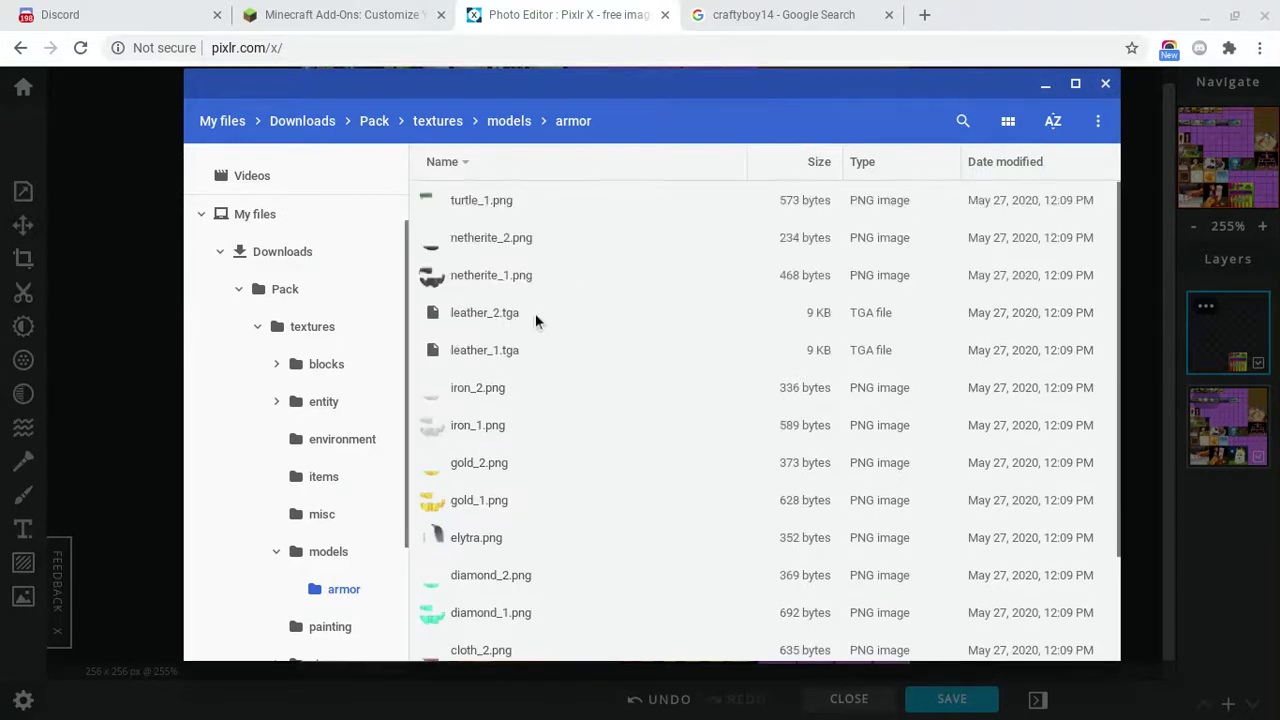
pyautogui.scroll(-3, 530, 330)
pyautogui.click(507, 352)
pyautogui.keyDown('shift'); pyautogui.click(490, 389); pyautogui.keyUp('shift')
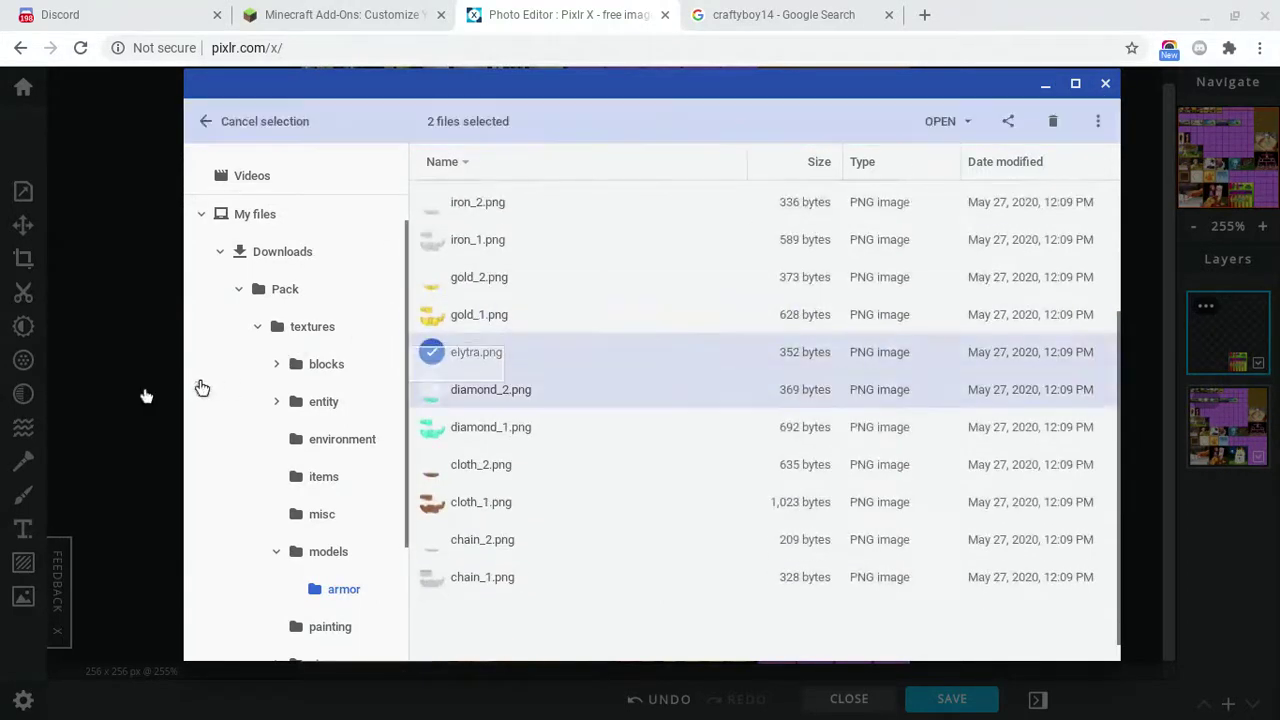
pyautogui.click(524, 343)
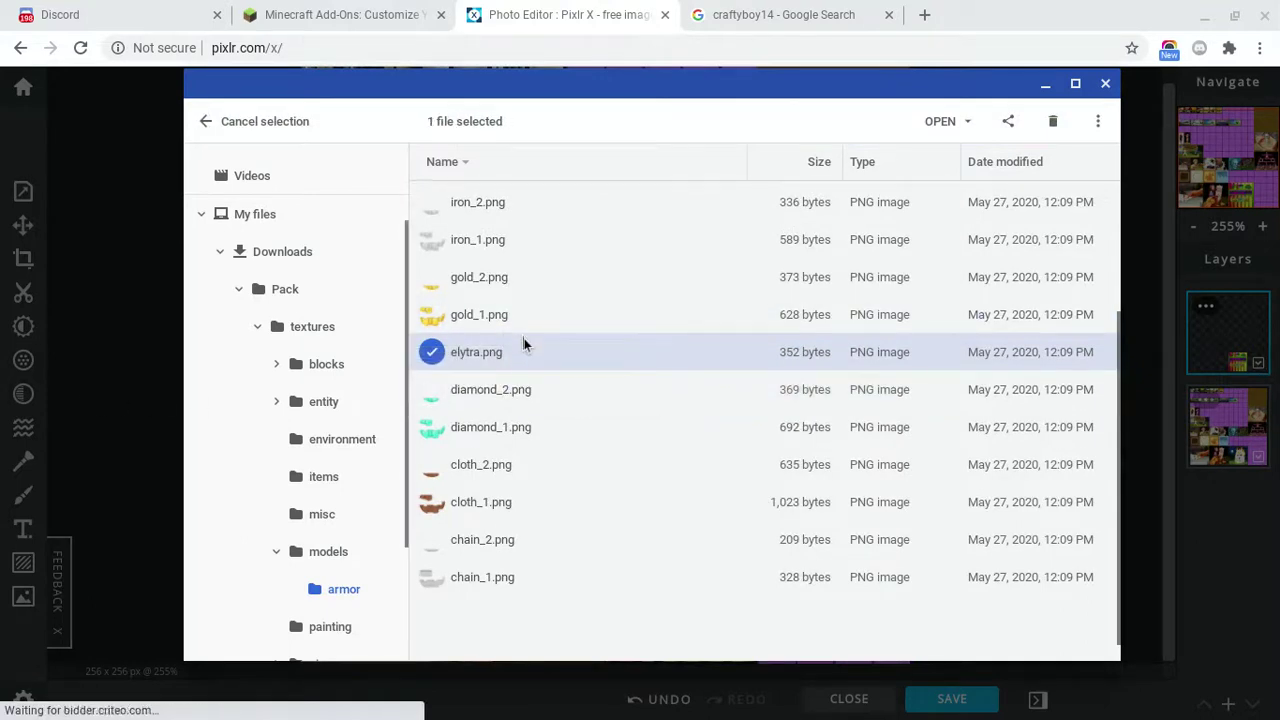
pyautogui.moveTo(518, 360)
pyautogui.mouseDown()
pyautogui.moveTo(402, 352)
pyautogui.moveTo(135, 378)
pyautogui.moveTo(355, 382)
pyautogui.moveTo(514, 352)
pyautogui.mouseUp()
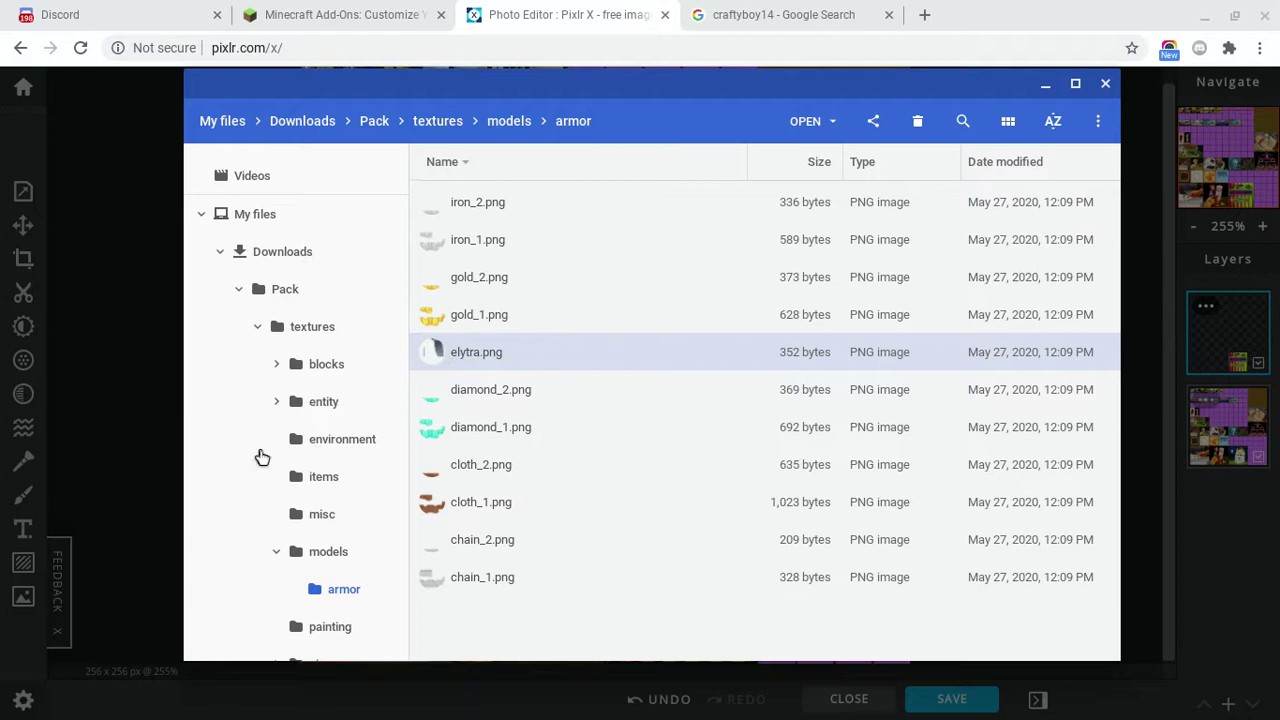
pyautogui.click(495, 468)
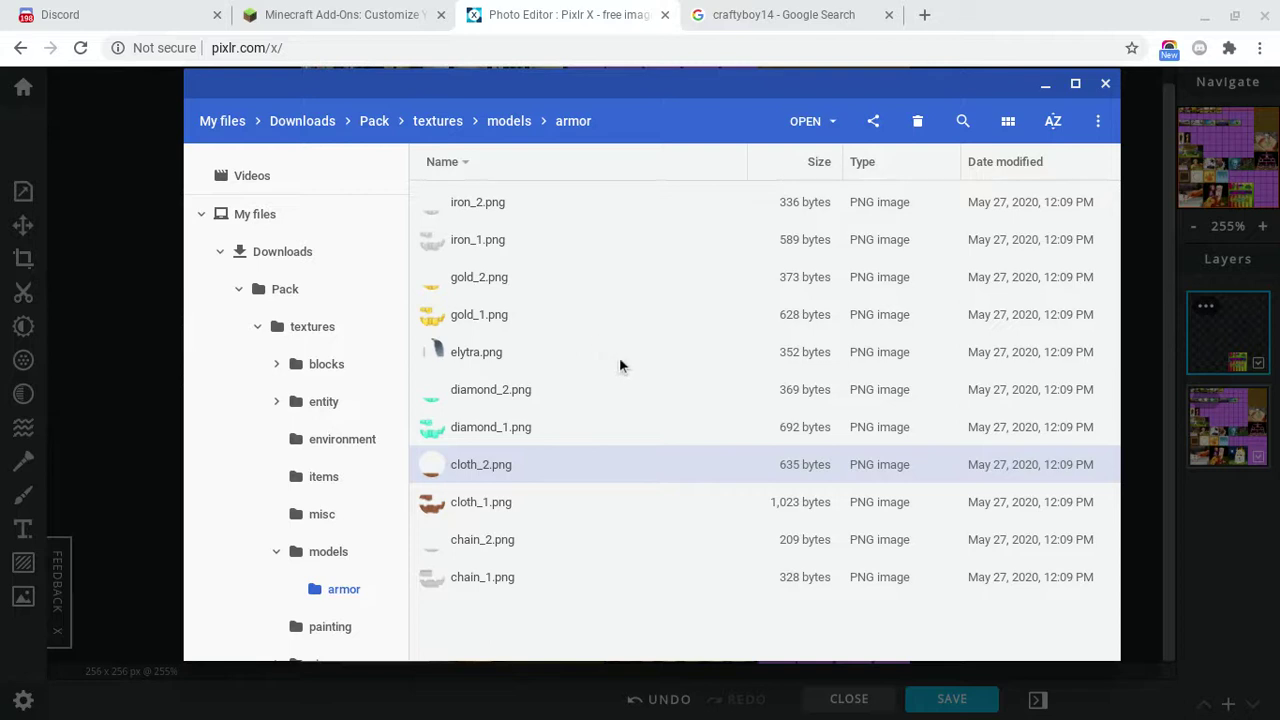
# - Browse the environment, items, misc, blocks, models, armor and painting texture folders
pyautogui.scroll(2, 620, 366)
pyautogui.click(290, 437)
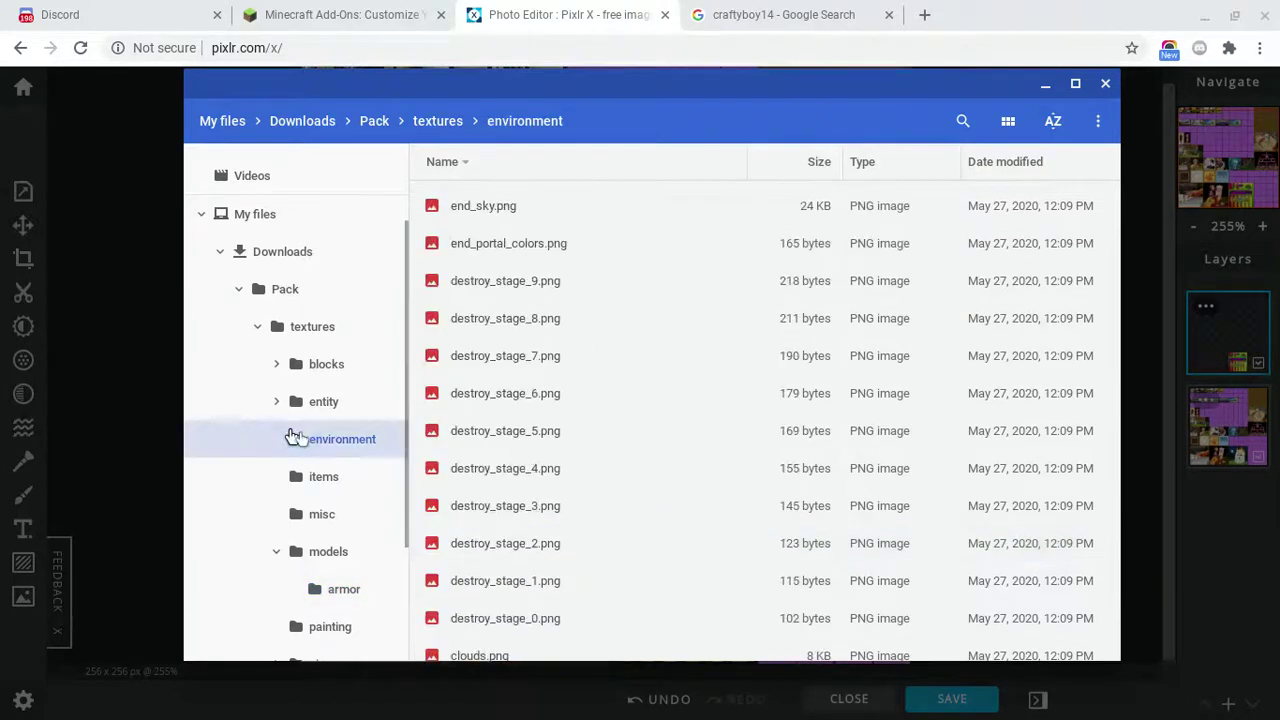
pyautogui.scroll(-2, 528, 262)
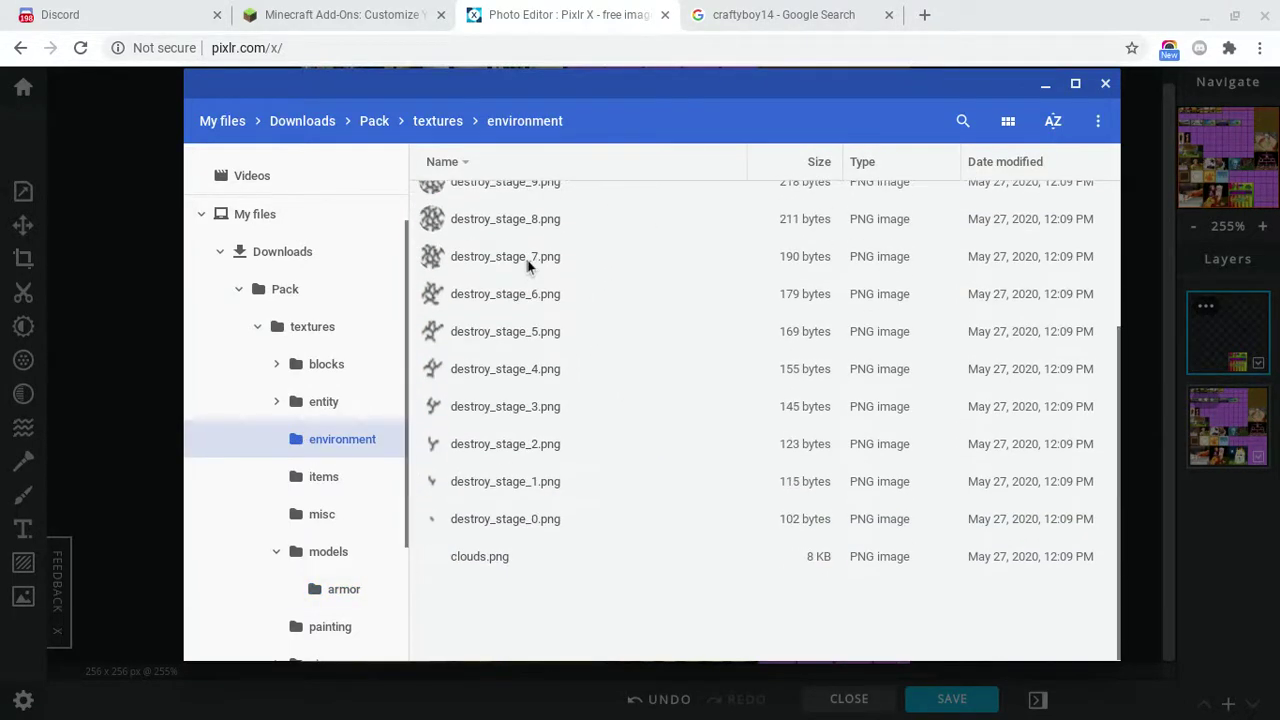
pyautogui.scroll(3, 503, 429)
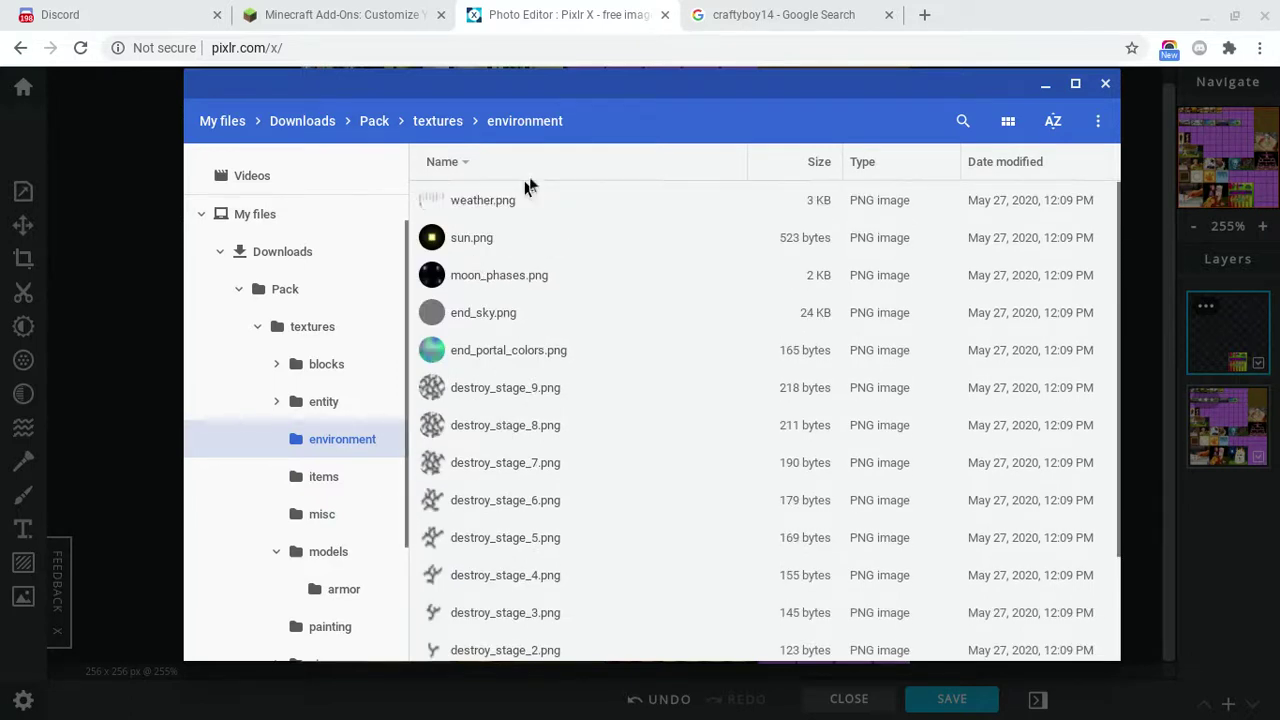
pyautogui.click(323, 477)
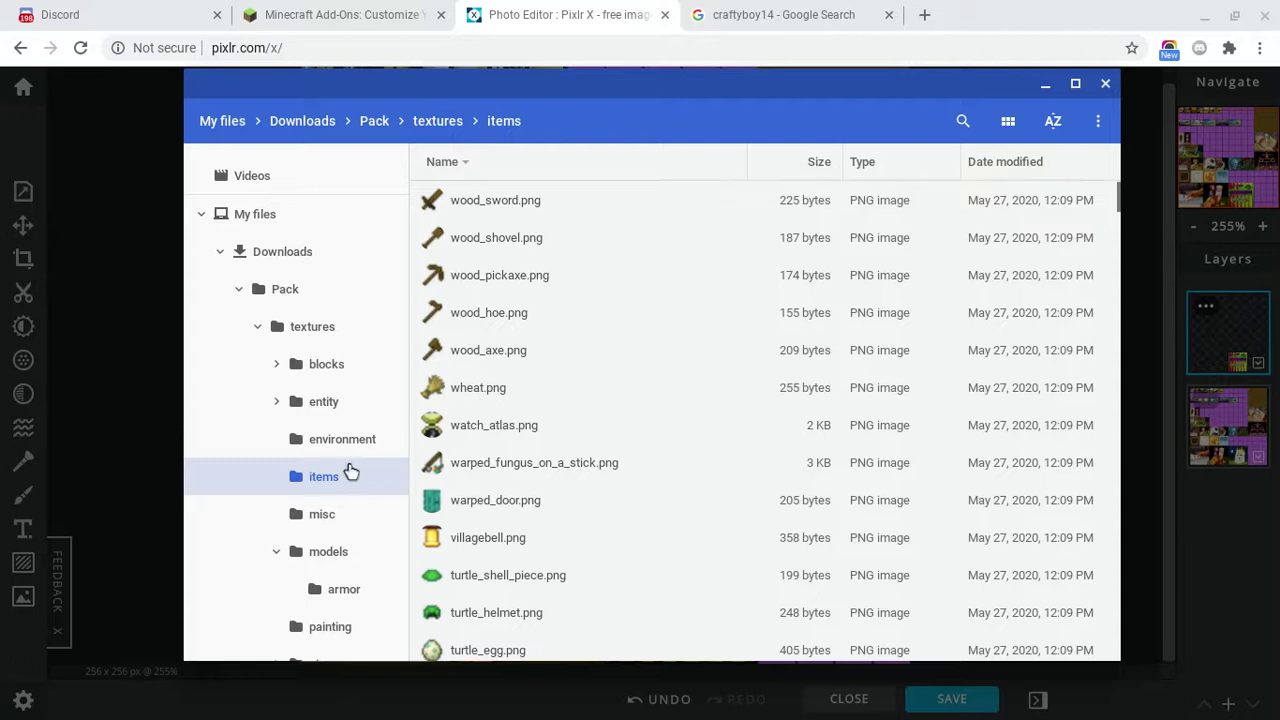
pyautogui.click(323, 510)
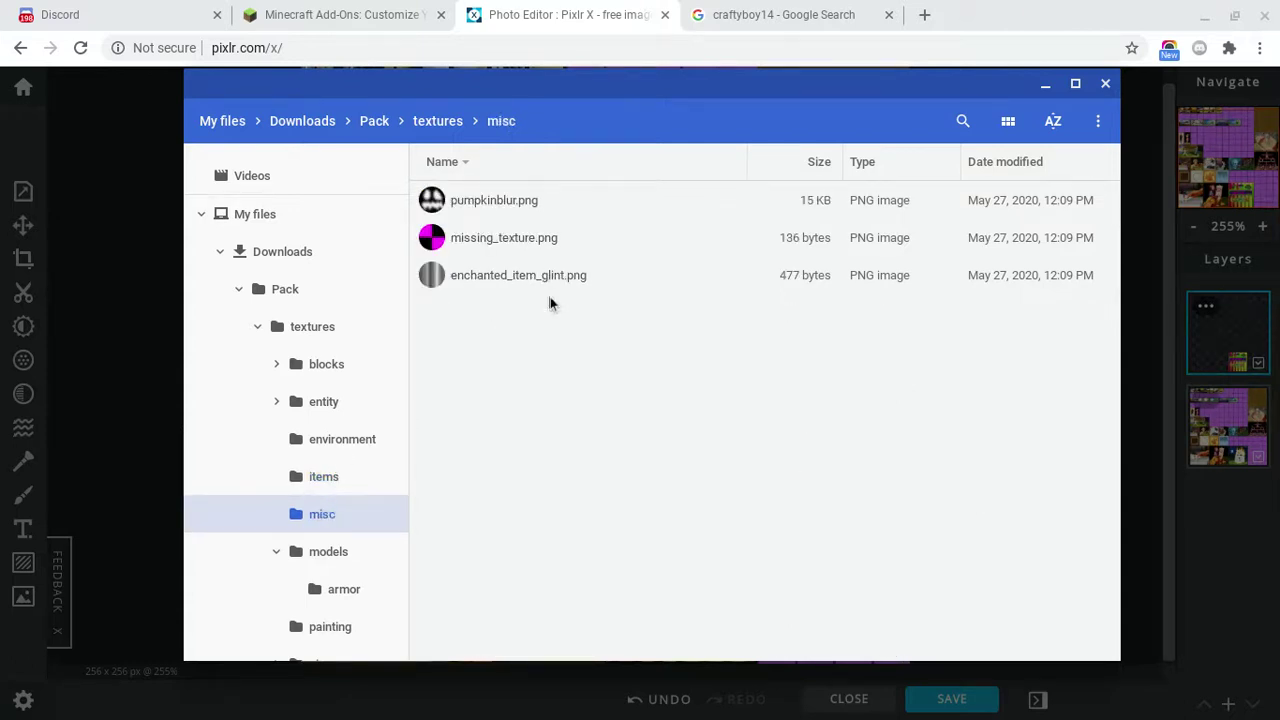
pyautogui.click(340, 439)
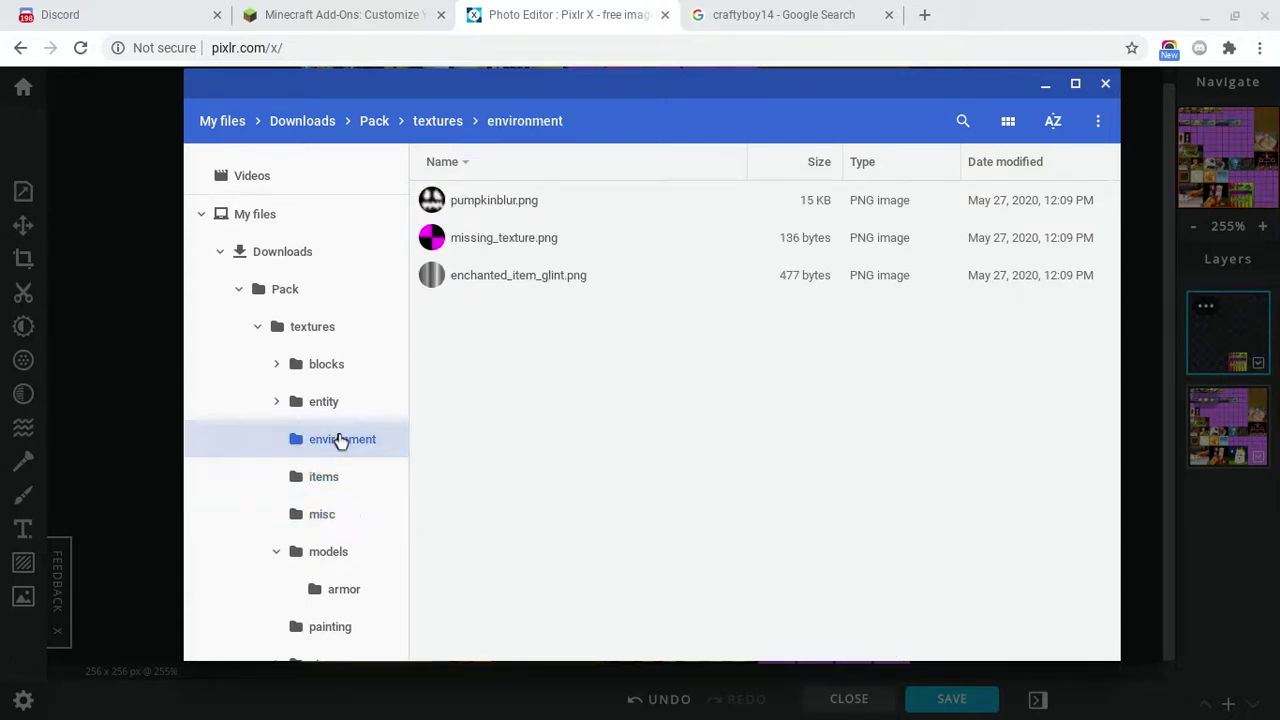
pyautogui.click(340, 365)
pyautogui.click(320, 327)
pyautogui.click(312, 366)
pyautogui.scroll(-1, 277, 377)
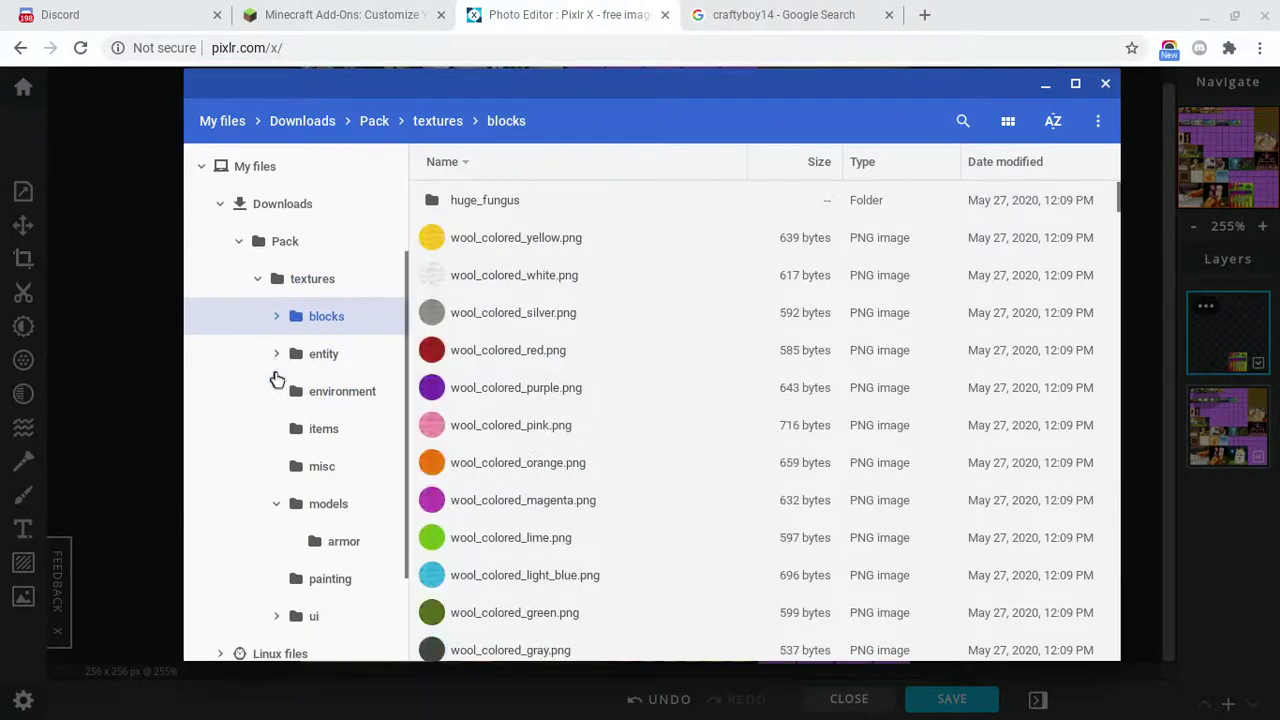
pyautogui.click(277, 315)
pyautogui.click(277, 315)
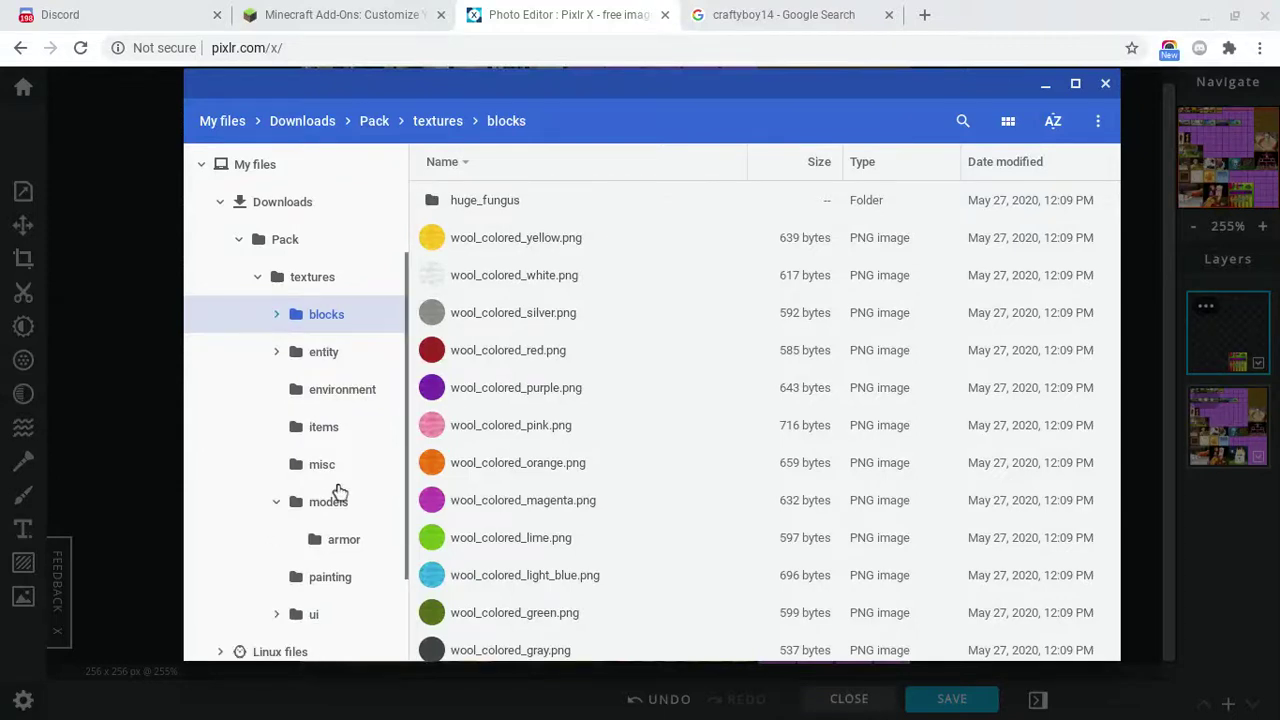
pyautogui.click(320, 464)
pyautogui.click(318, 427)
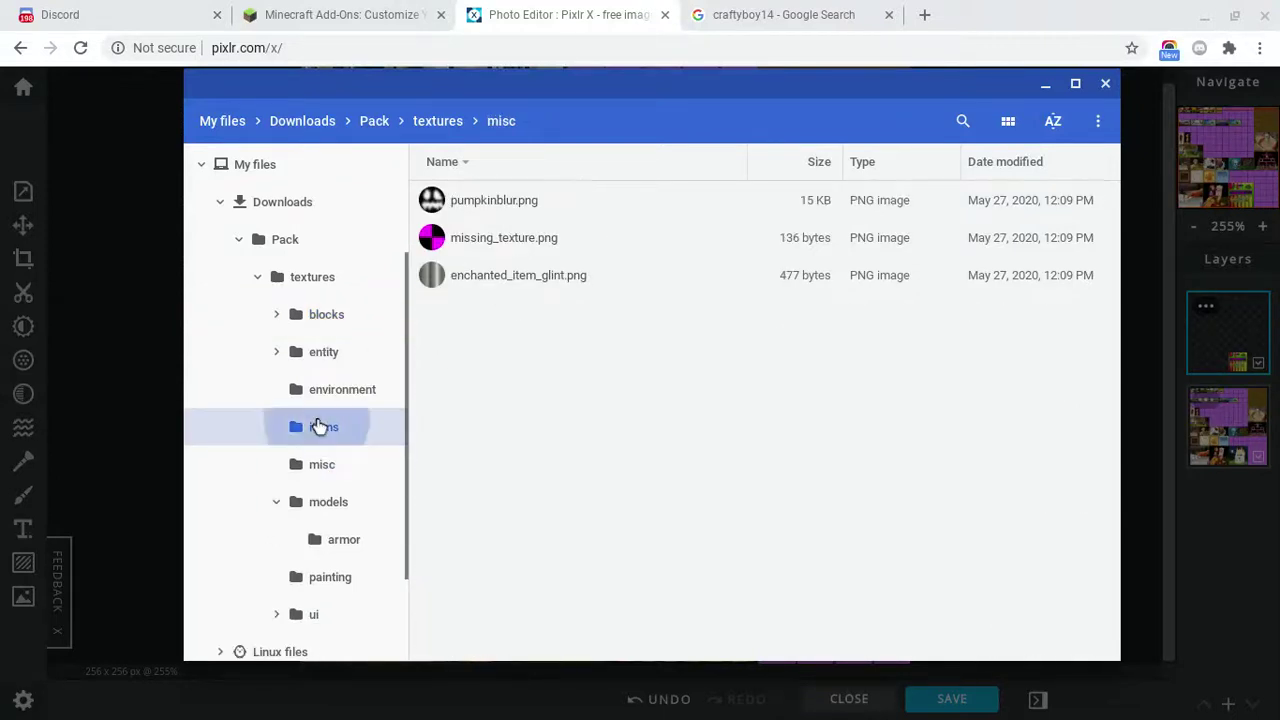
pyautogui.click(328, 502)
pyautogui.click(338, 545)
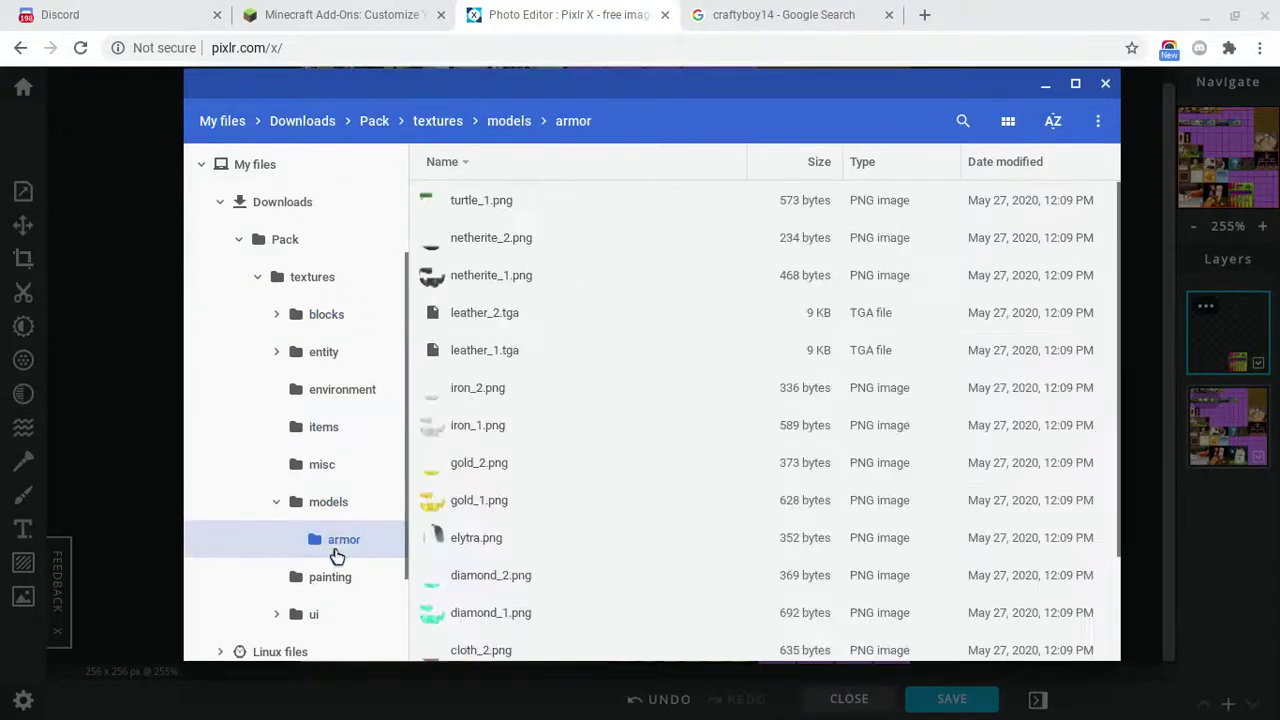
pyautogui.click(334, 577)
# - Scroll through the ui folder's PNG images, then open the blocks folder
pyautogui.scroll(-2, 336, 578)
pyautogui.click(299, 518)
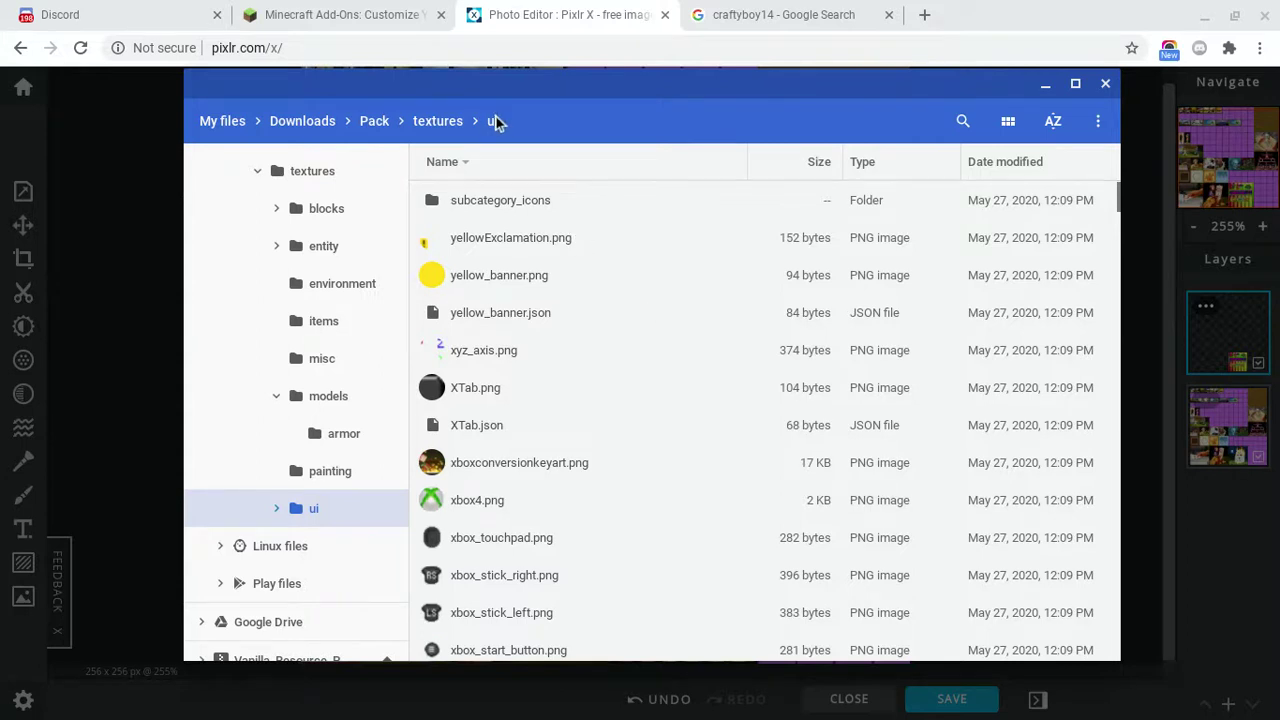
pyautogui.scroll(-2, 638, 440)
pyautogui.scroll(-10, 638, 440)
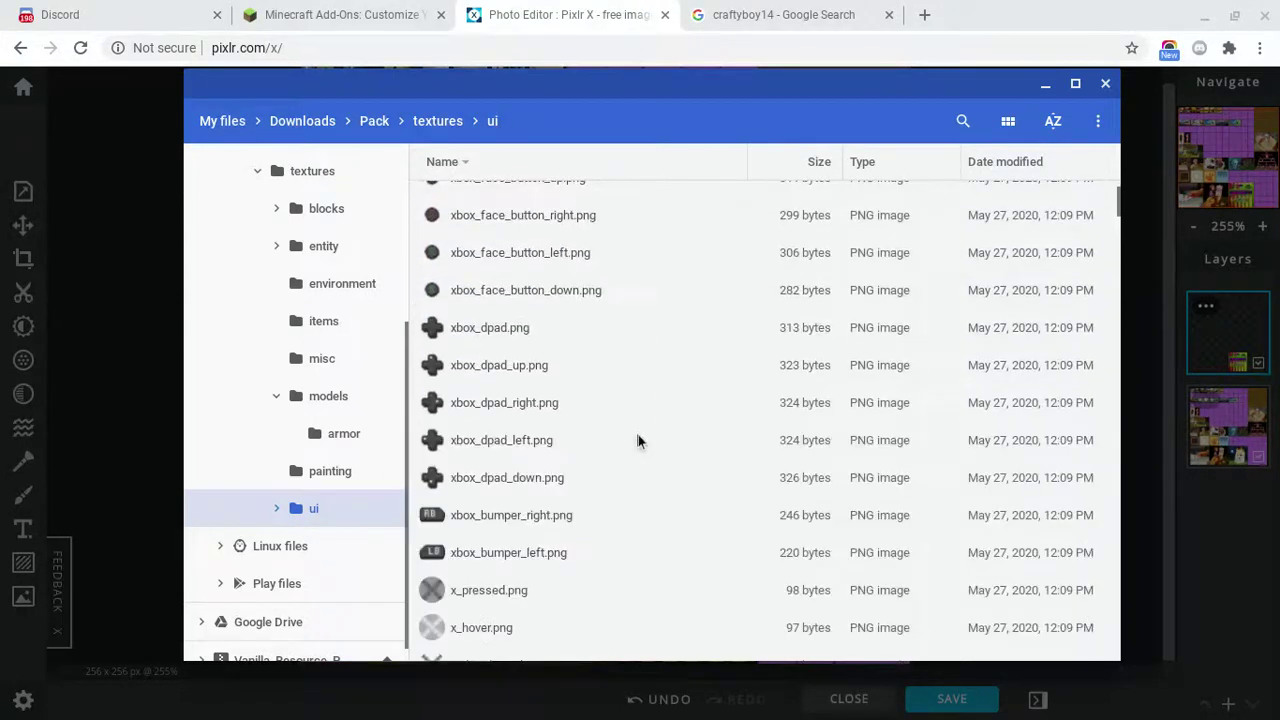
pyautogui.scroll(-5, 526, 437)
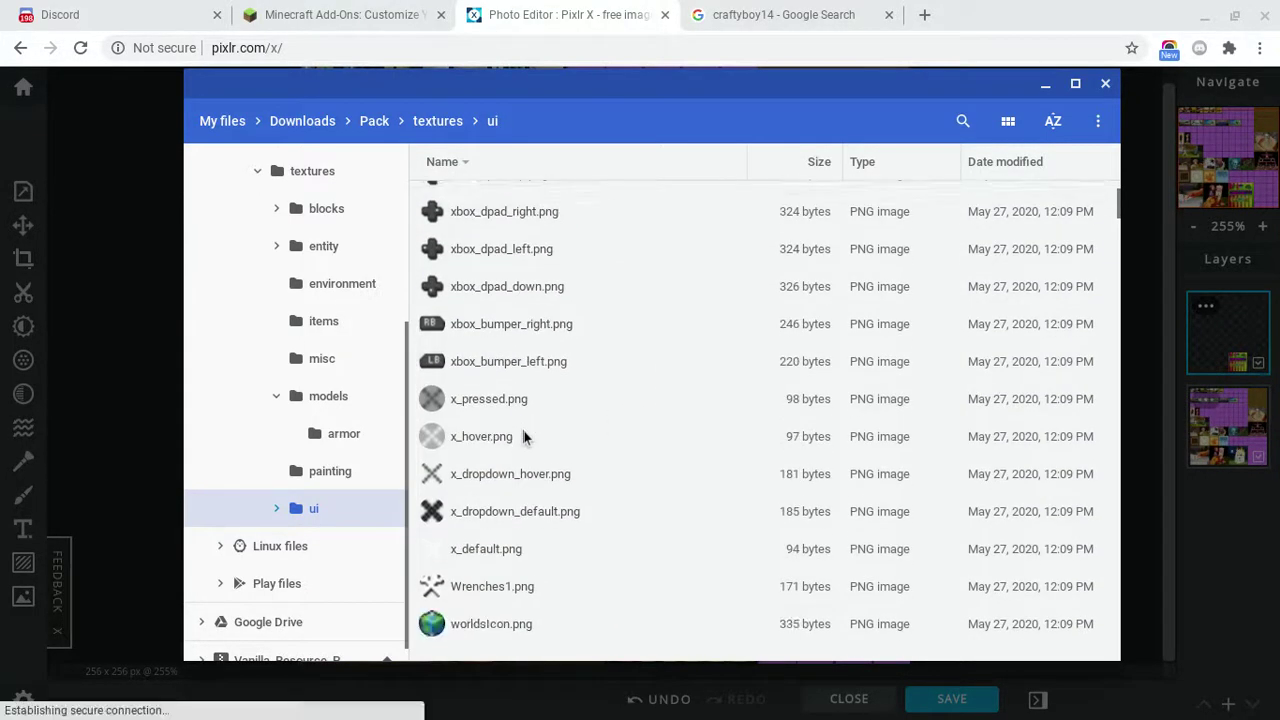
pyautogui.scroll(-5, 524, 437)
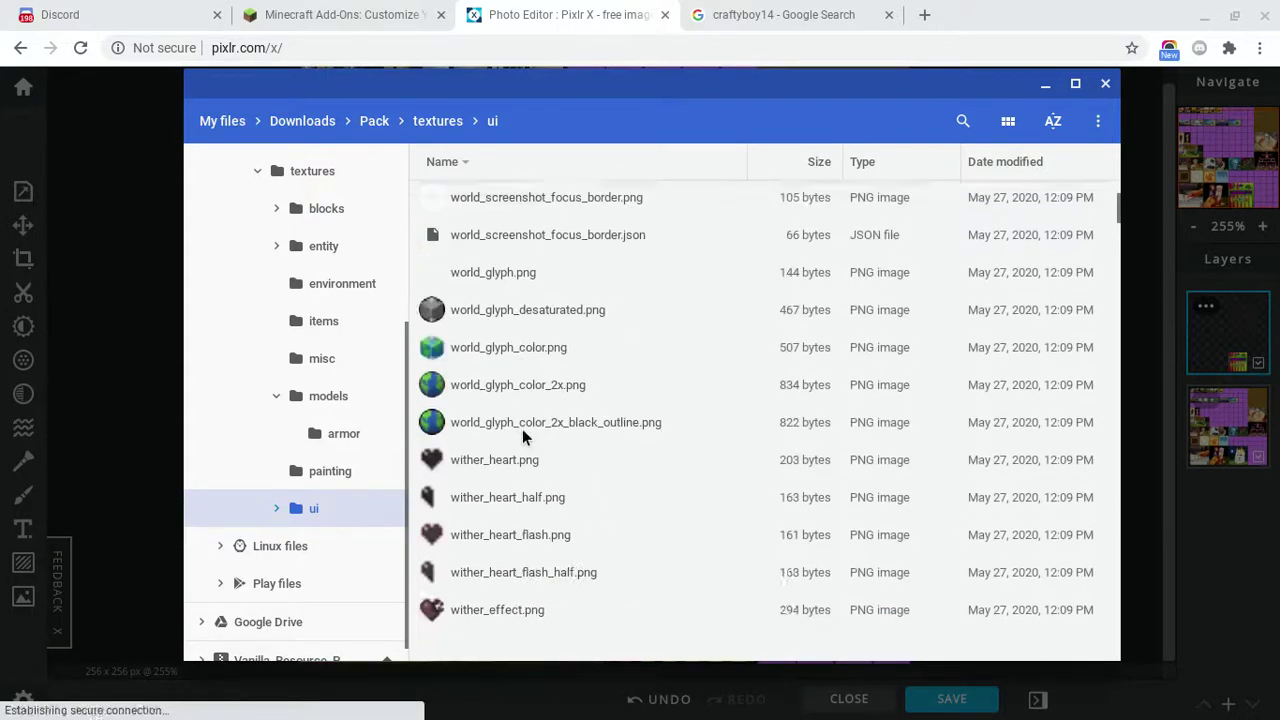
pyautogui.scroll(-2, 522, 433)
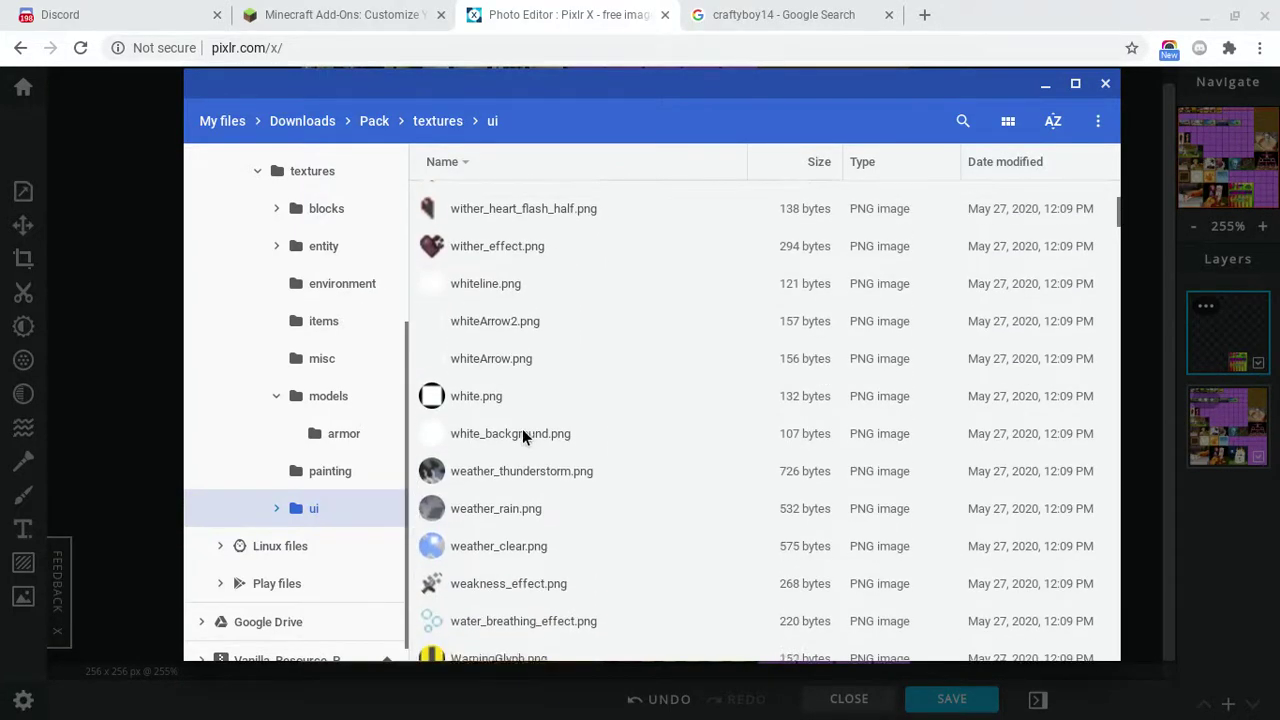
pyautogui.scroll(-3, 522, 435)
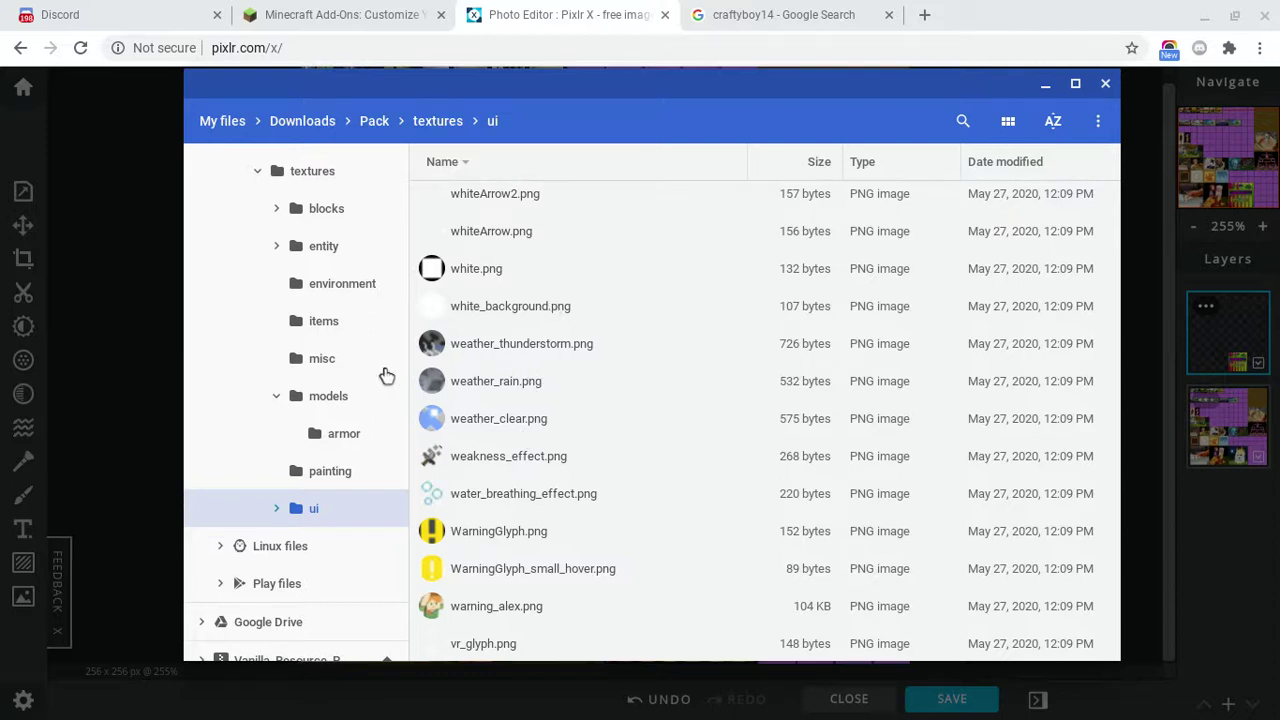
pyautogui.click(329, 212)
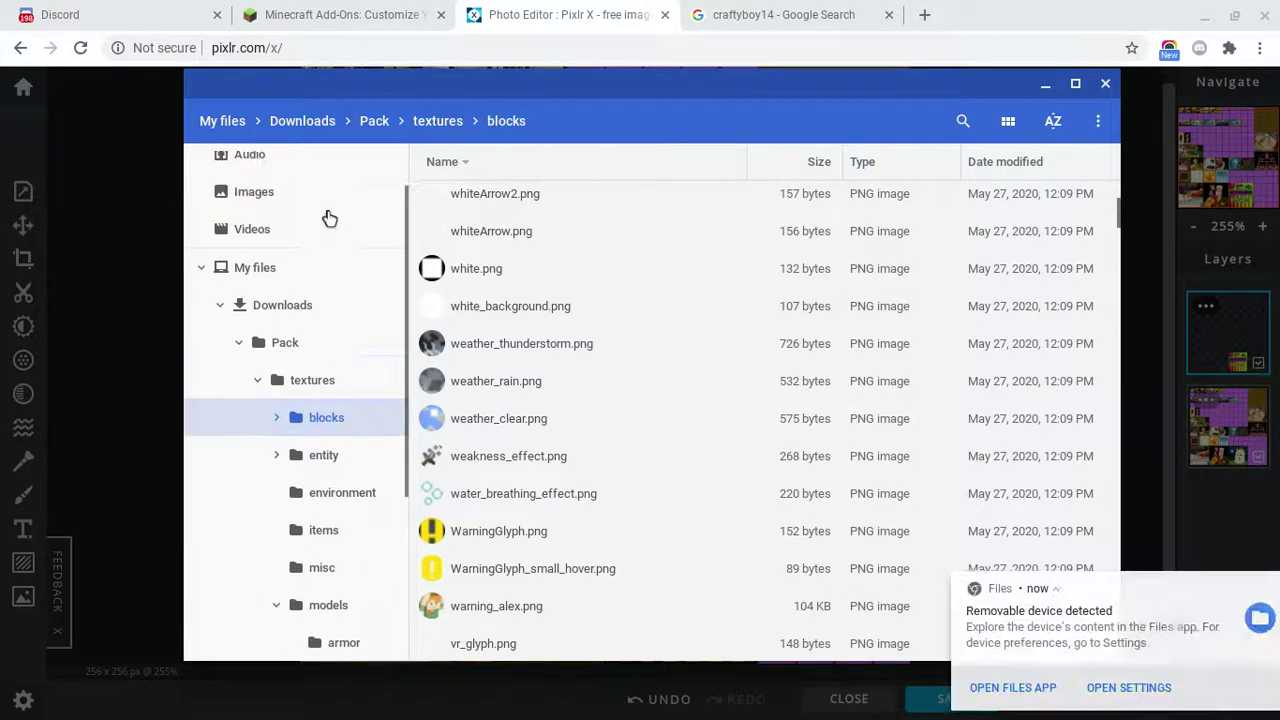
# - Go up to Downloads and zip the Pack folder into Pack.zip
pyautogui.click(289, 340)
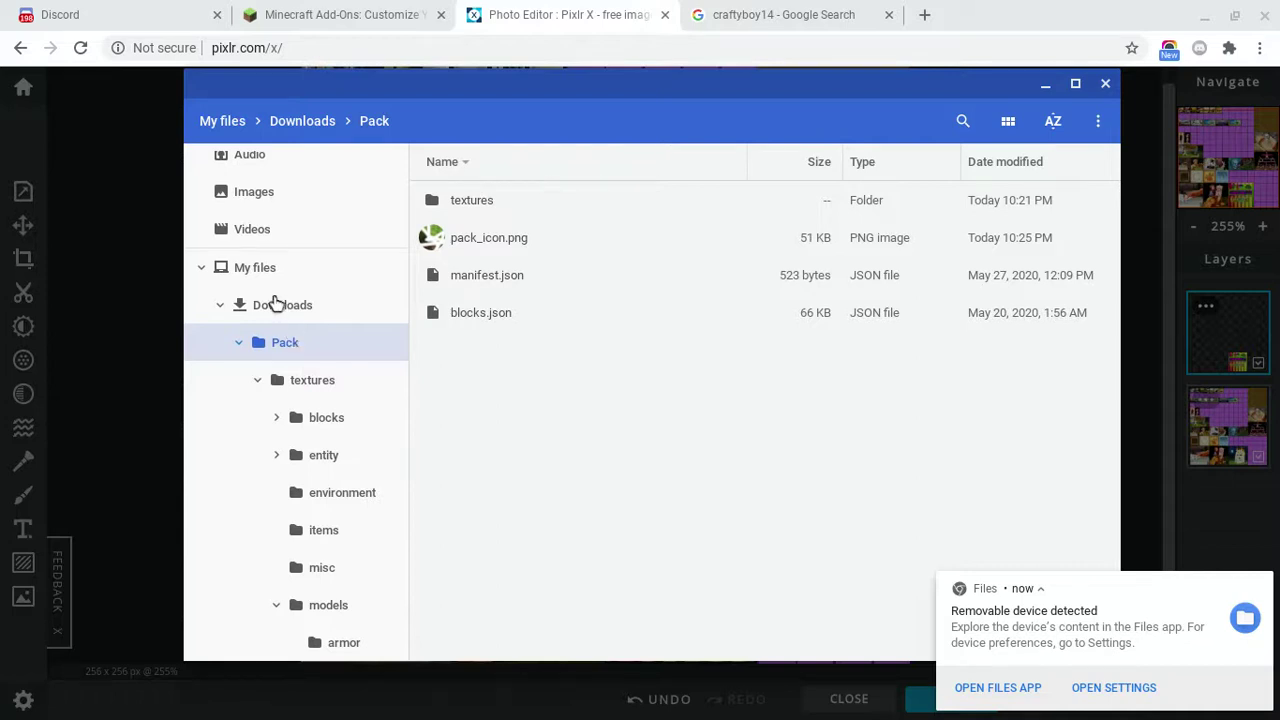
pyautogui.click(270, 304)
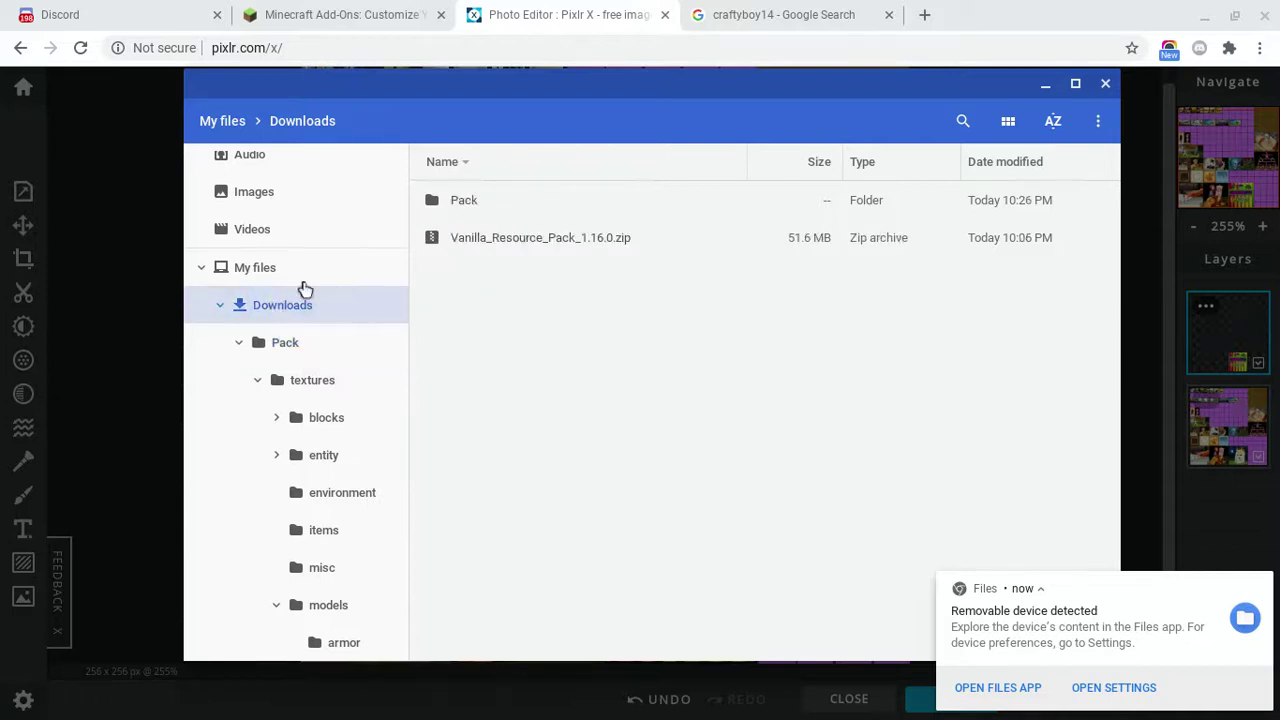
pyautogui.rightClick(498, 205)
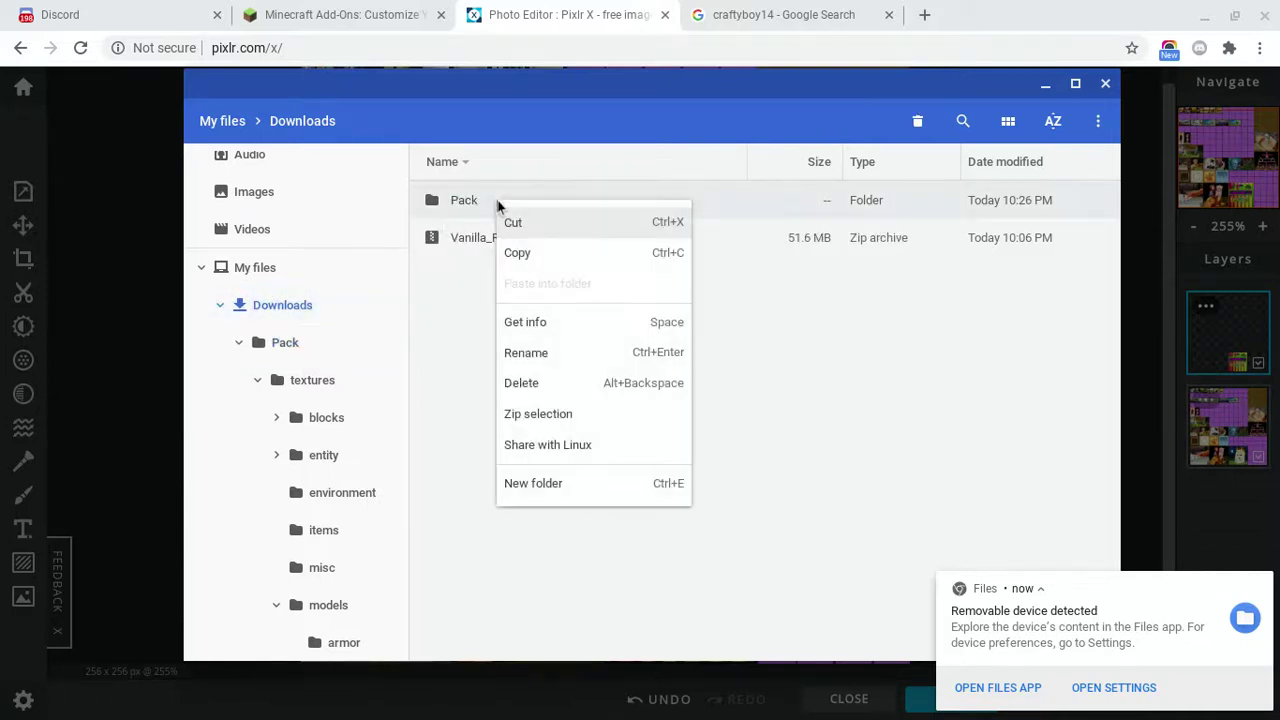
pyautogui.click(558, 416)
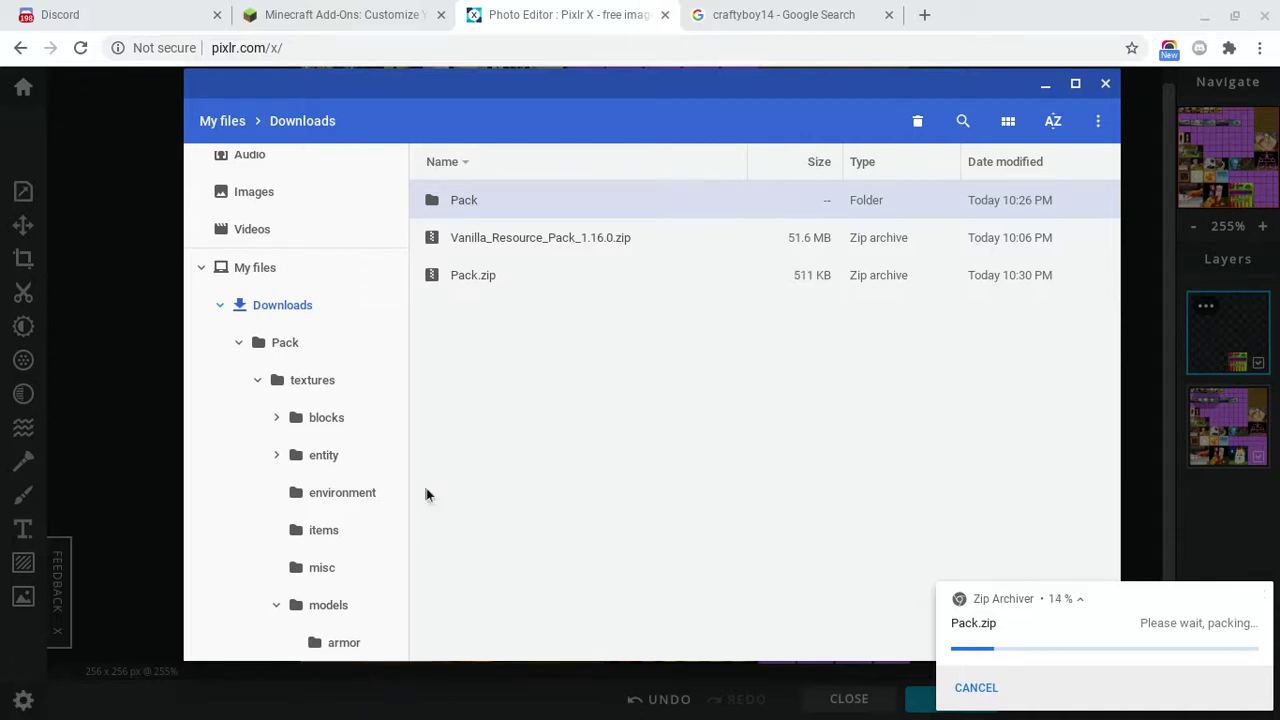
pyautogui.scroll(-5, 192, 502)
# - Open the USB Drive showing Crafty_Pack_1.16 and Crafty_Pack_V1.zip
pyautogui.click(288, 605)
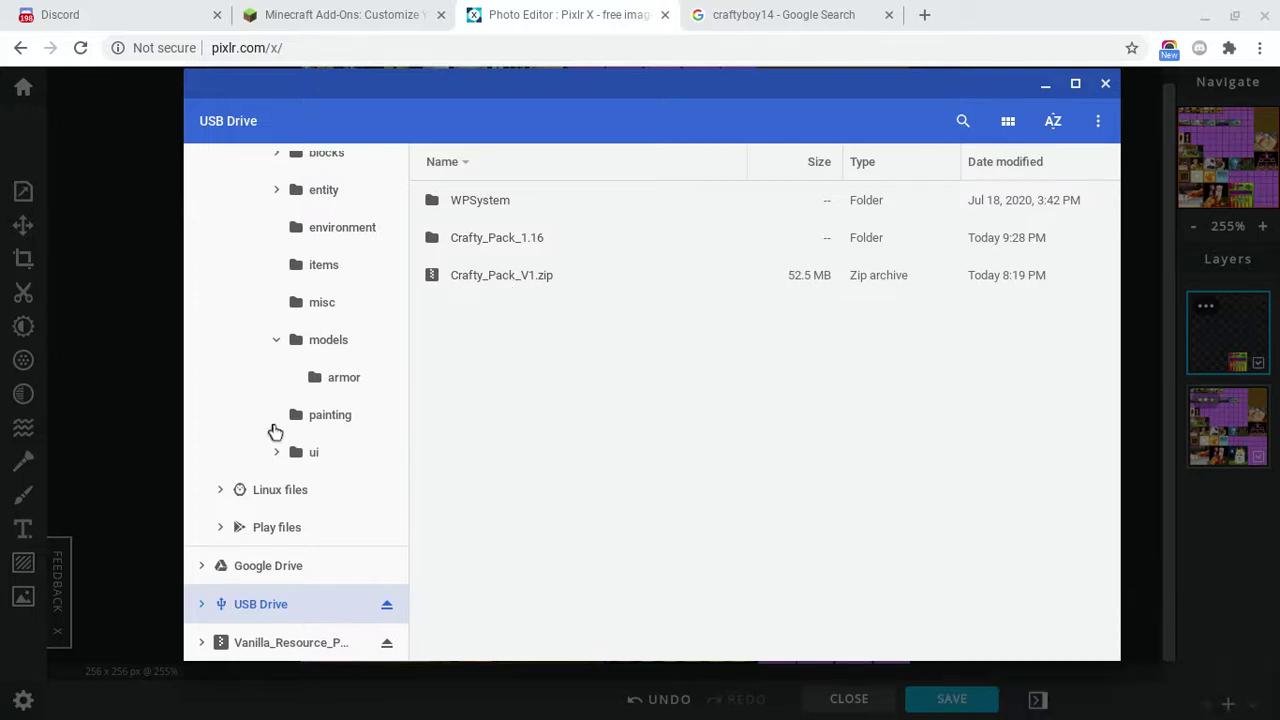
pyautogui.scroll(5, 275, 432)
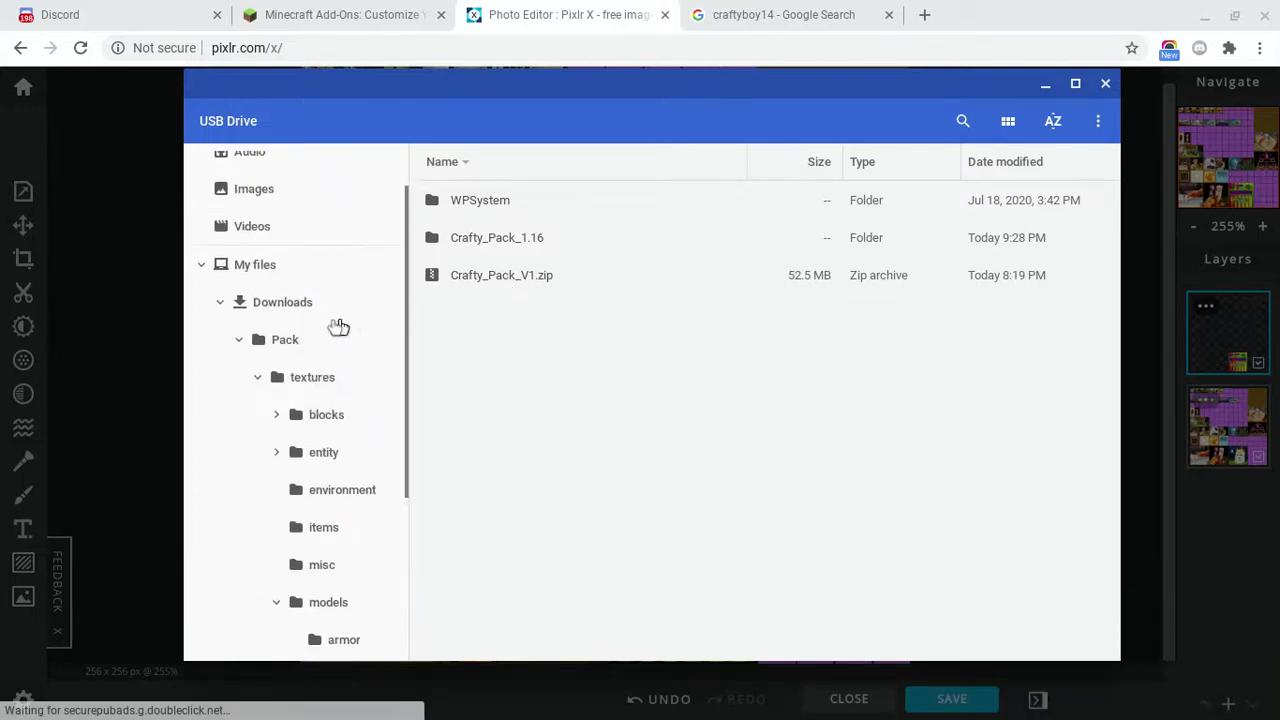
# - Copy Pack.zip from Downloads and paste it onto the USB Drive beside Crafty_Pack_V1.zip
pyautogui.click(241, 343)
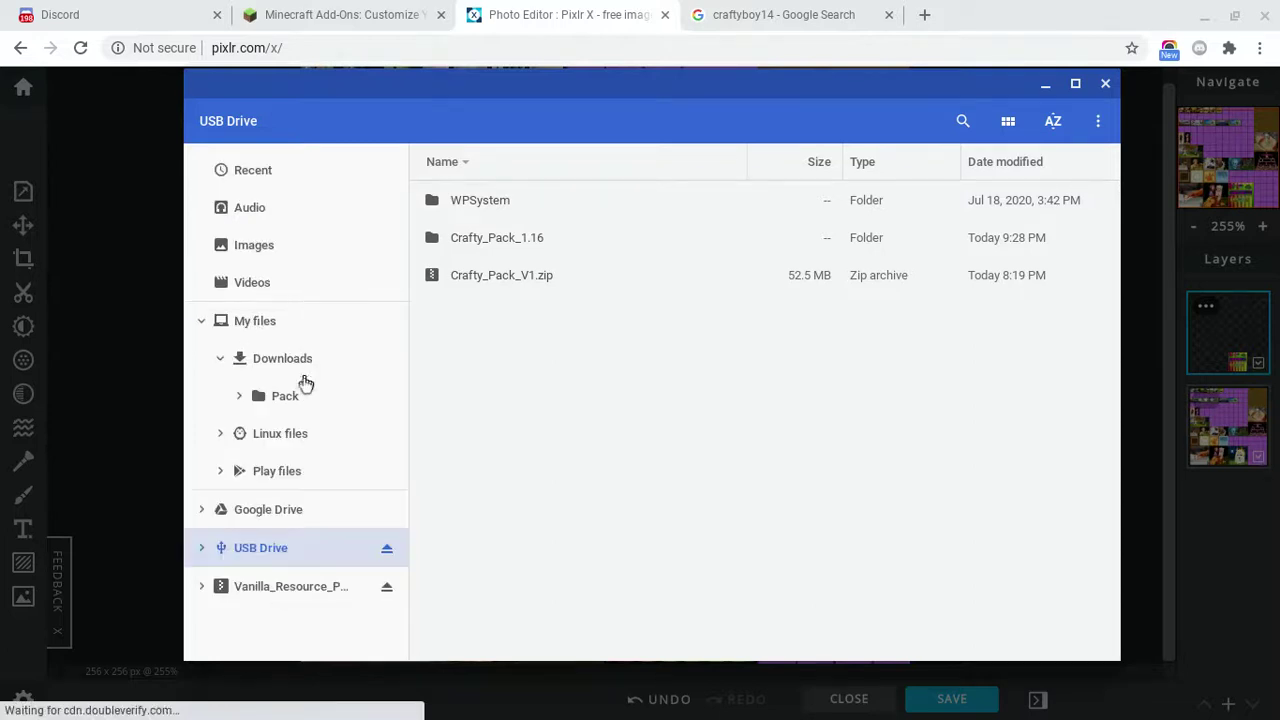
pyautogui.click(297, 360)
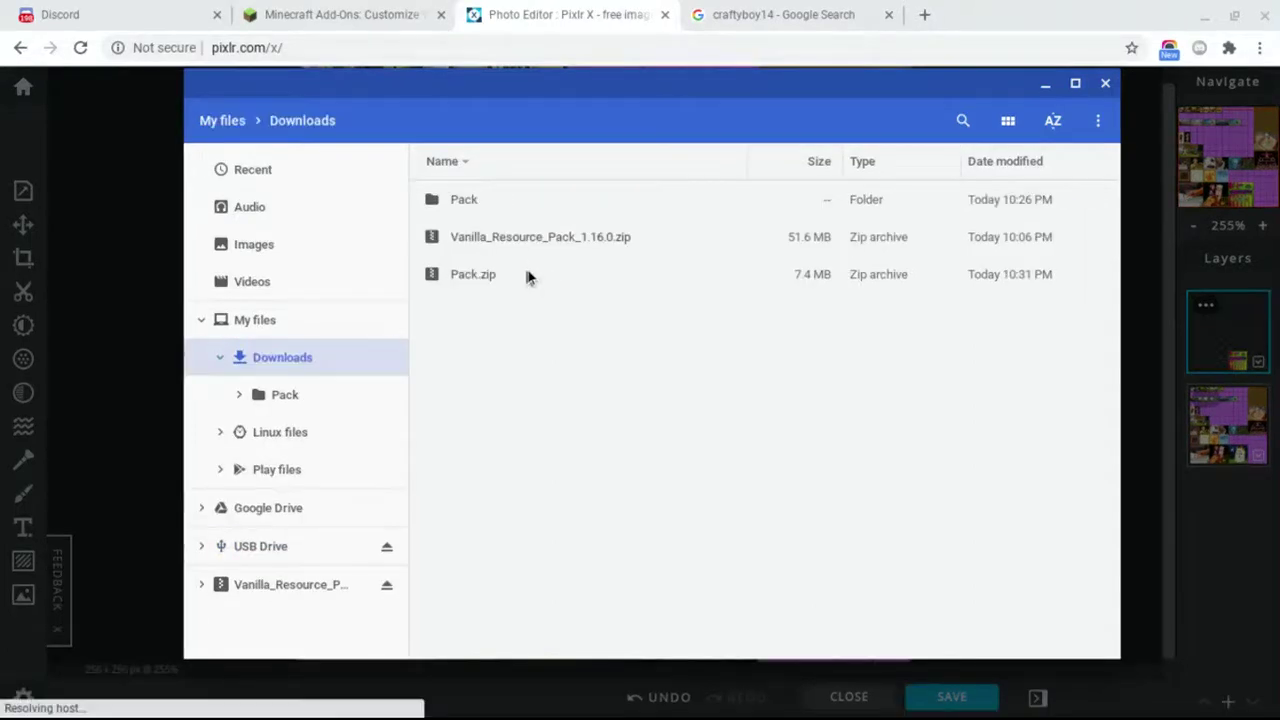
pyautogui.rightClick(528, 277)
pyautogui.click(583, 374)
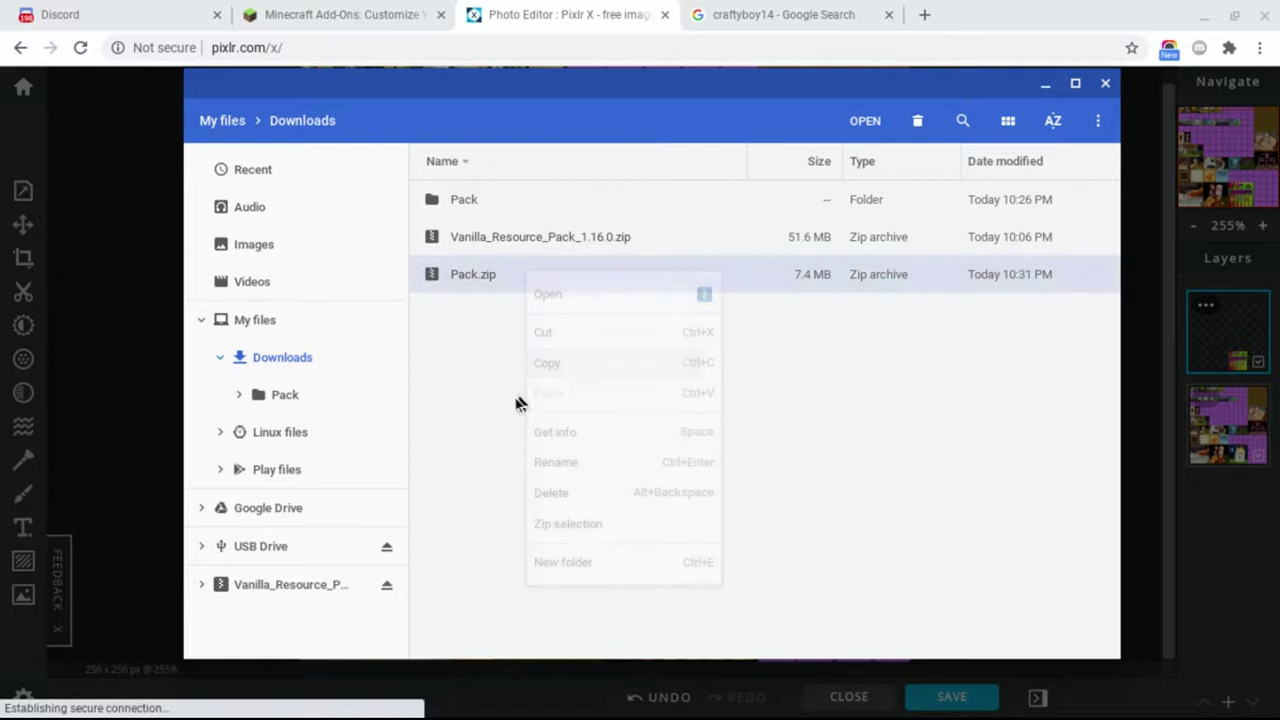
pyautogui.click(307, 548)
pyautogui.rightClick(657, 440)
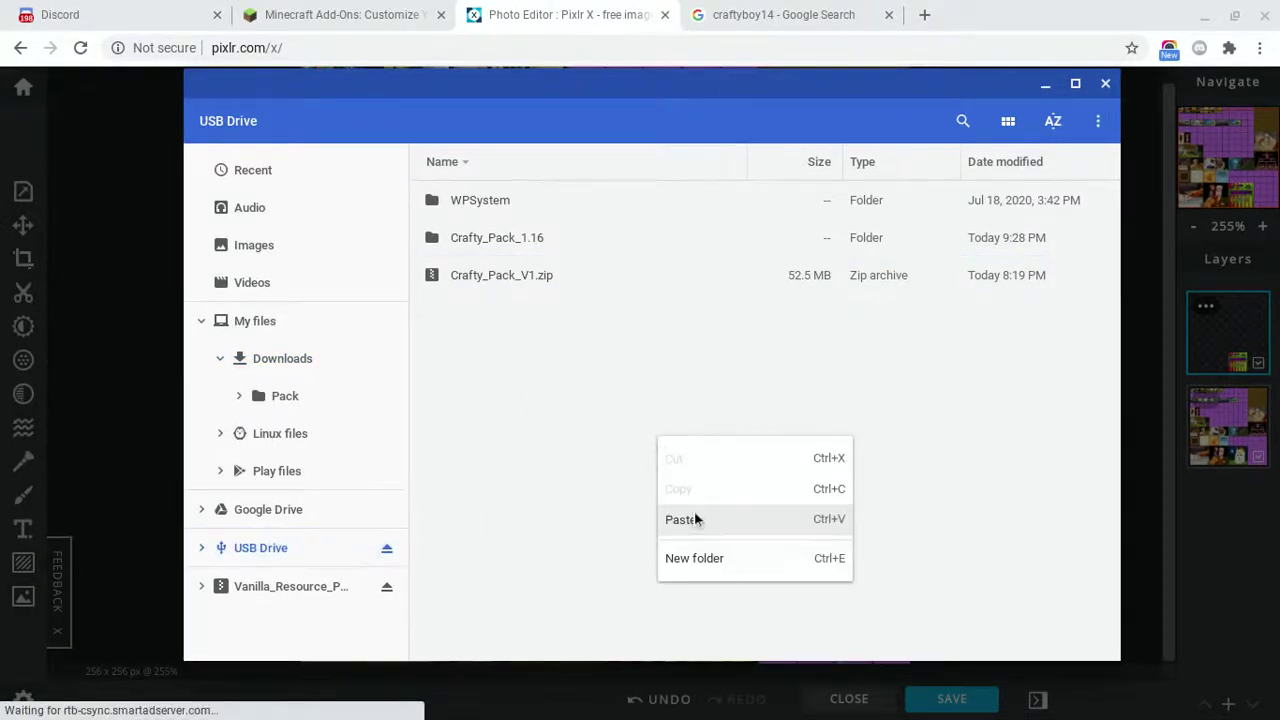
pyautogui.click(684, 519)
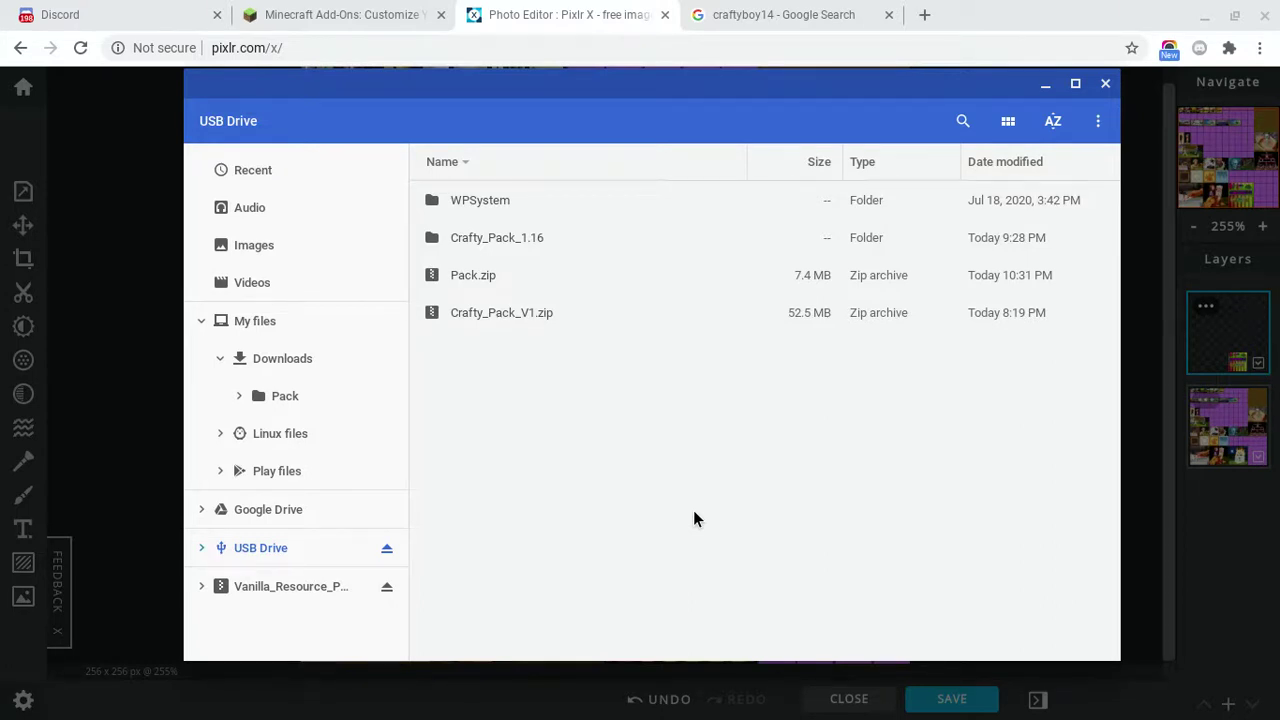
# - Open Pack.zip on the USB Drive and confirm it contains the Pack/textures folders
pyautogui.doubleClick(471, 273)
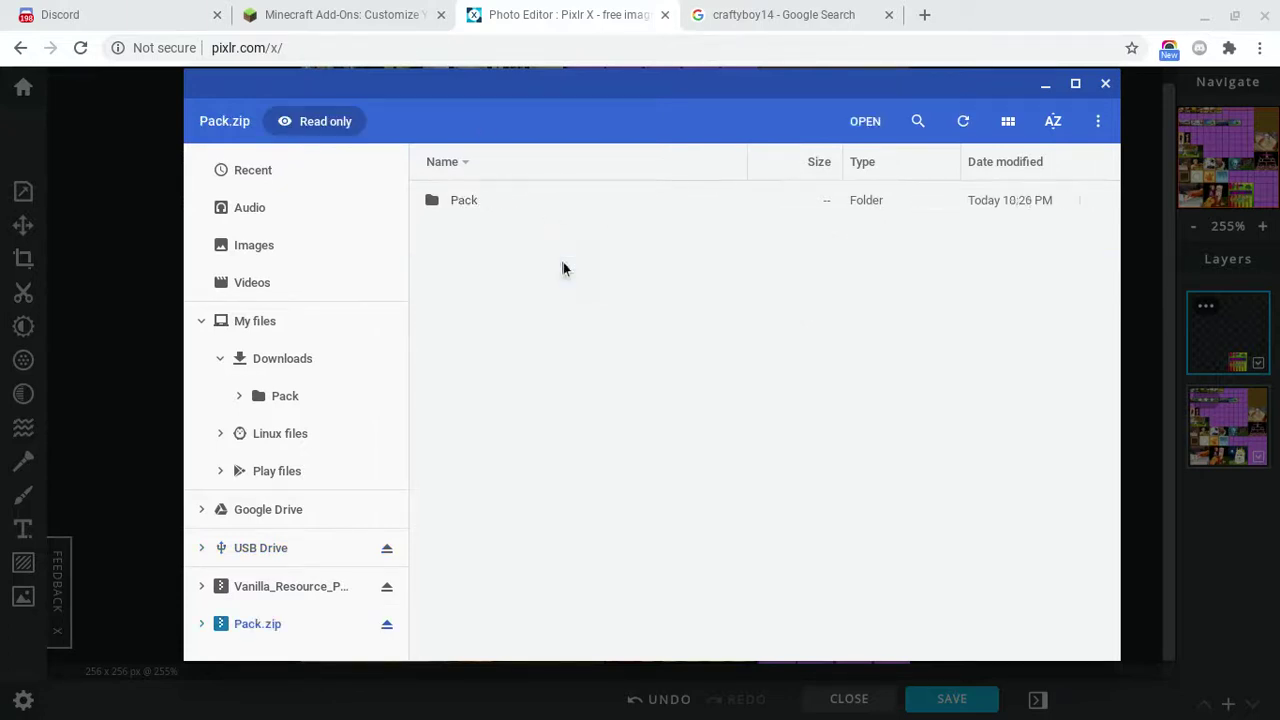
pyautogui.doubleClick(483, 210)
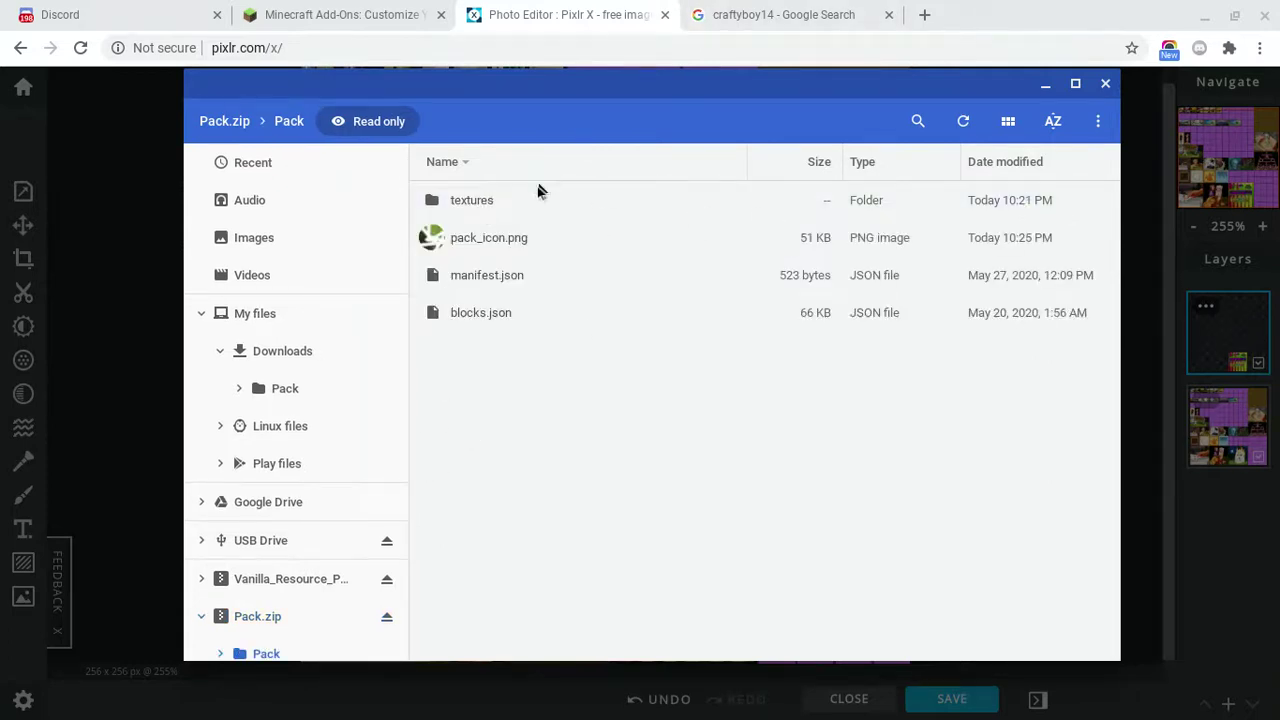
pyautogui.doubleClick(526, 202)
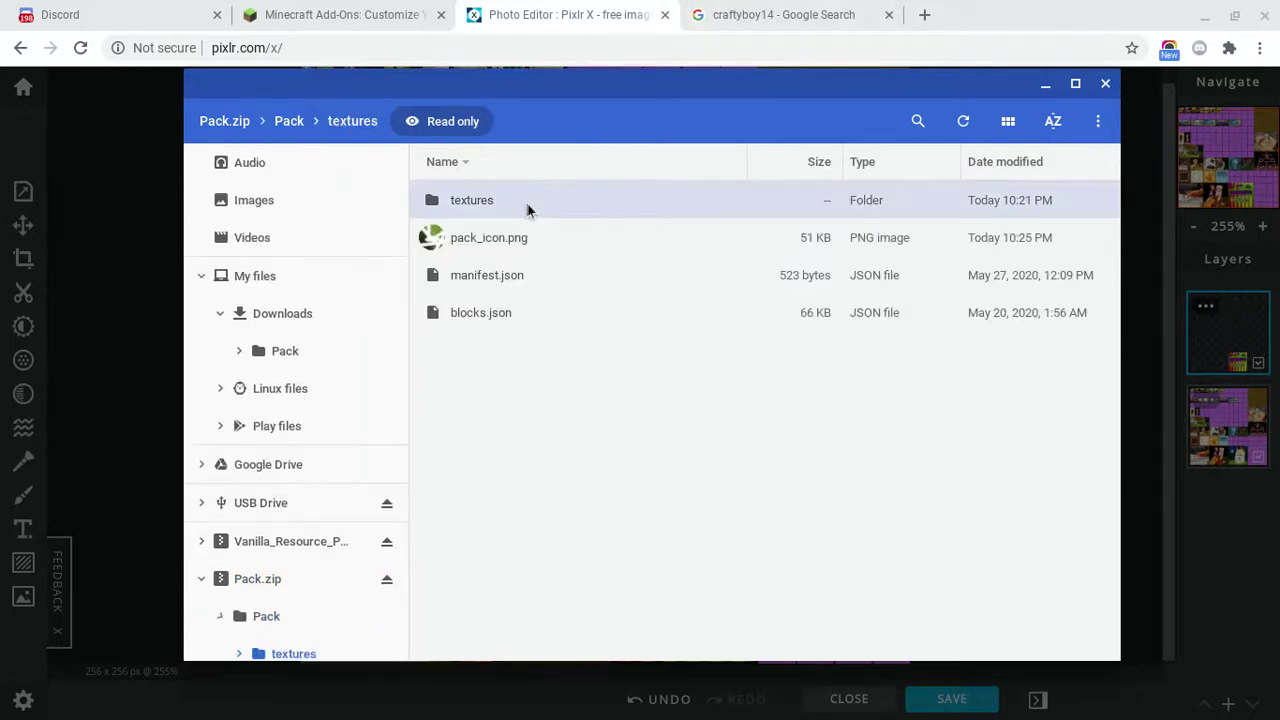
pyautogui.click(272, 579)
# - Look inside Vanilla_Resource_Pack, open the Crafty_Pack_1.16 folder on the USB Drive, then close Files
pyautogui.click(280, 545)
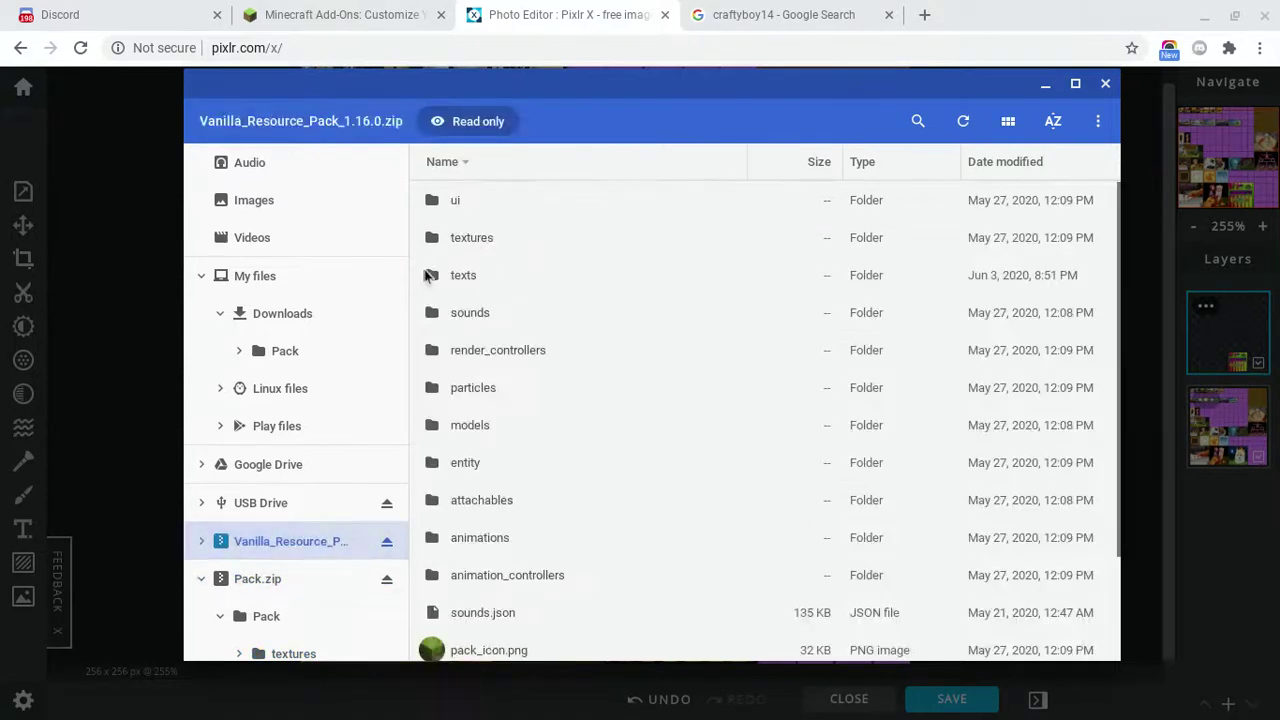
pyautogui.click(264, 501)
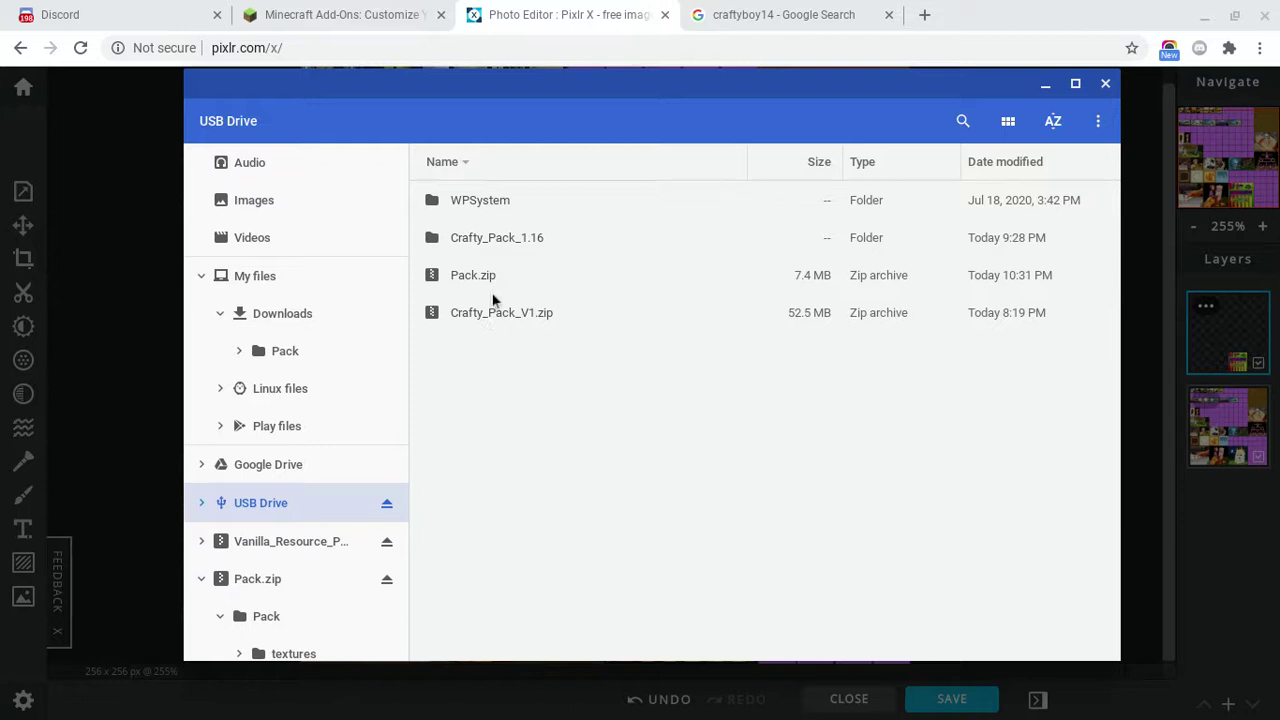
pyautogui.click(495, 312)
pyautogui.doubleClick(477, 237)
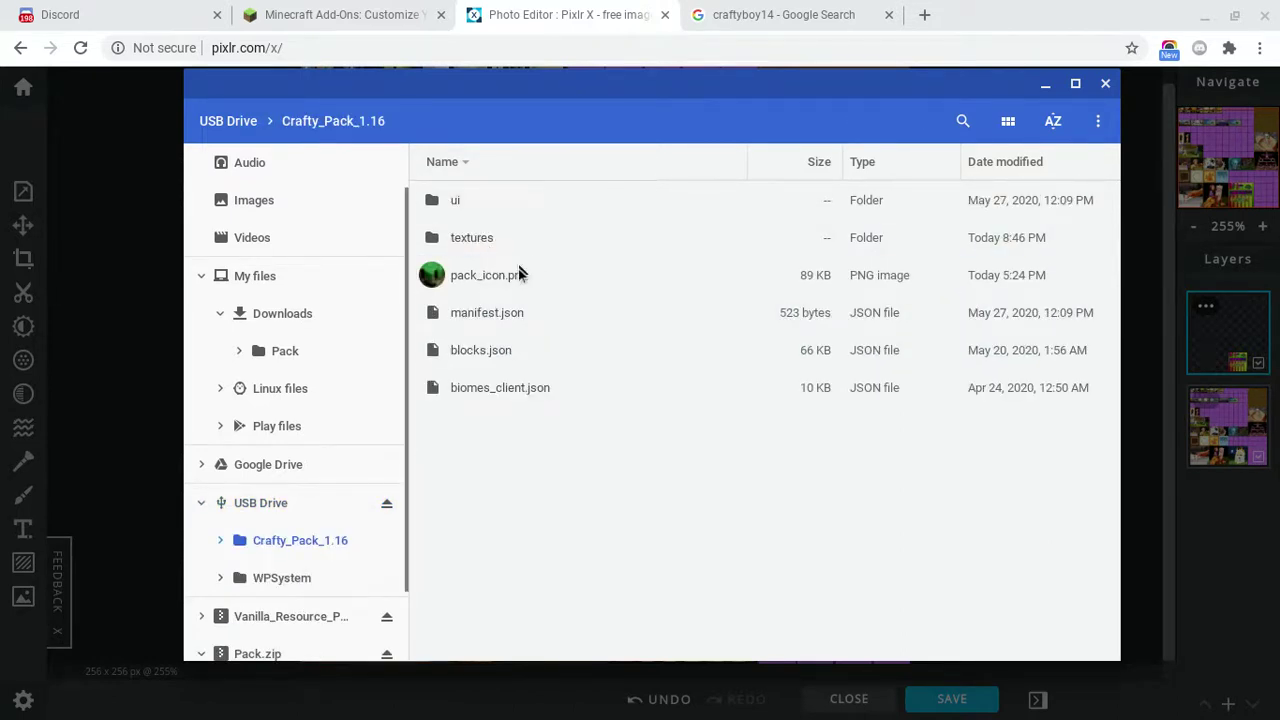
pyautogui.click(1105, 83)
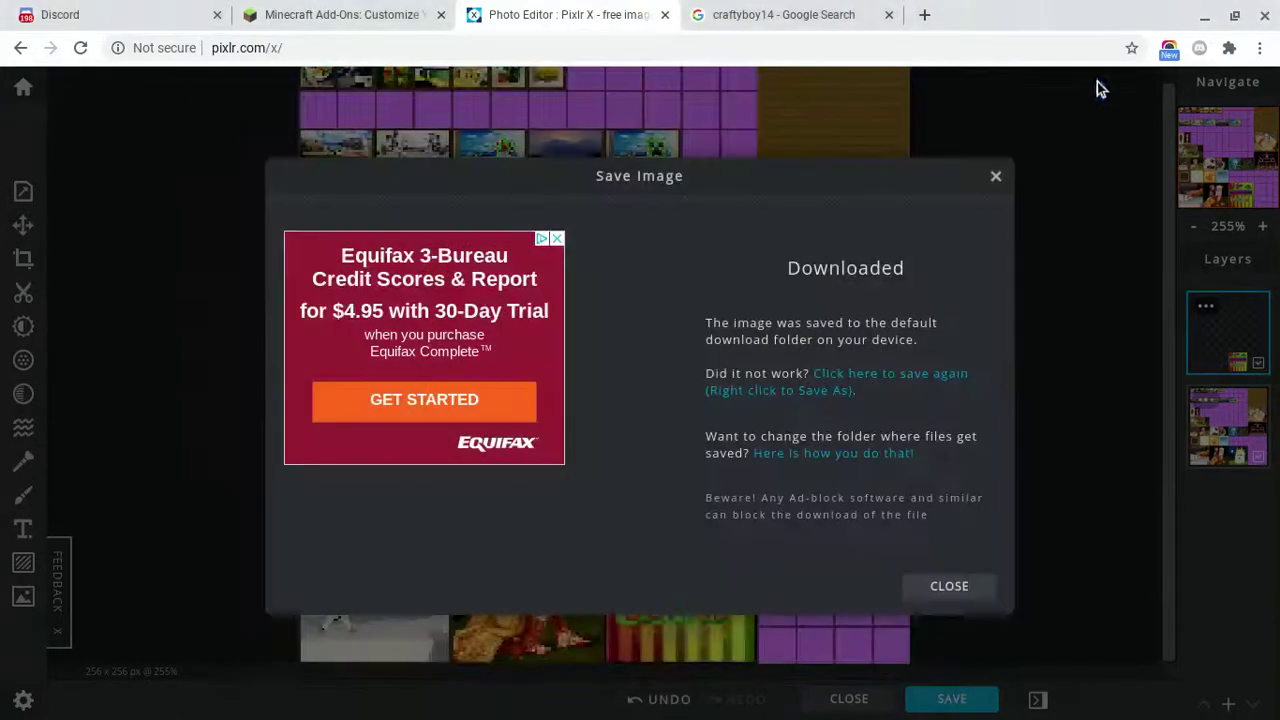
# - Close the Pixlr editor tab, returning to the Google image search results
pyautogui.click(665, 15)
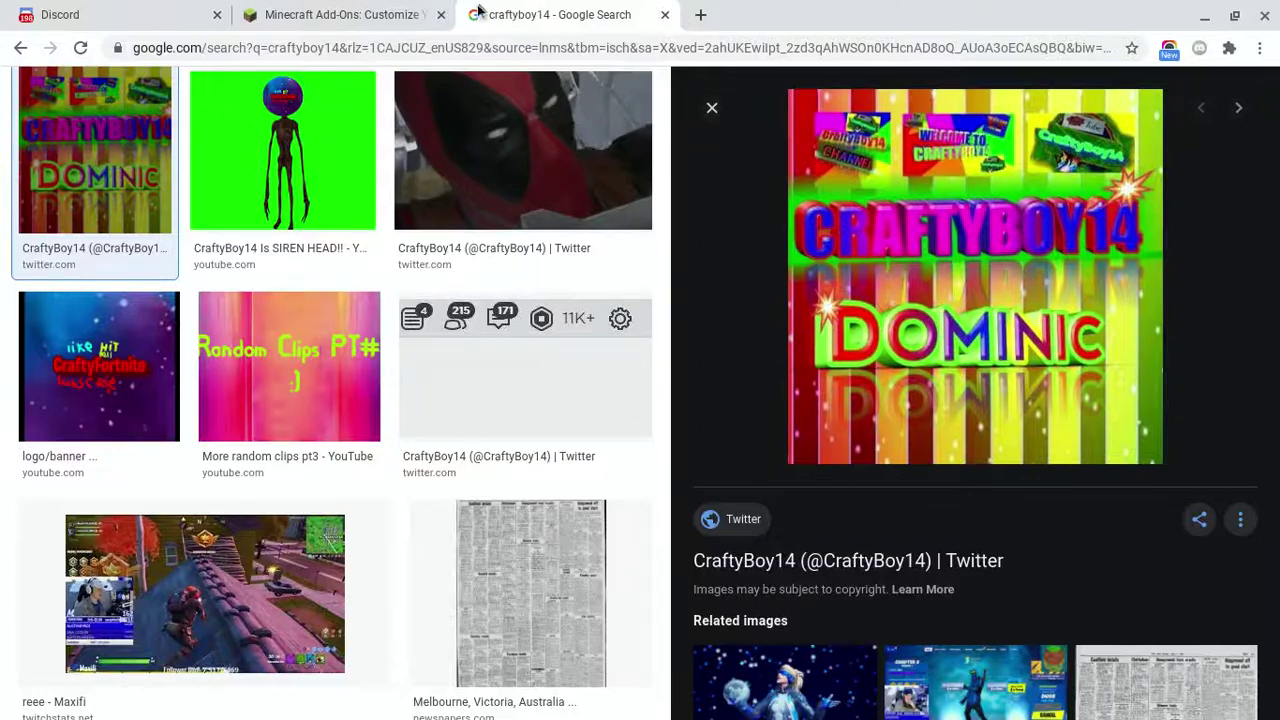
pyautogui.scroll(5, 960, 211)
pyautogui.scroll(5, 962, 216)
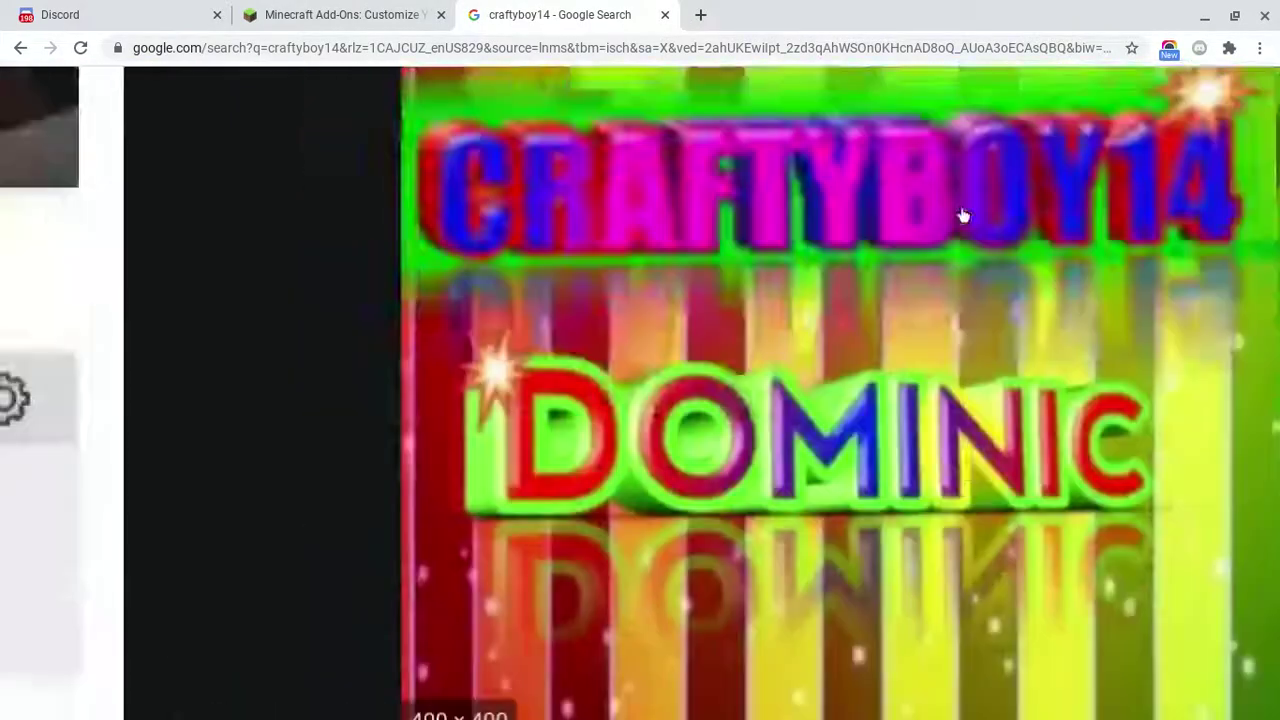
pyautogui.scroll(-5, 963, 215)
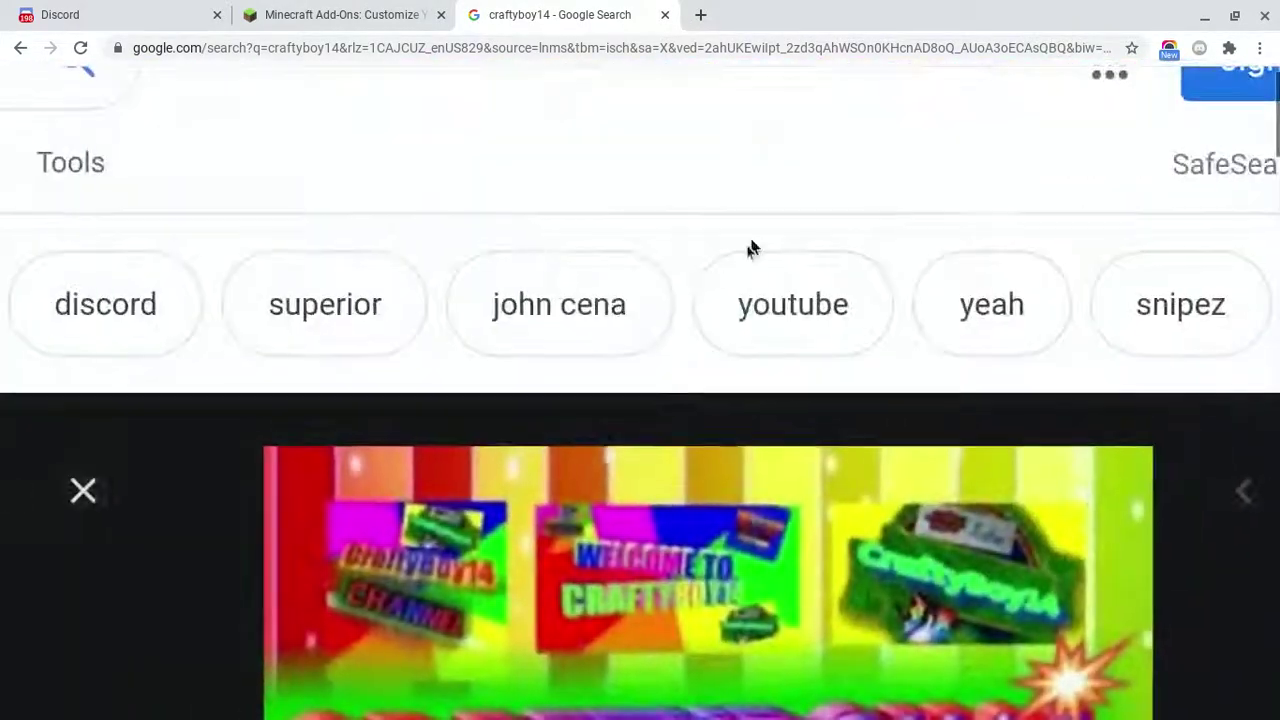
pyautogui.press('Escape')
# - Open the screen recorder from the shelf to stop the recording
pyautogui.scroll(5, 706, 277)
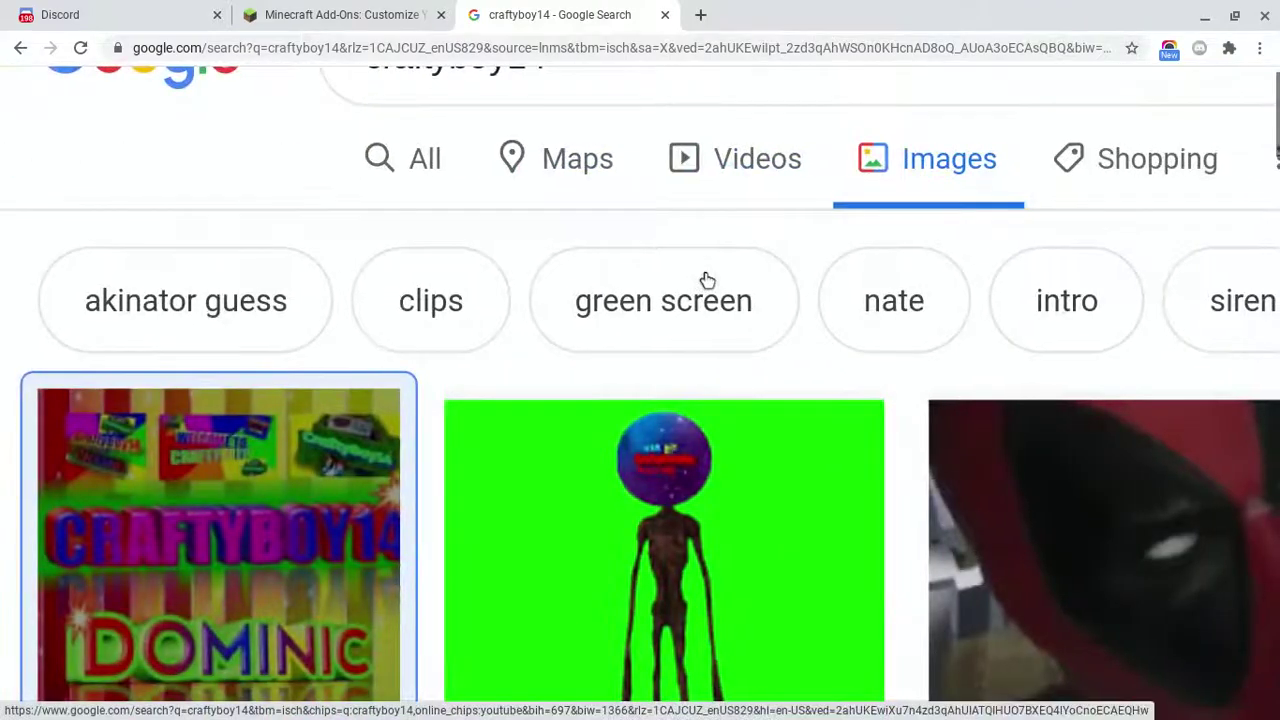
pyautogui.scroll(1, 706, 278)
pyautogui.hscroll(5, 706, 278)
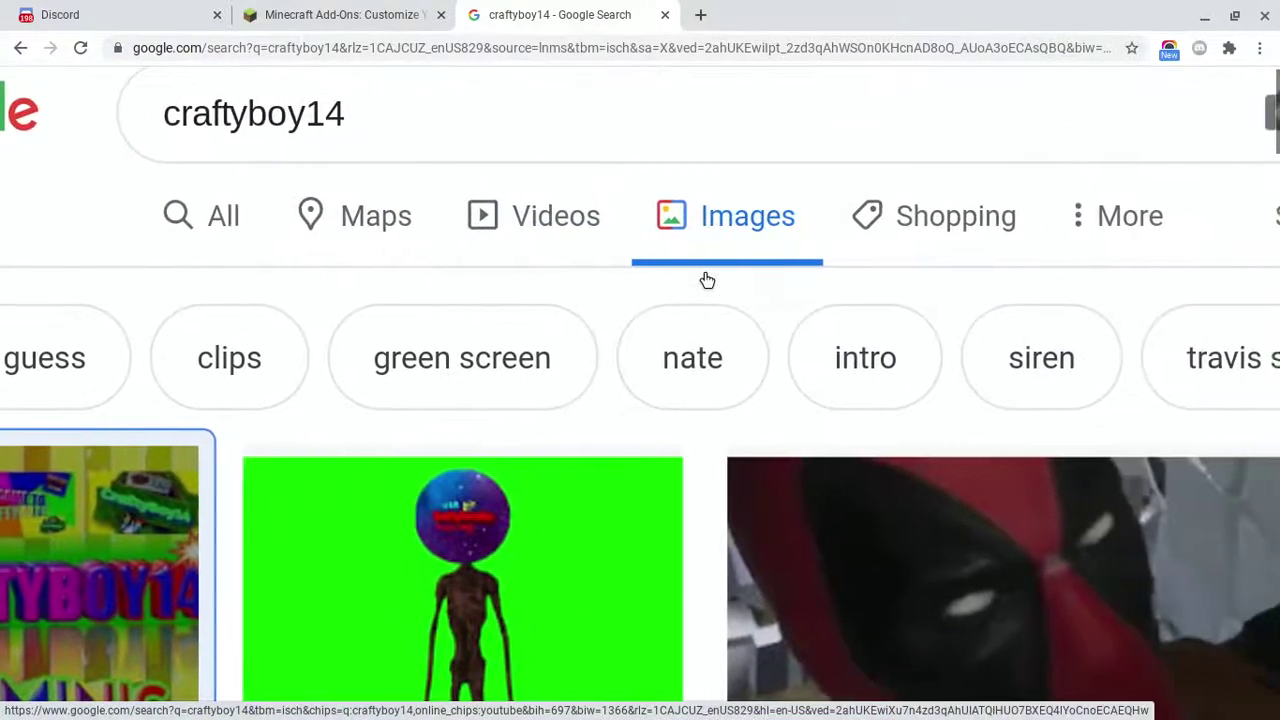
pyautogui.scroll(-2, 704, 278)
pyautogui.scroll(-5, 1048, 248)
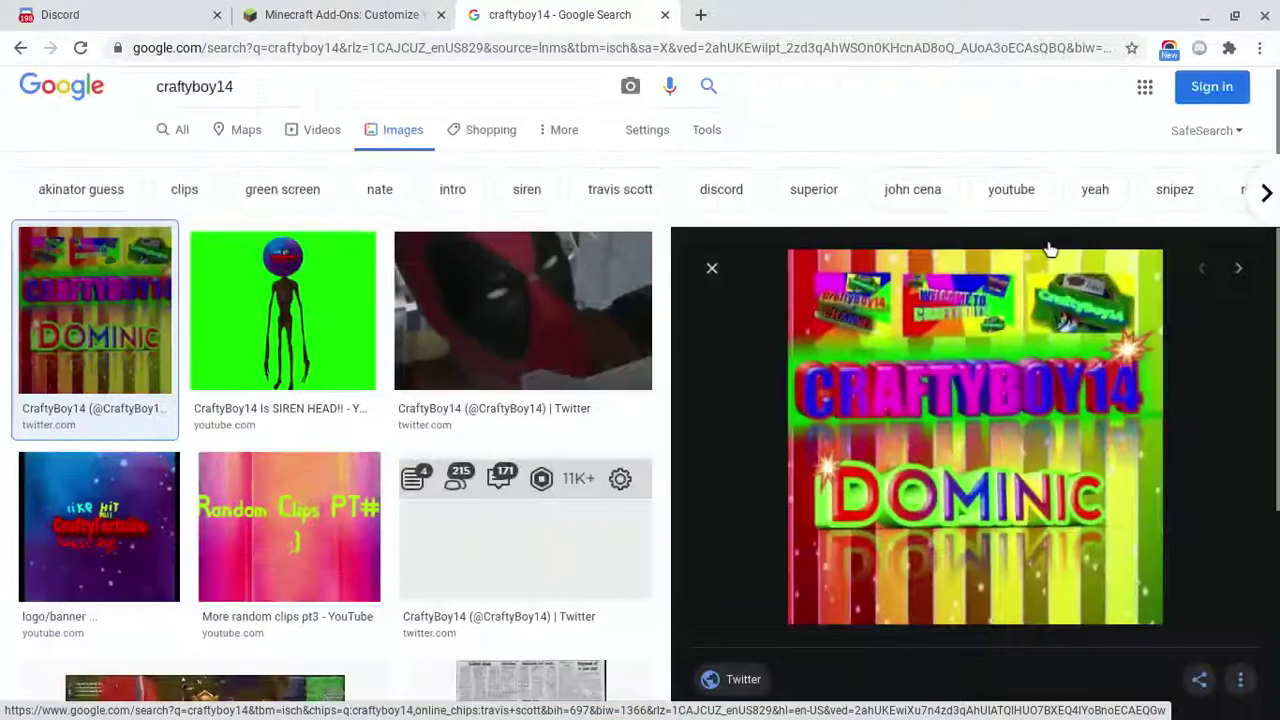
pyautogui.moveTo(618, 715)
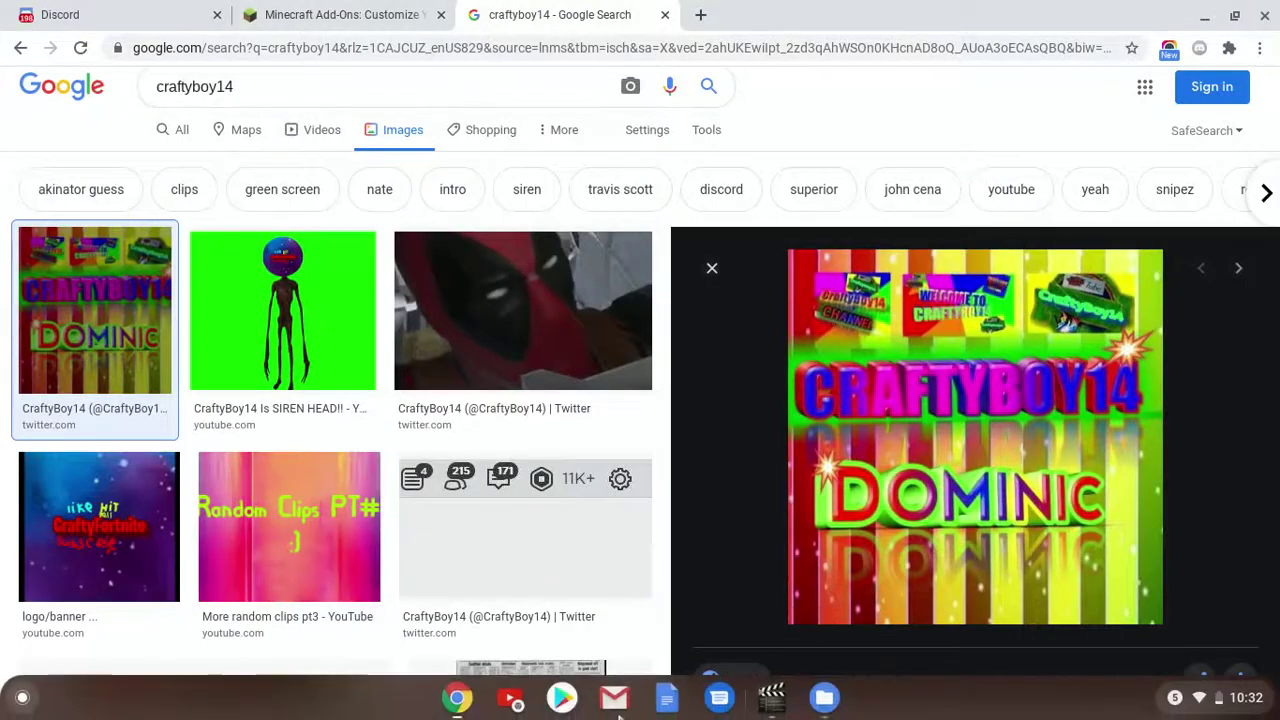
pyautogui.click(719, 696)
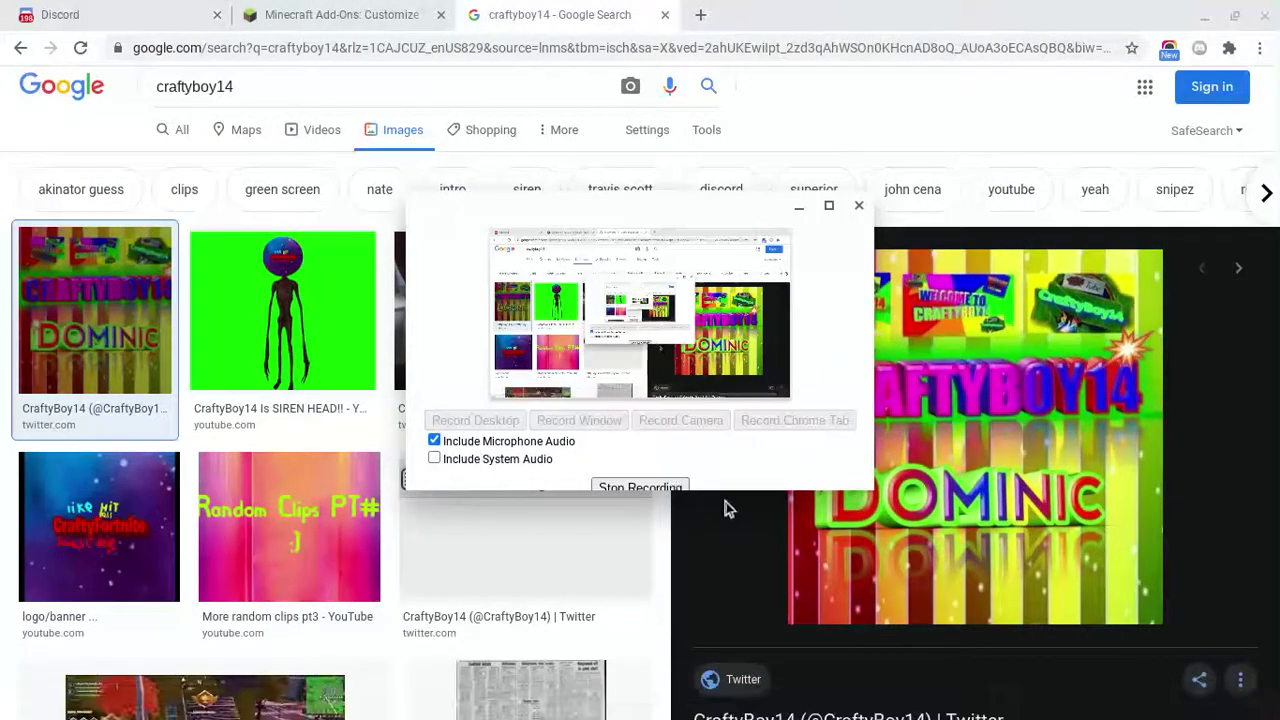